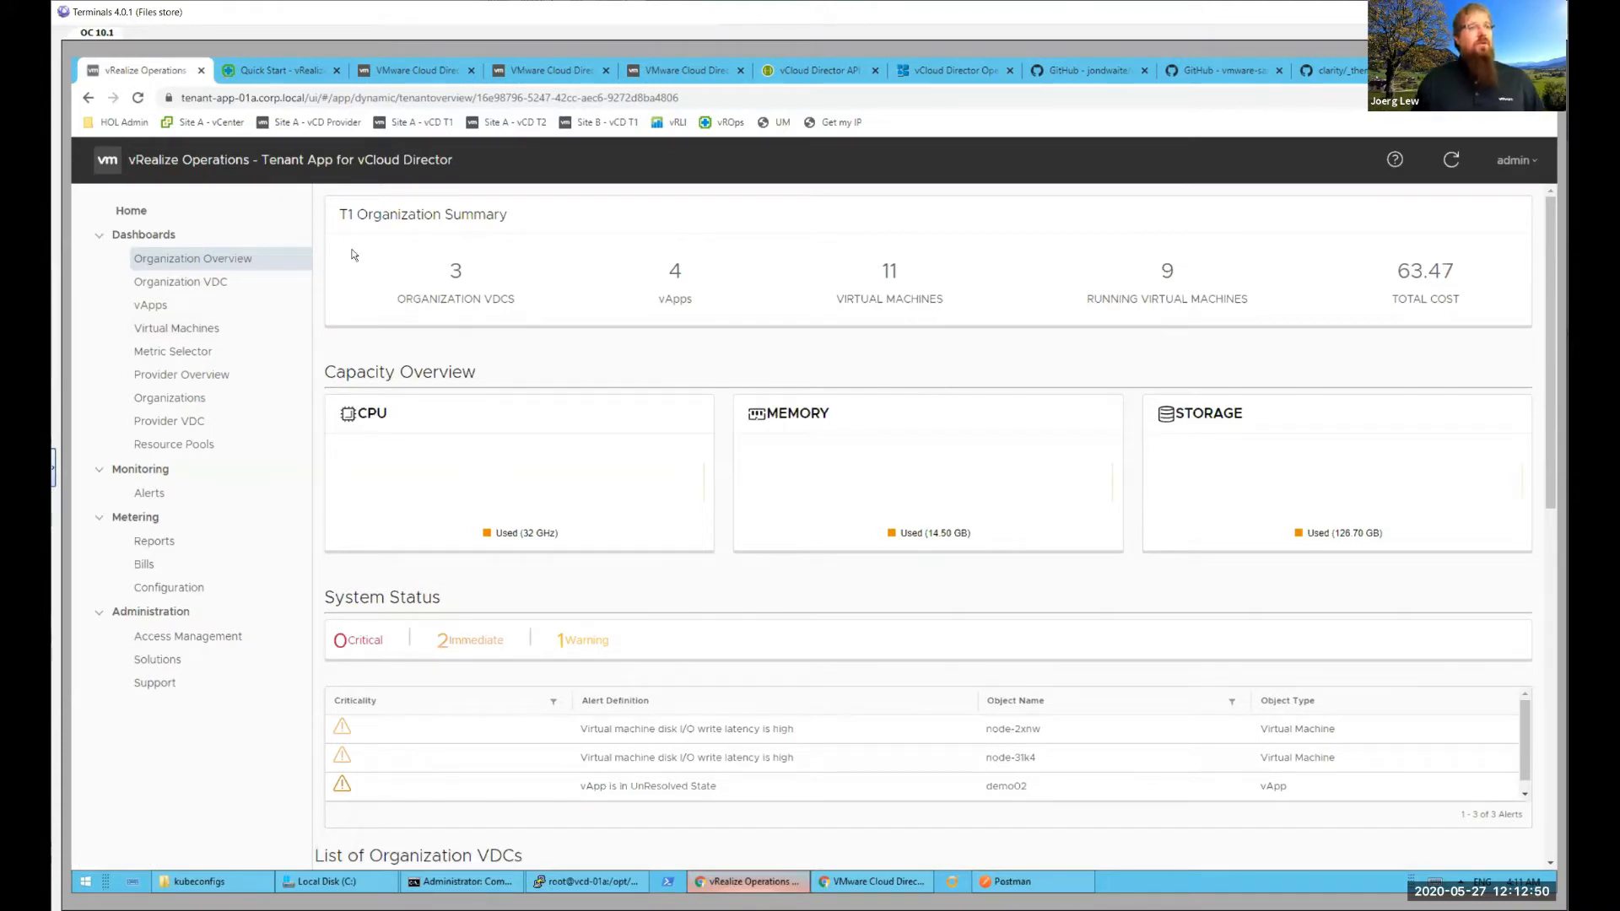
- Review the Organization VDC dashboard and the Provider Overview dashboard down to its list of organizations
click(163, 284)
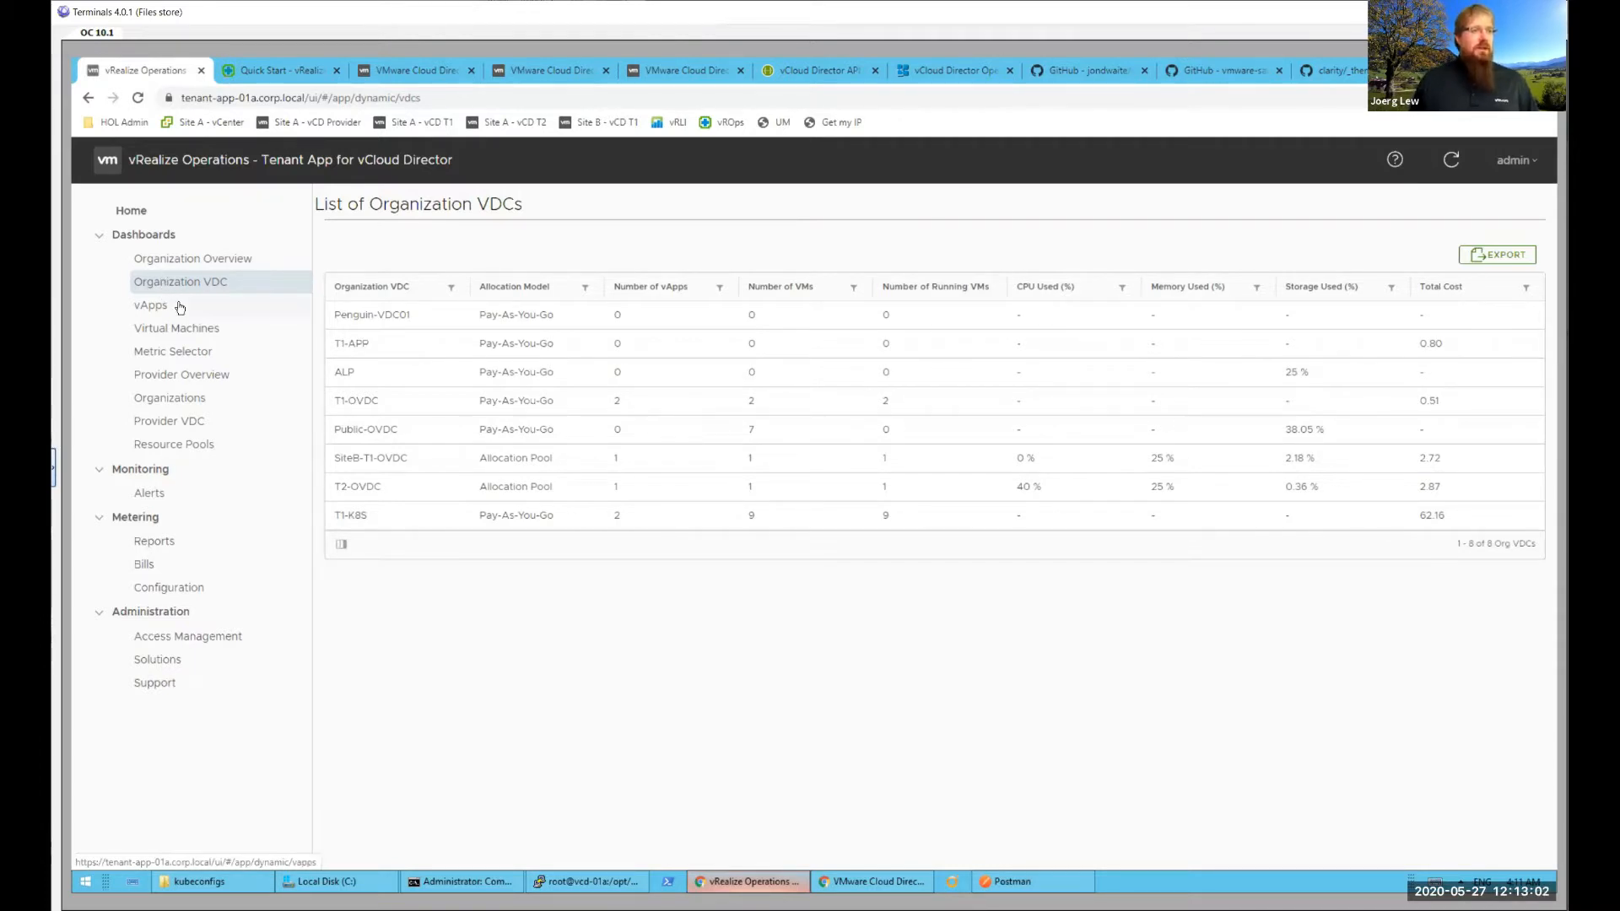
click(168, 379)
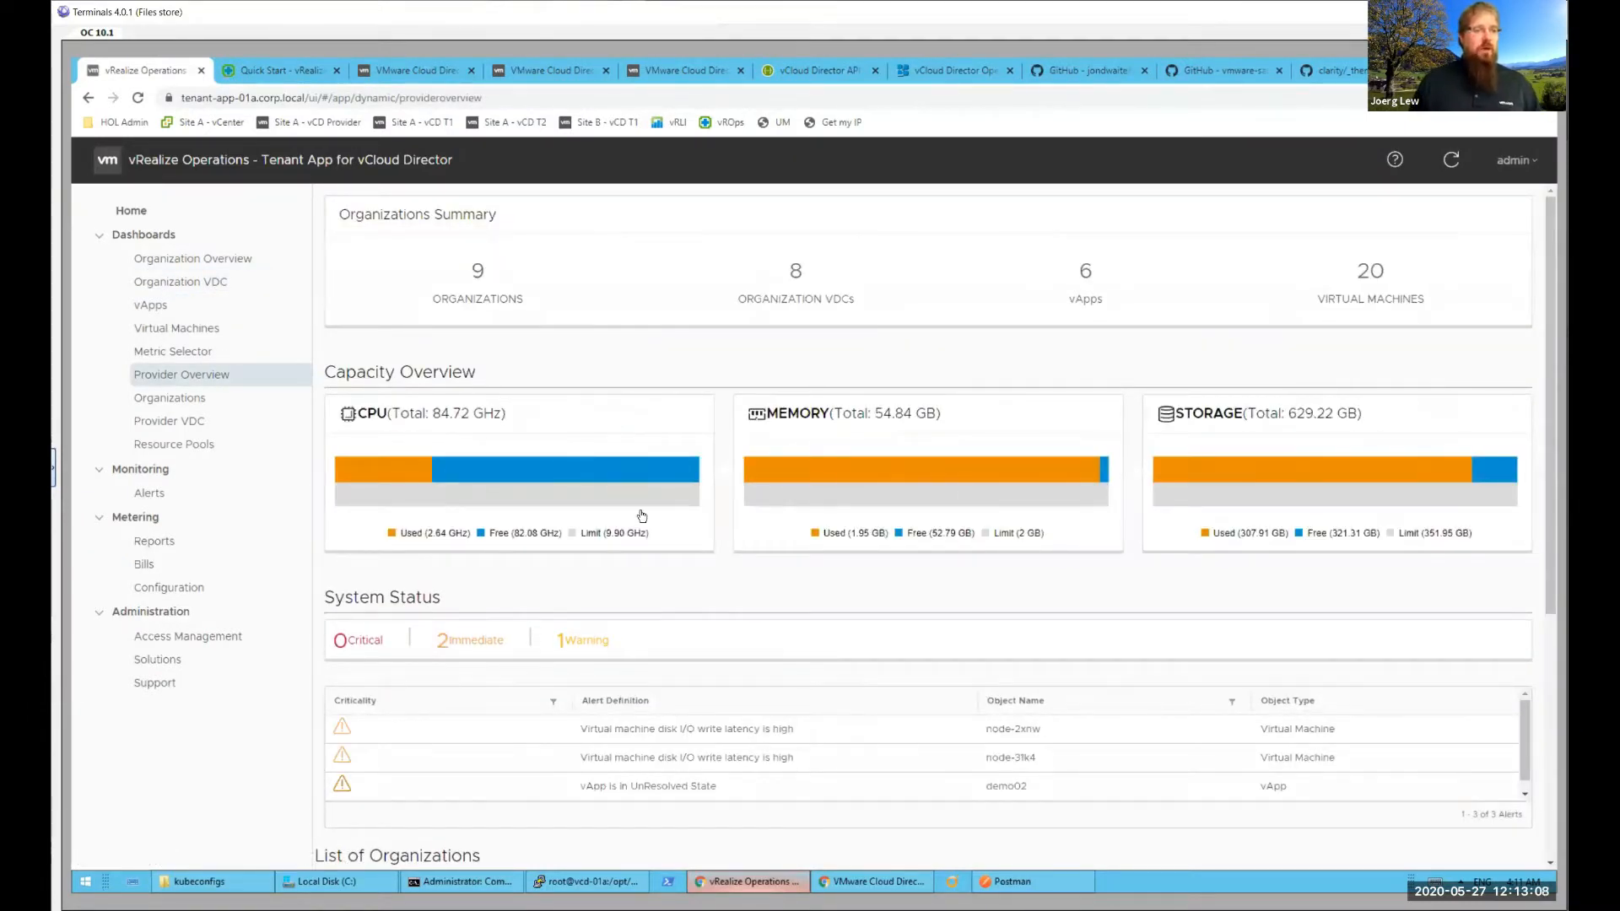
scroll(643, 517, down, 3)
scroll(643, 517, down, 1)
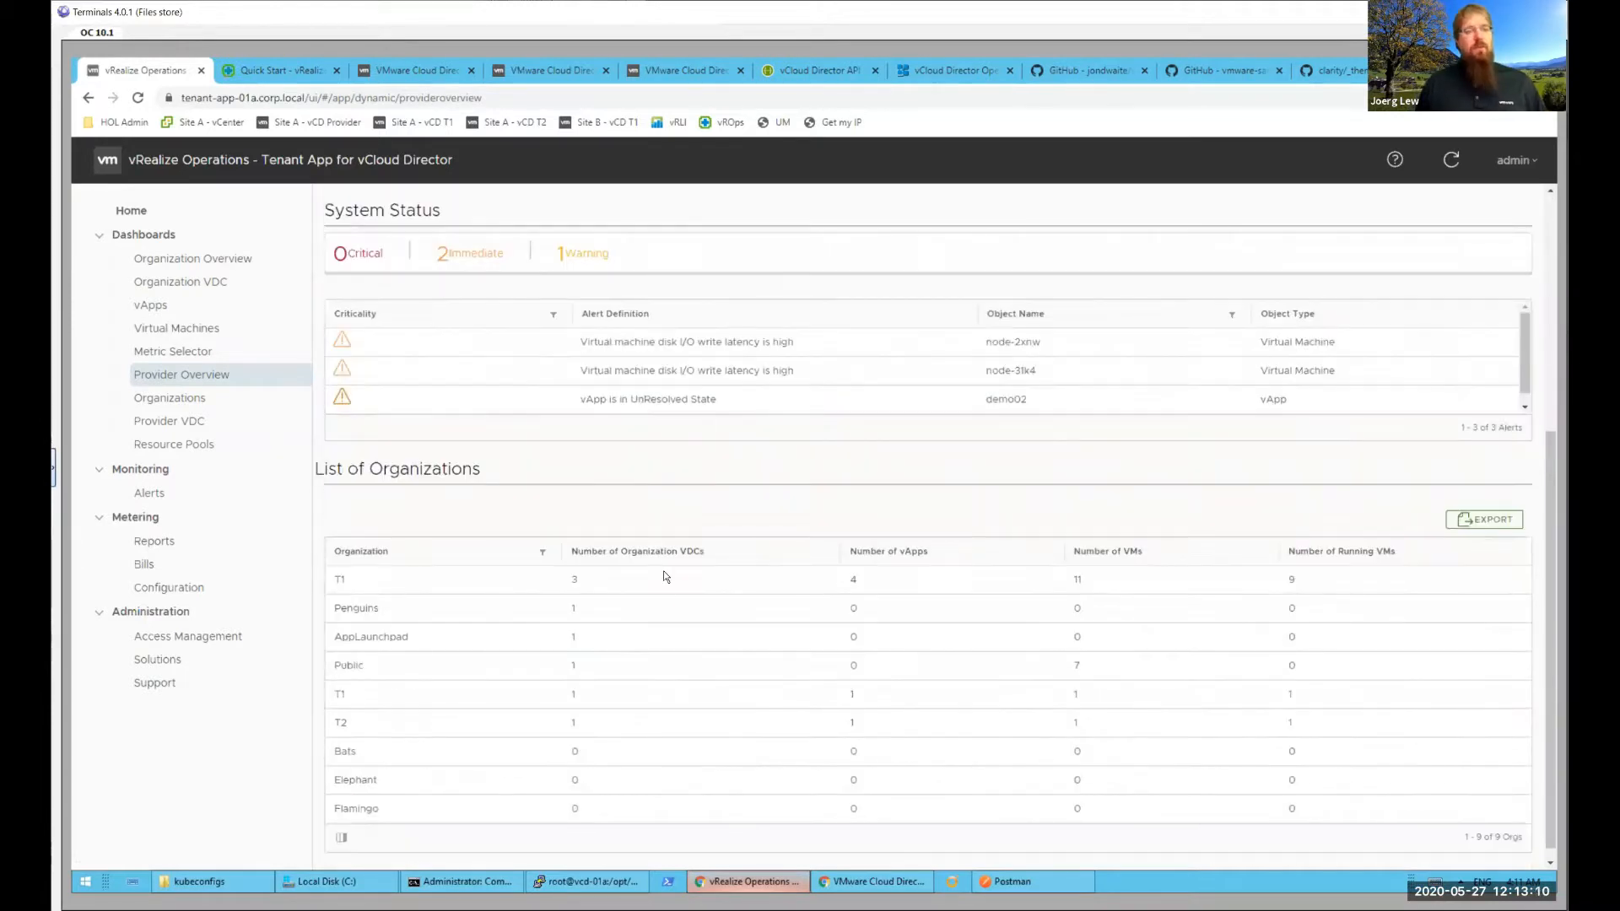
scroll(651, 598, down, 1)
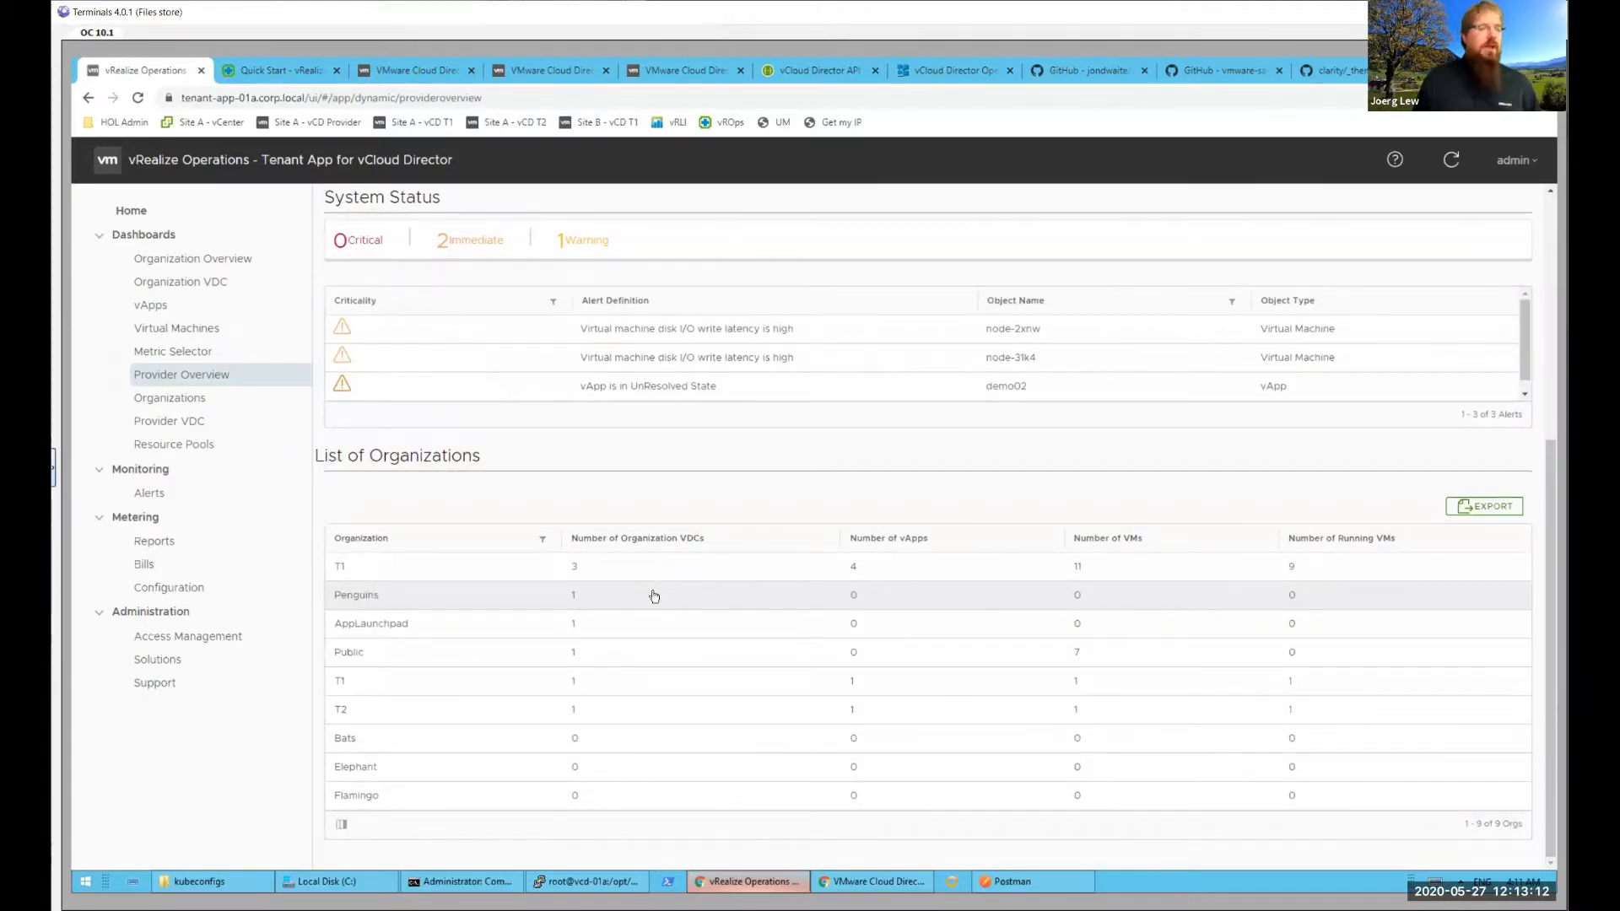
- View the vApps dashboard and the Virtual Machines dashboard of the Tenant App
click(152, 307)
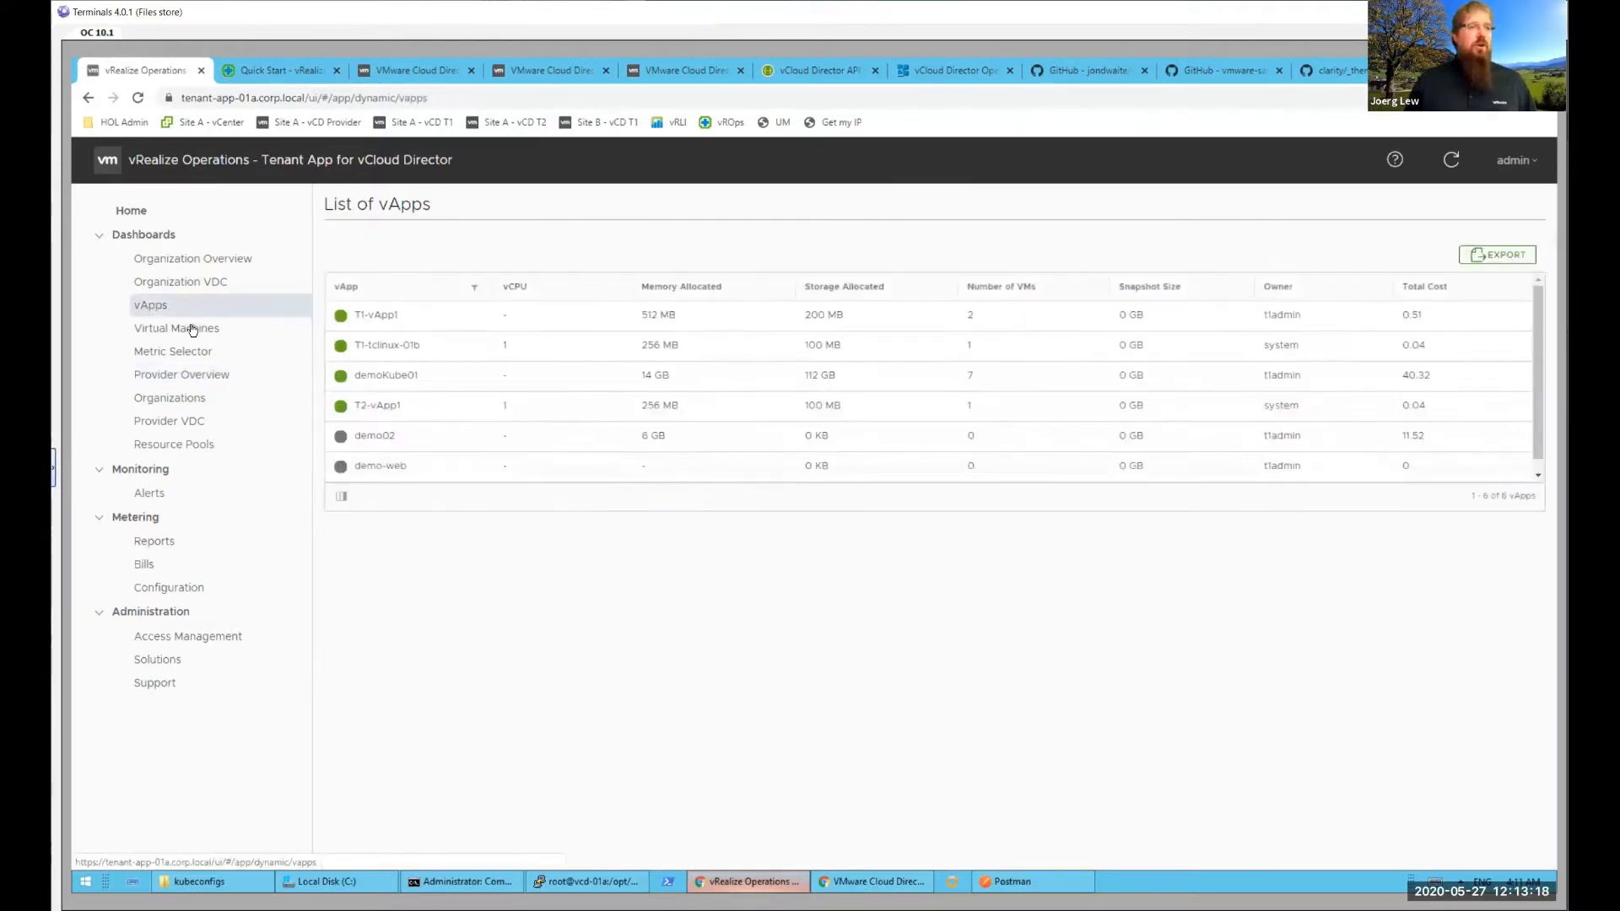
click(185, 331)
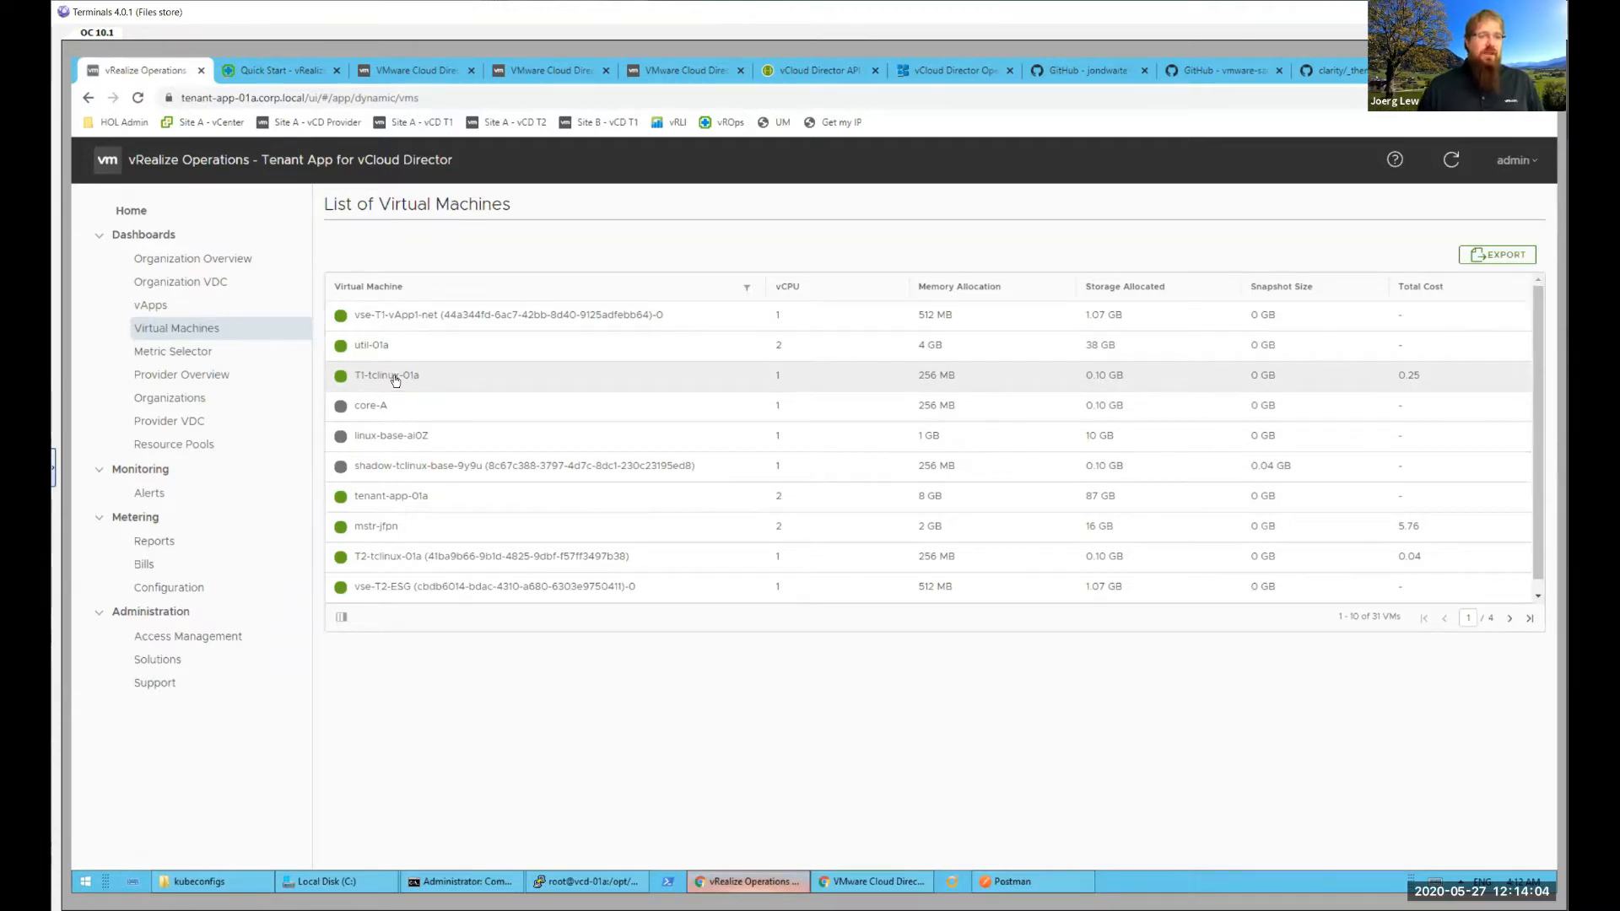
- Switch to the VMware Cloud Director tenant portal and view Operations Manager's Organization Overview and Organization VDC dashboards
click(883, 883)
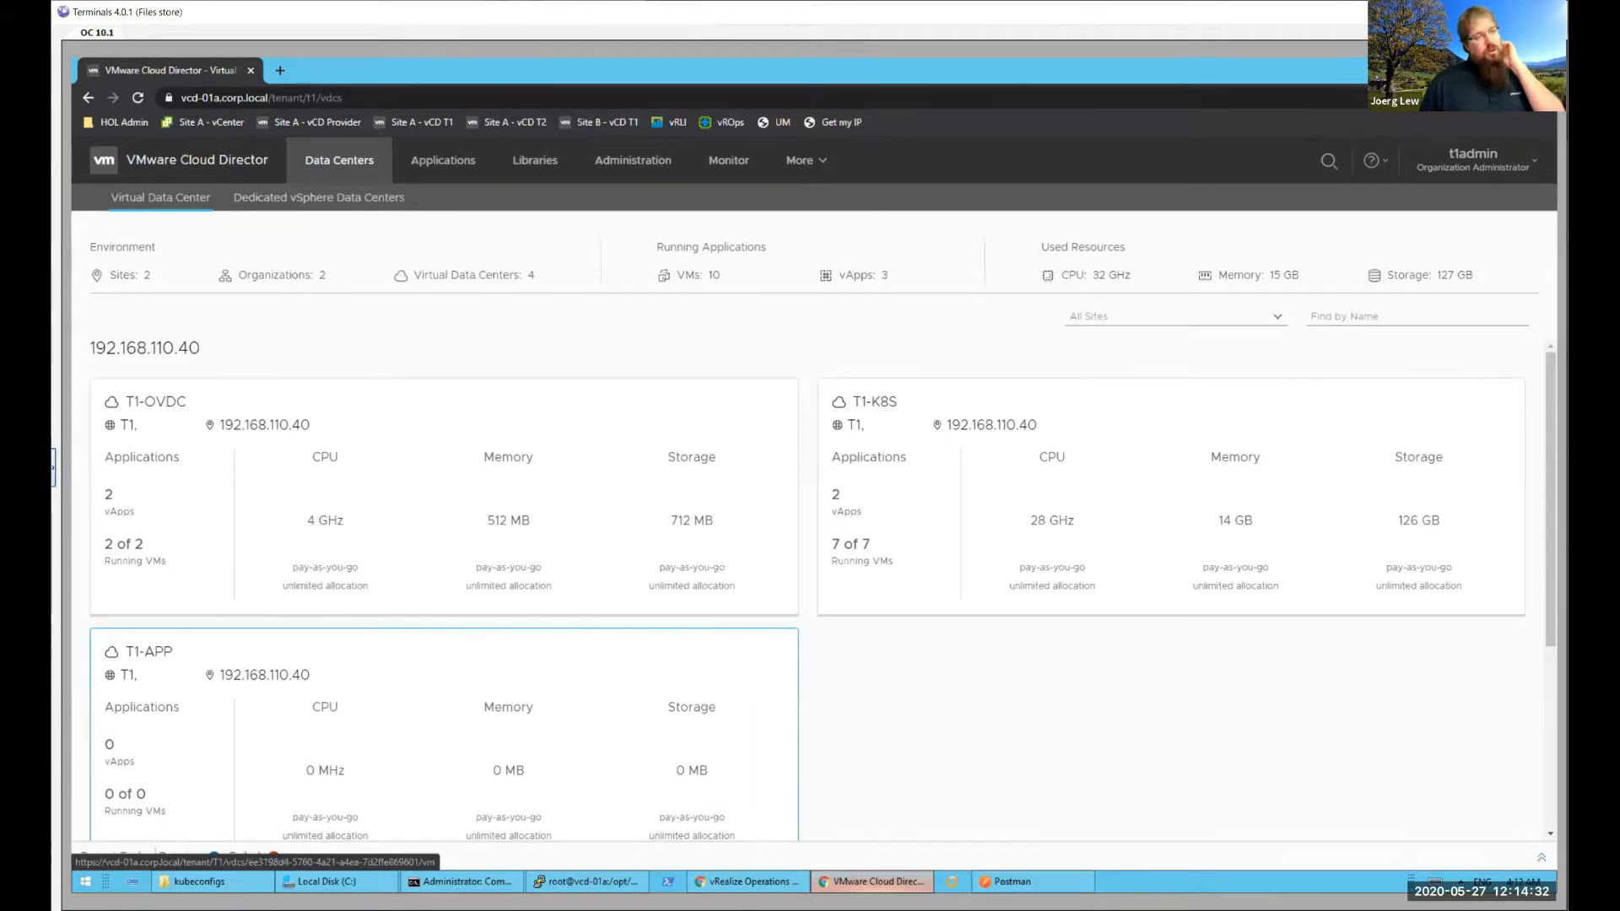
click(810, 166)
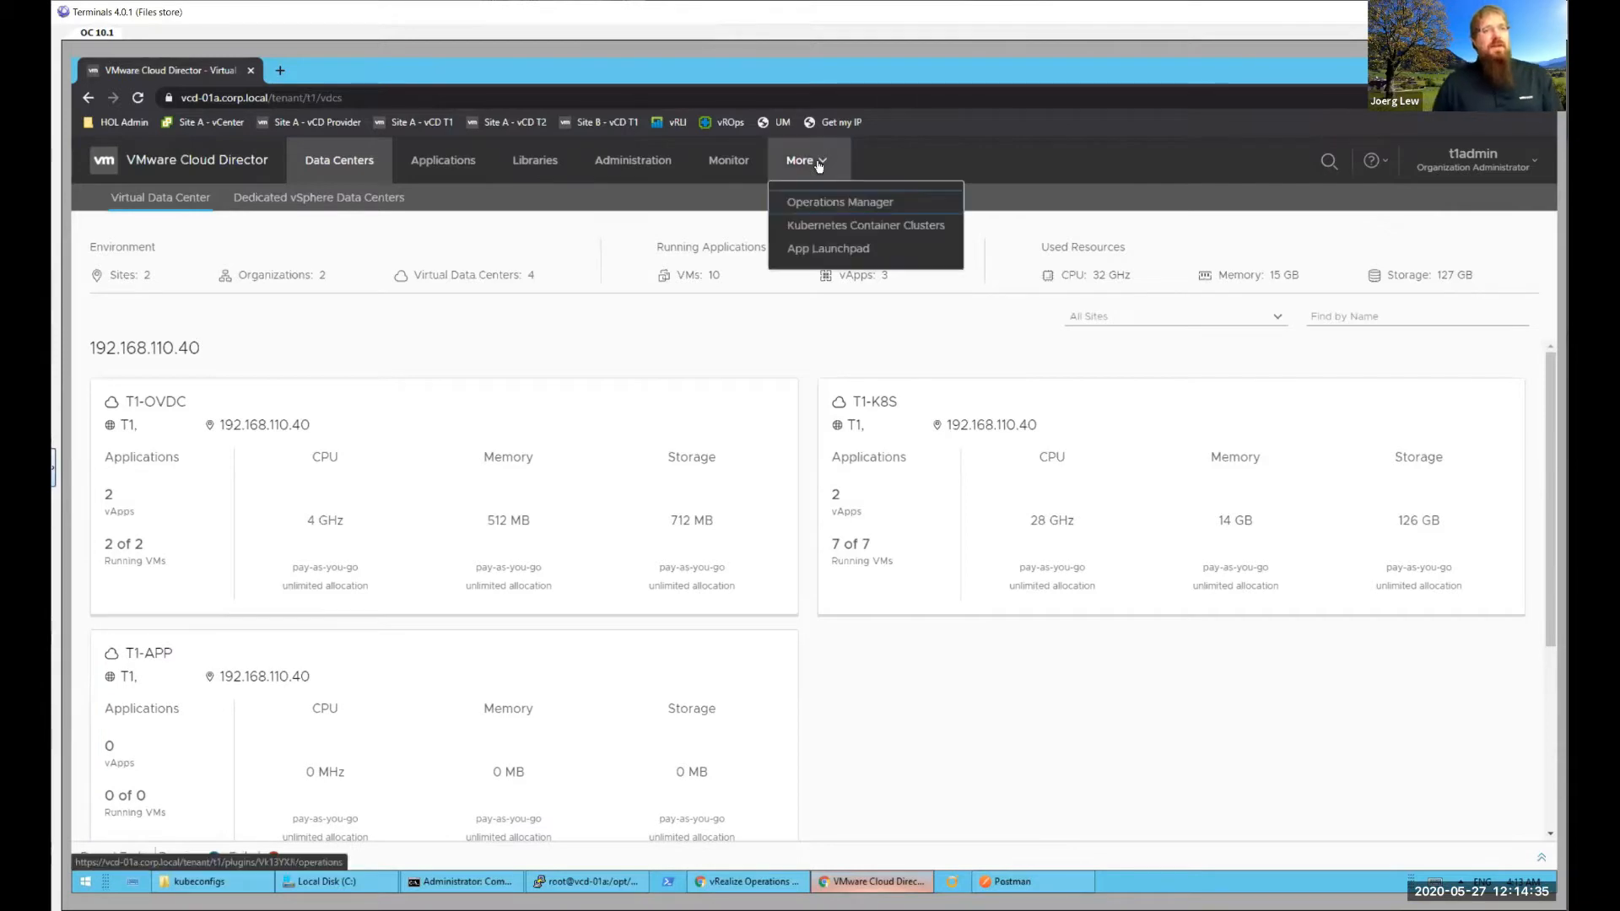
click(837, 203)
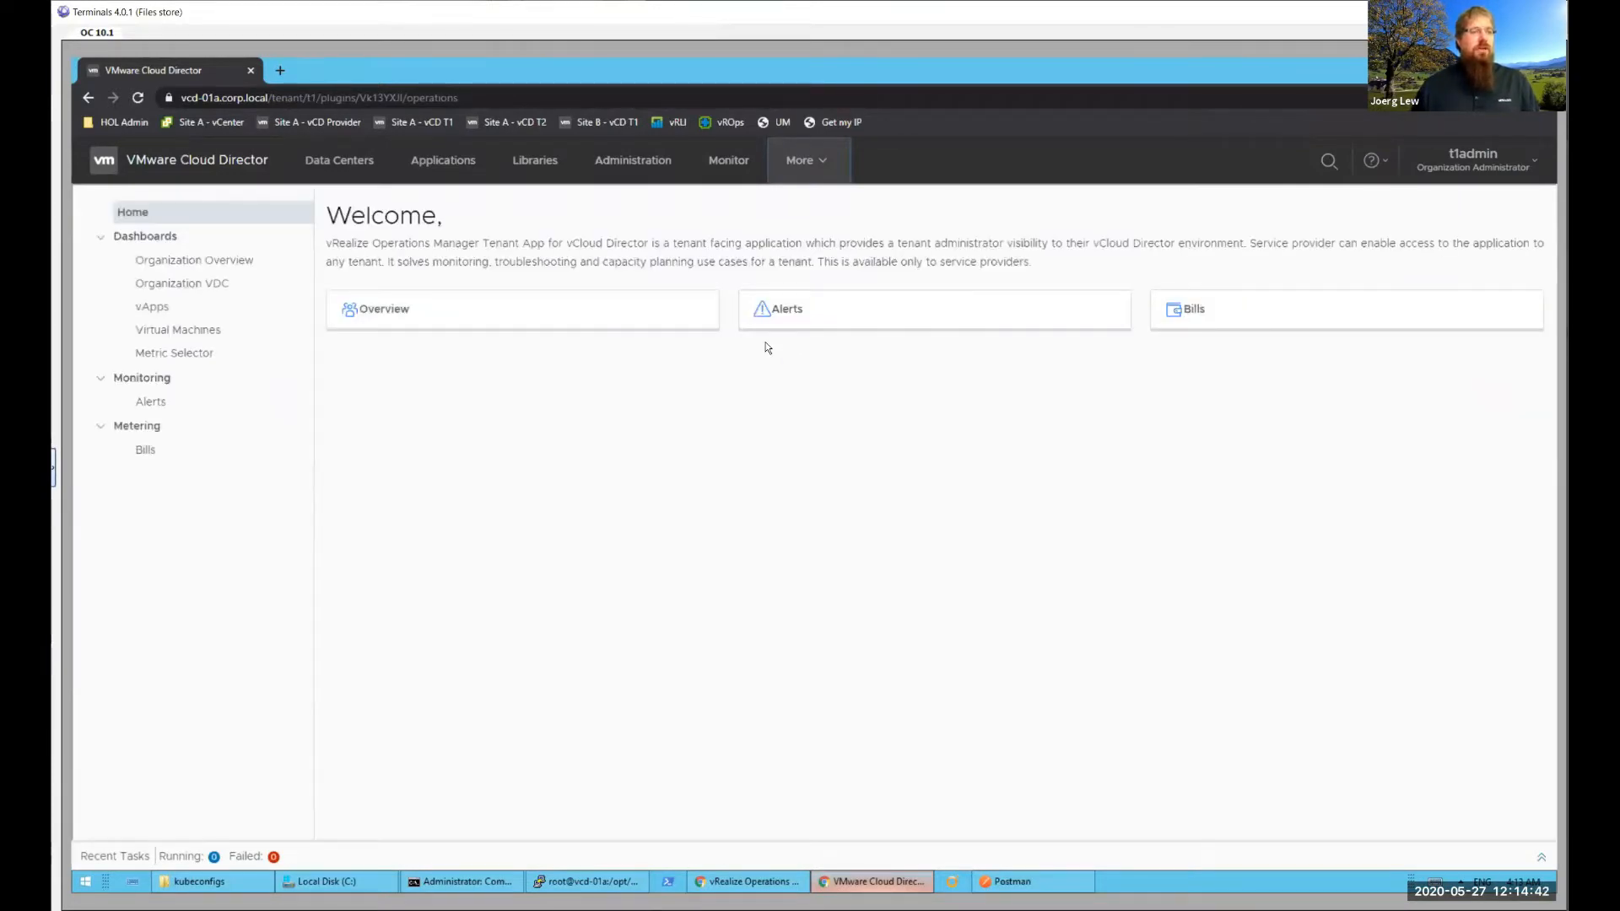
click(181, 262)
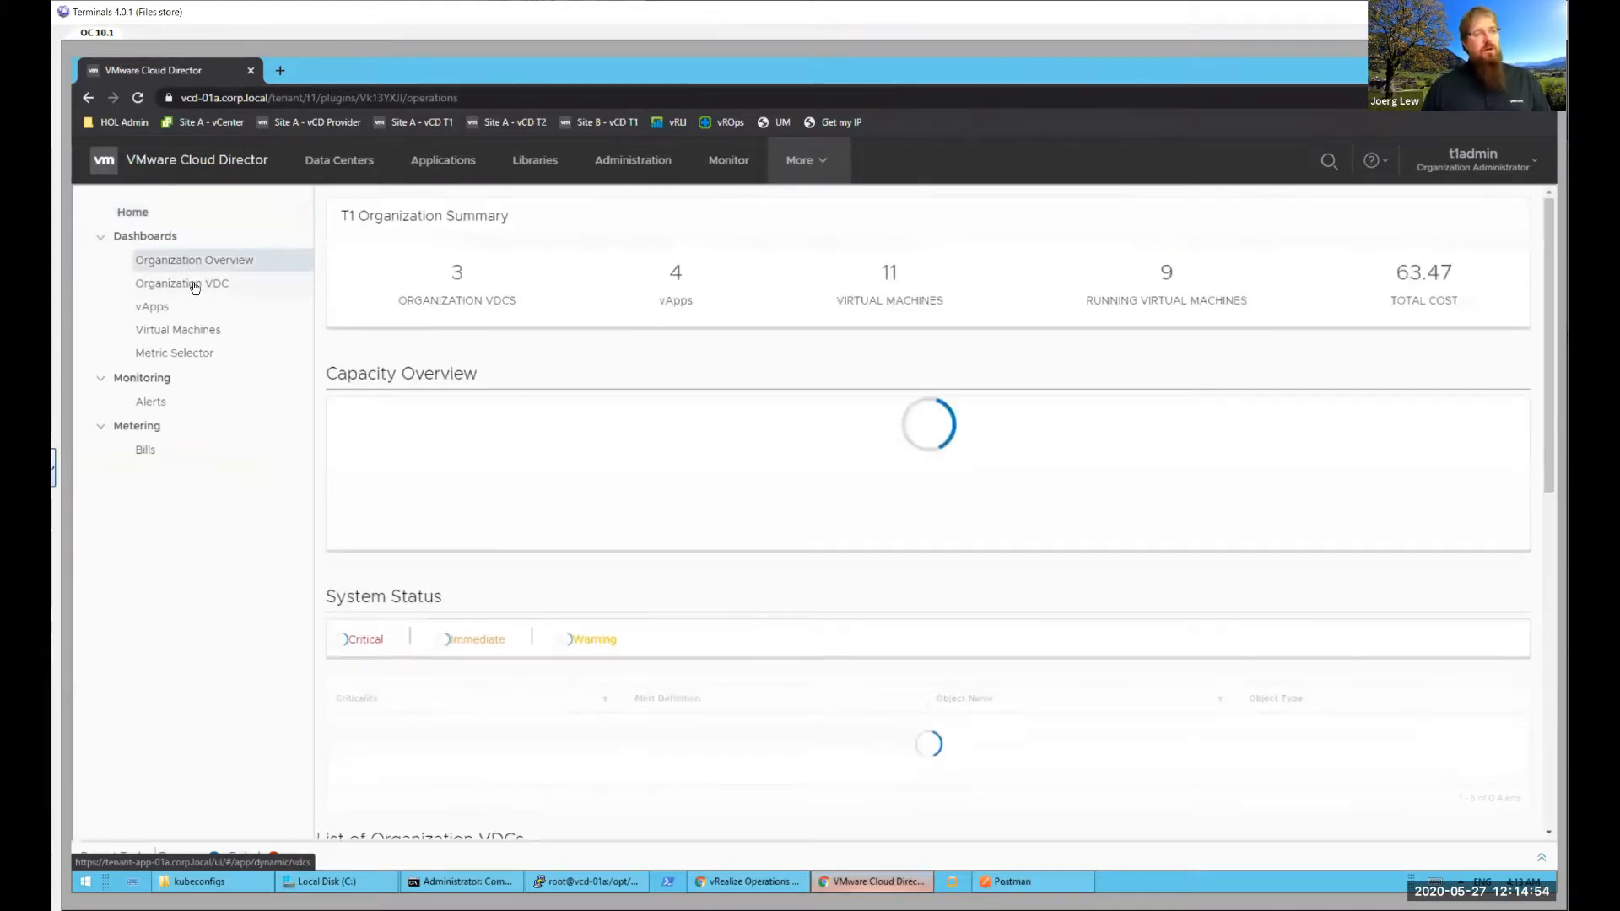
click(196, 288)
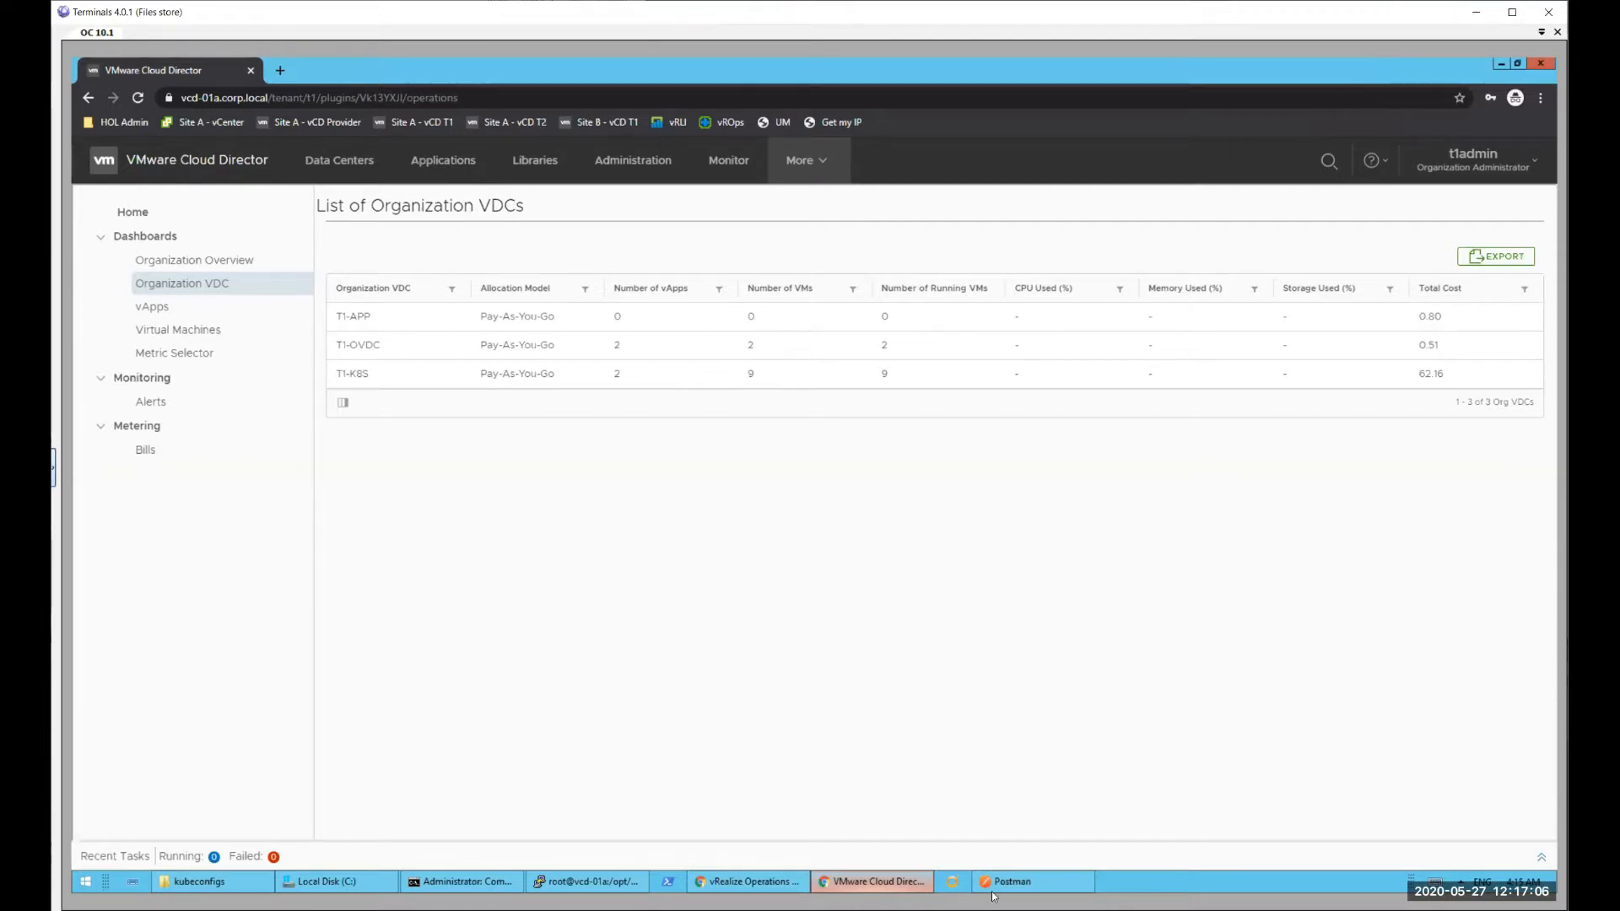
- Switch back to the vRealize Operations Tenant App and review its Provider Overview, Virtual Machines and Organization Overview dashboards
click(778, 881)
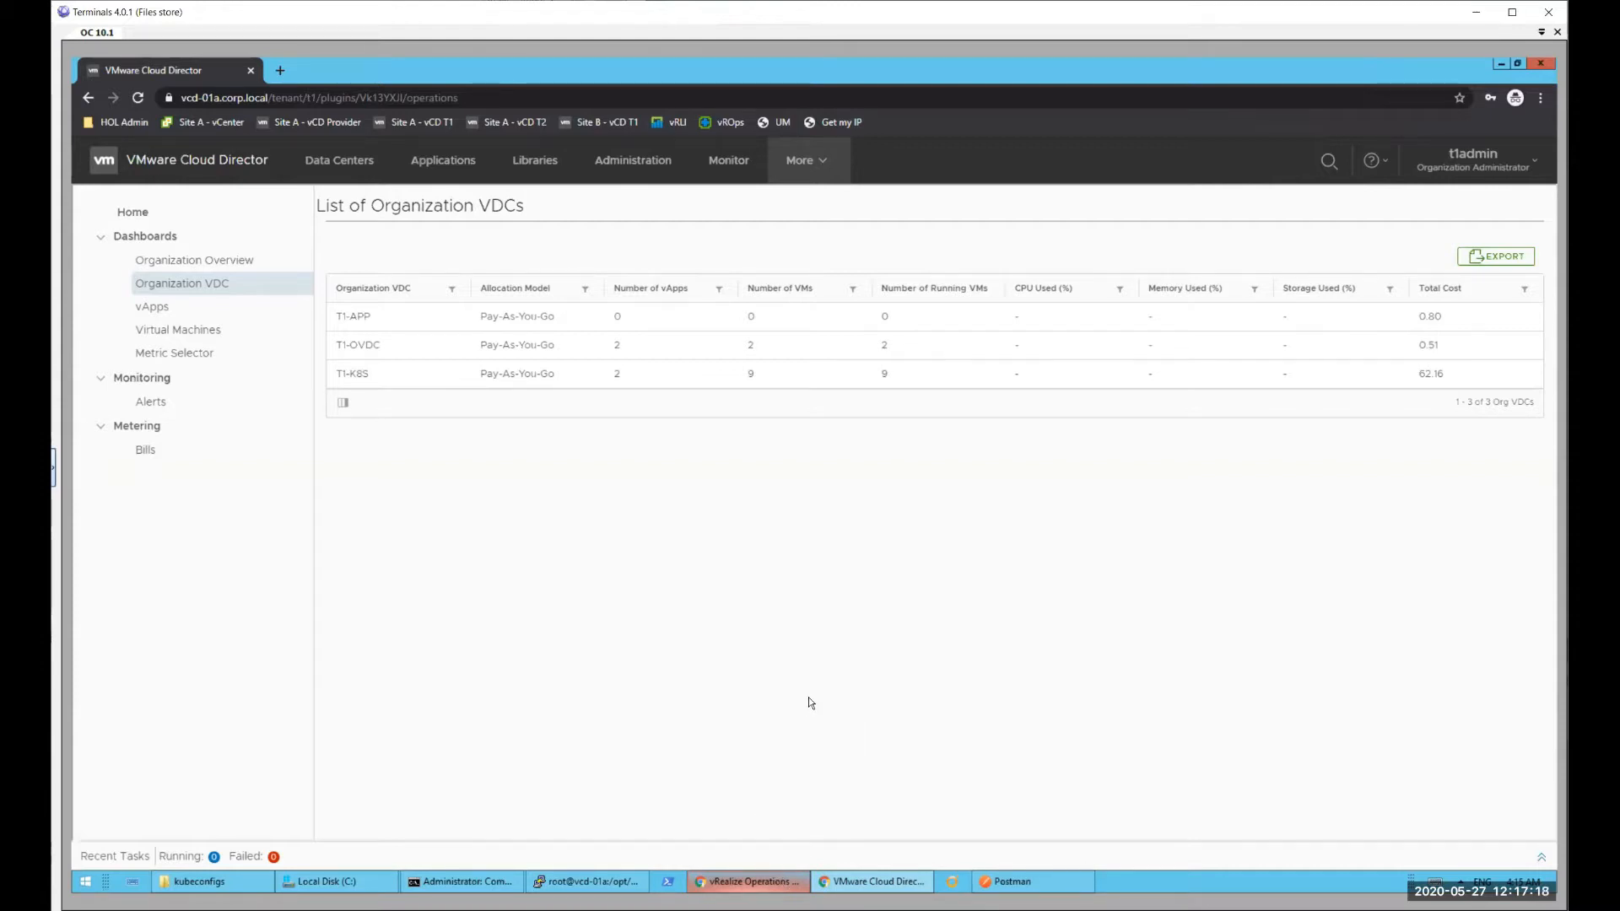
click(769, 883)
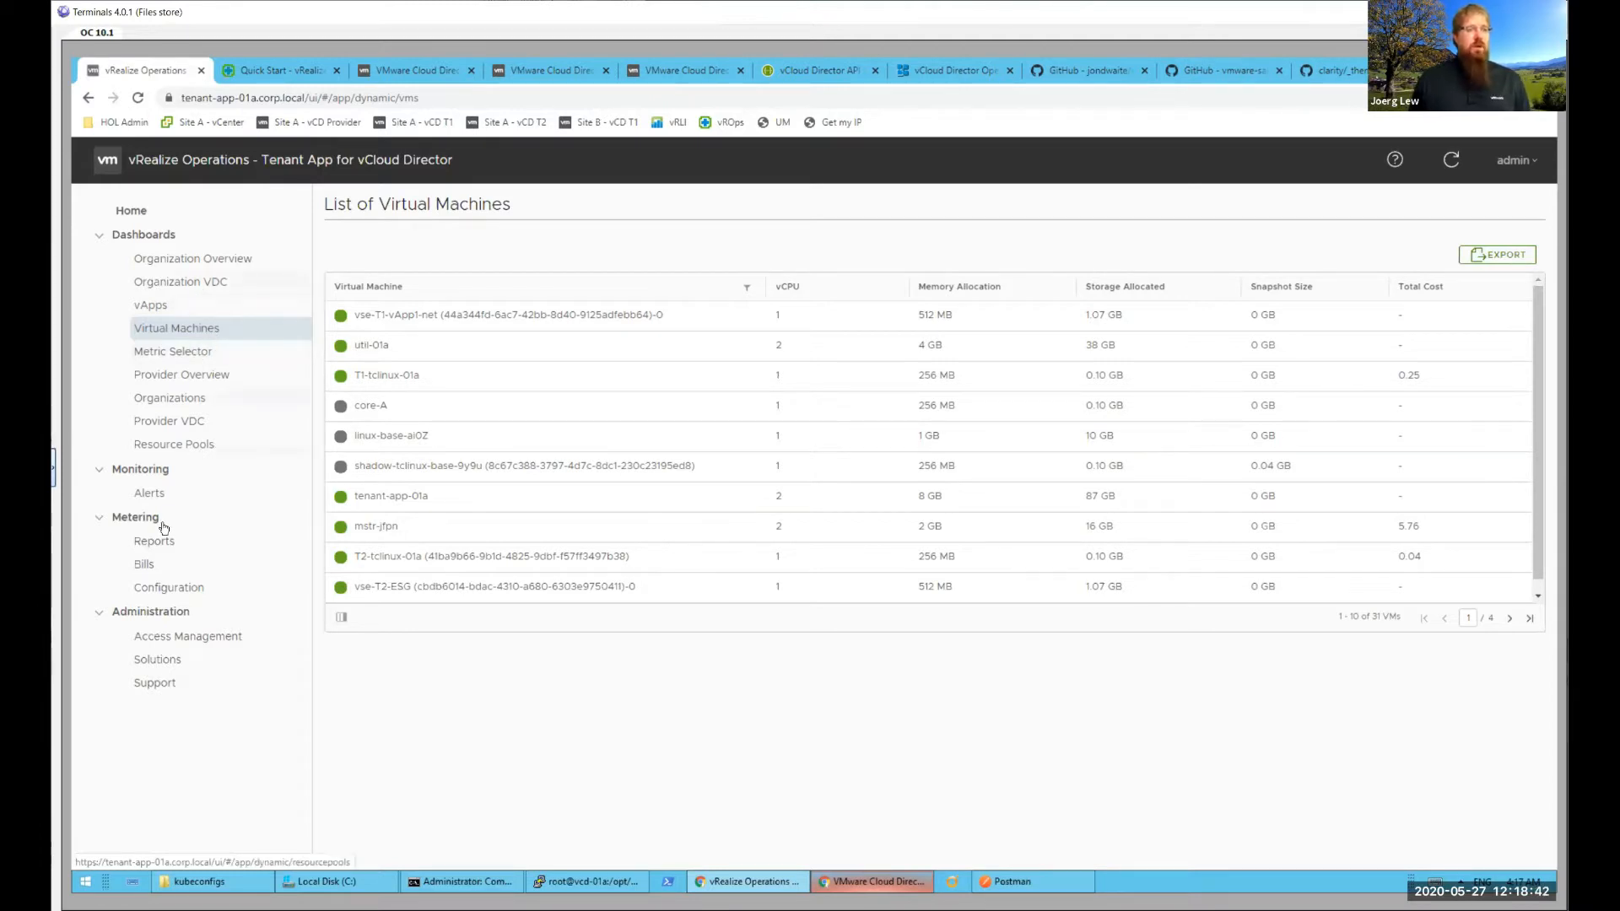
click(187, 381)
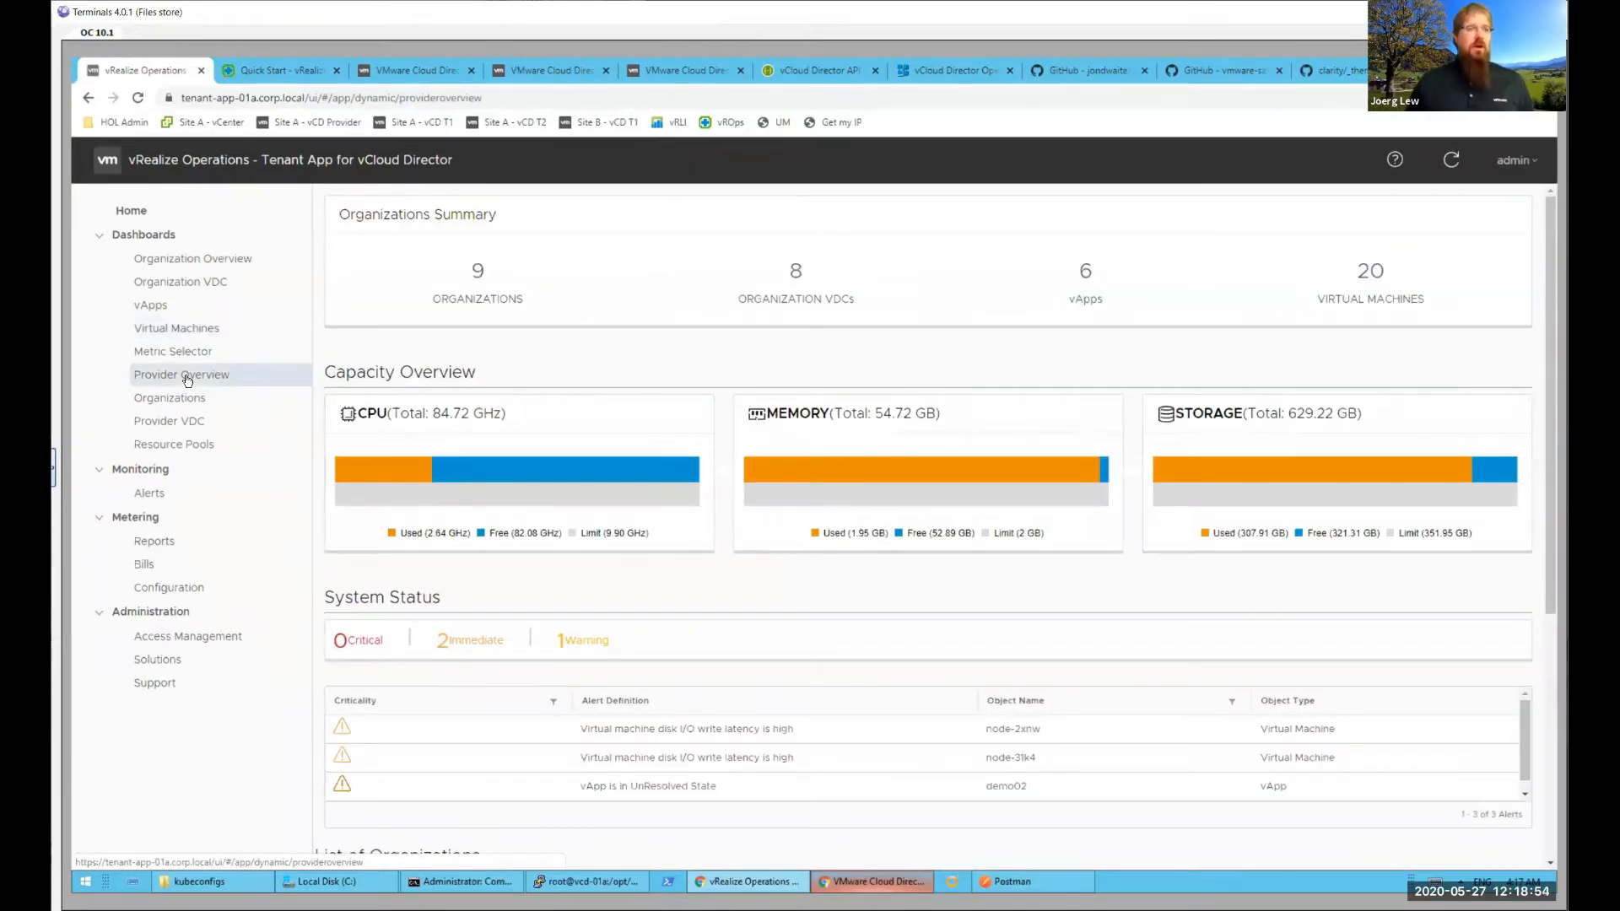
click(183, 331)
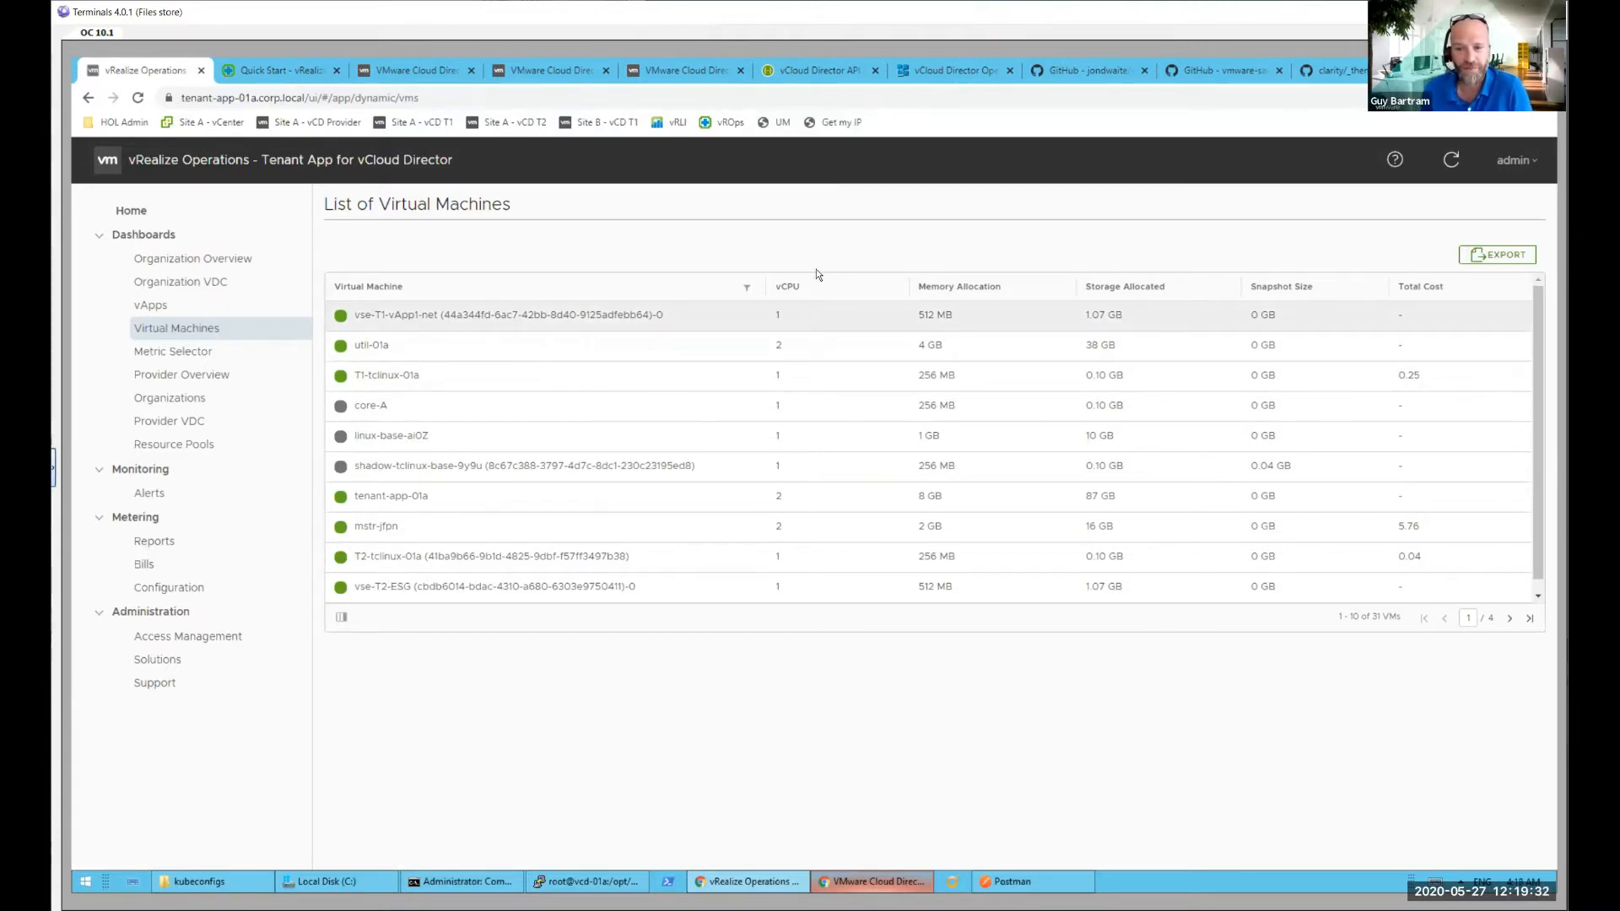
click(200, 258)
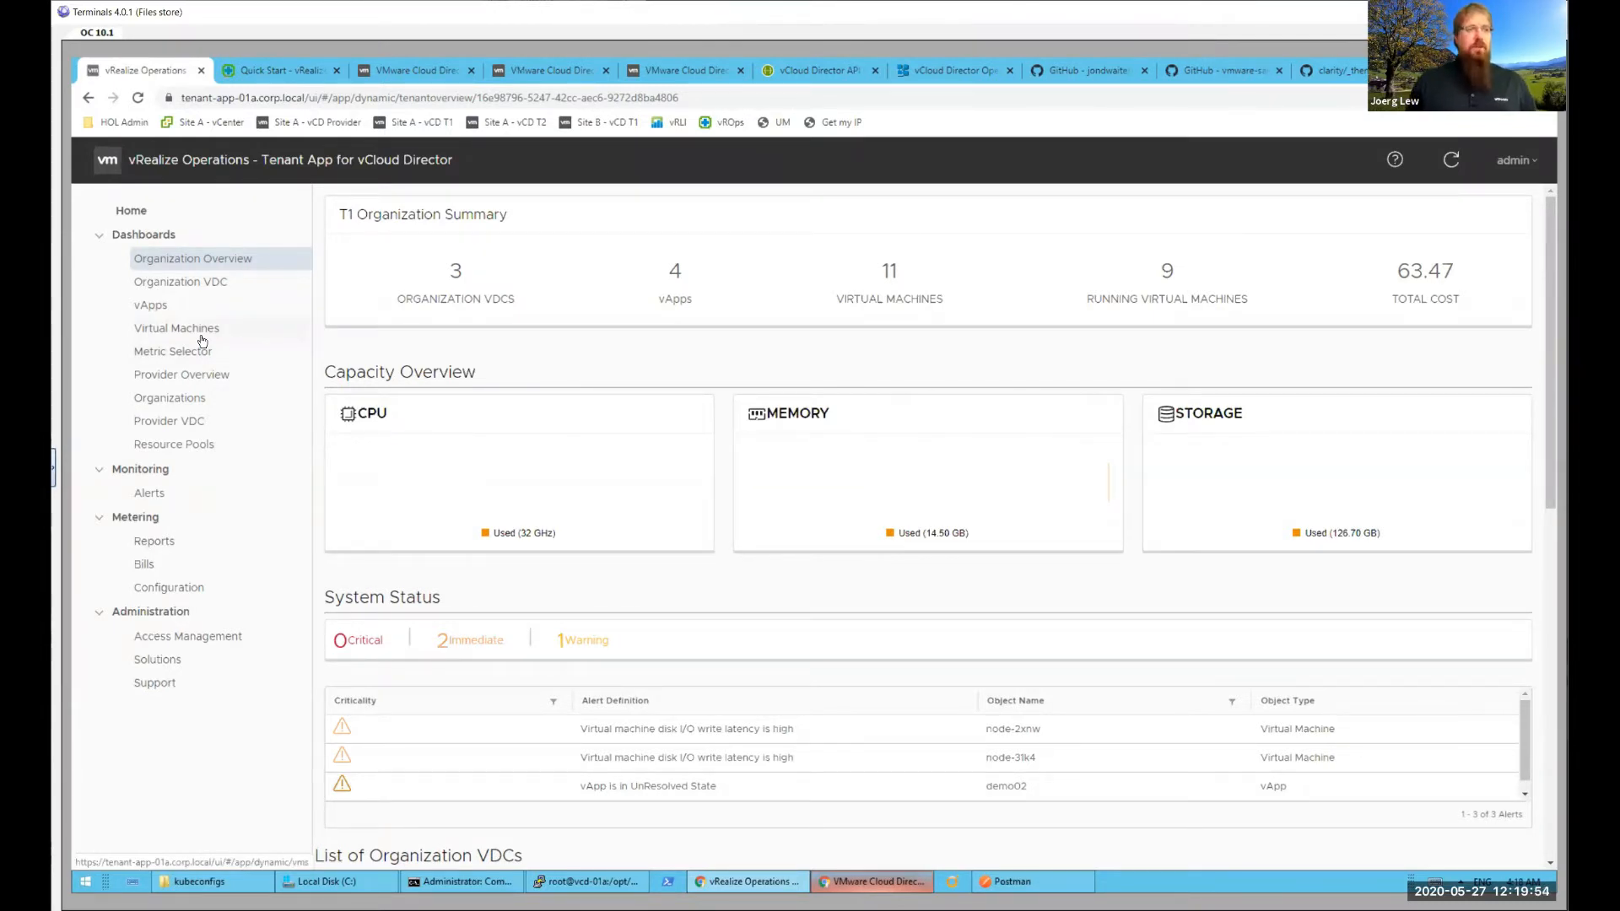
- Disable tenant page access for Bills in Access Management, and re-enable it without saving
click(174, 635)
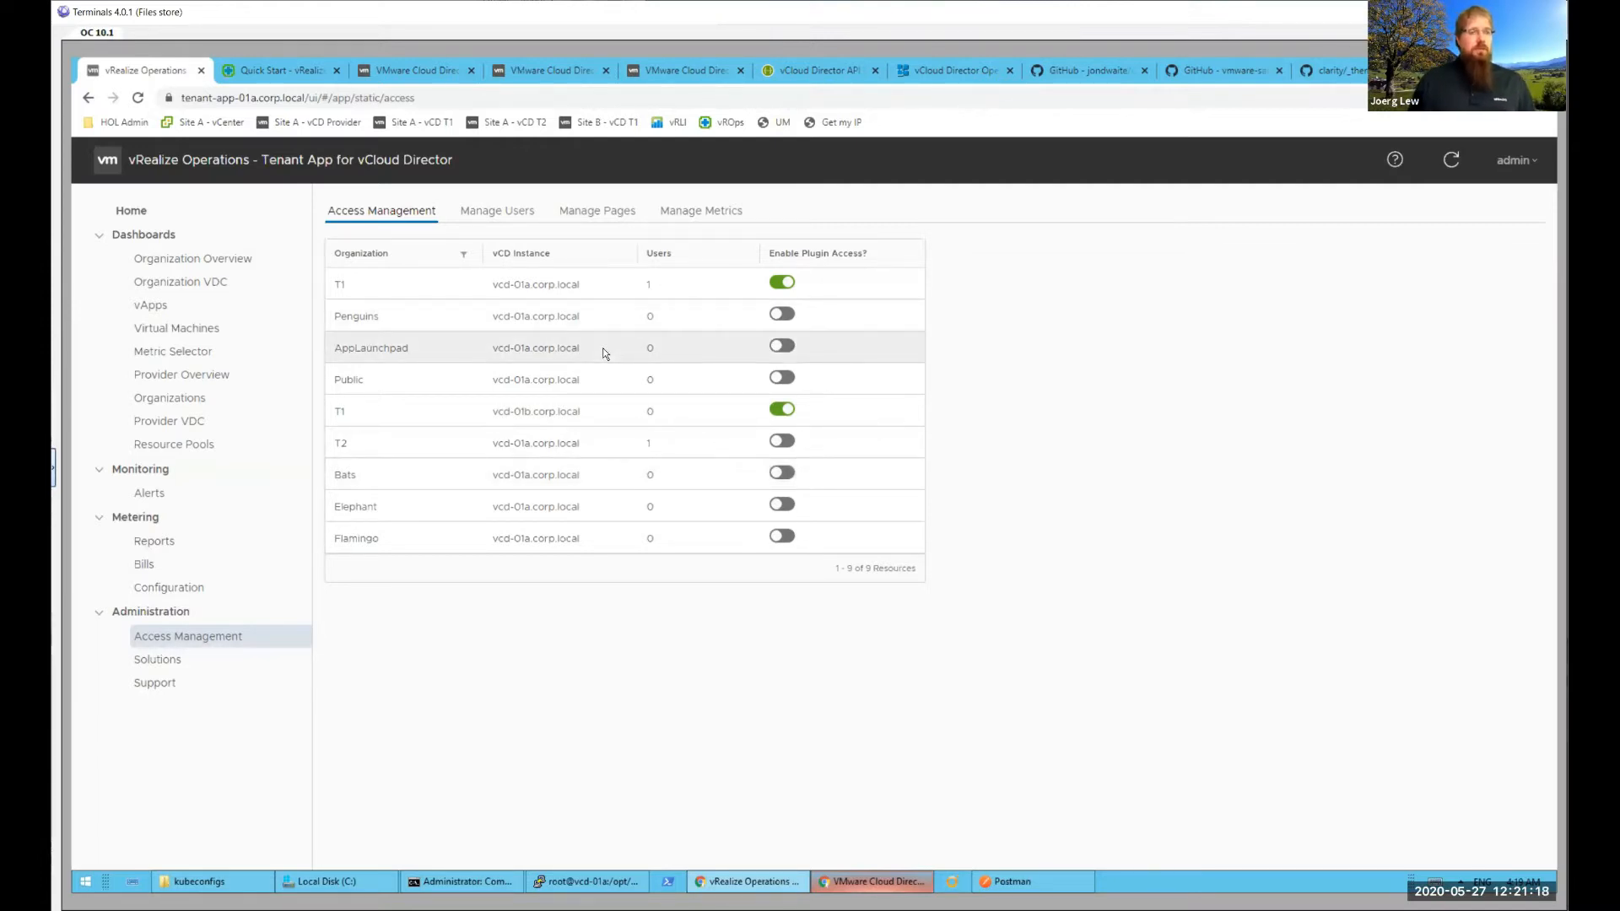
click(599, 213)
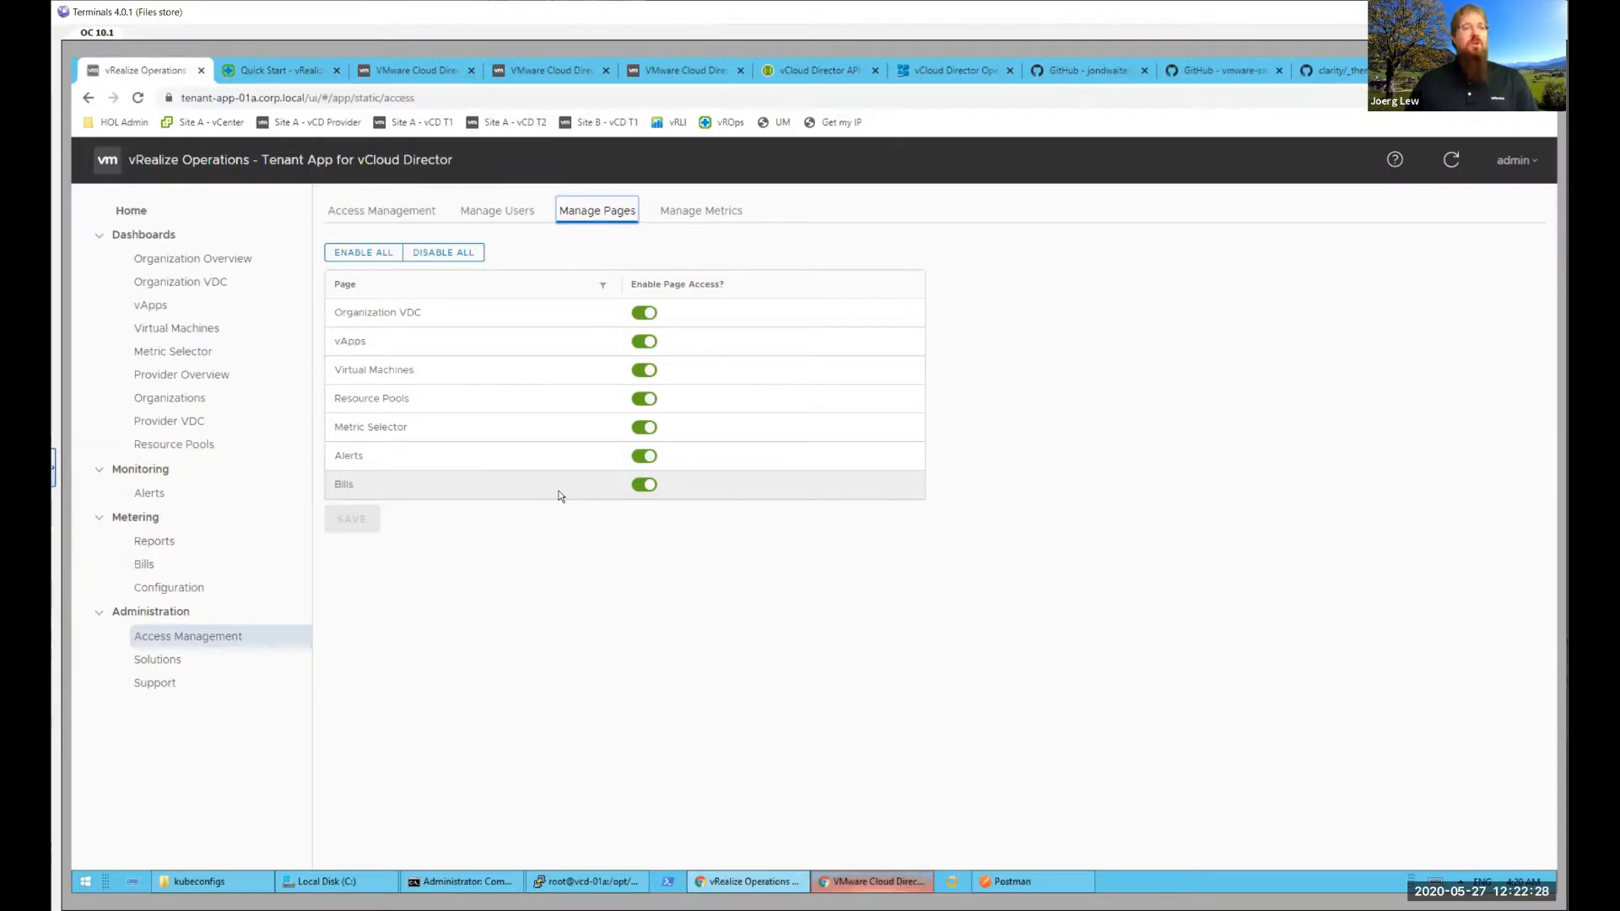
click(639, 491)
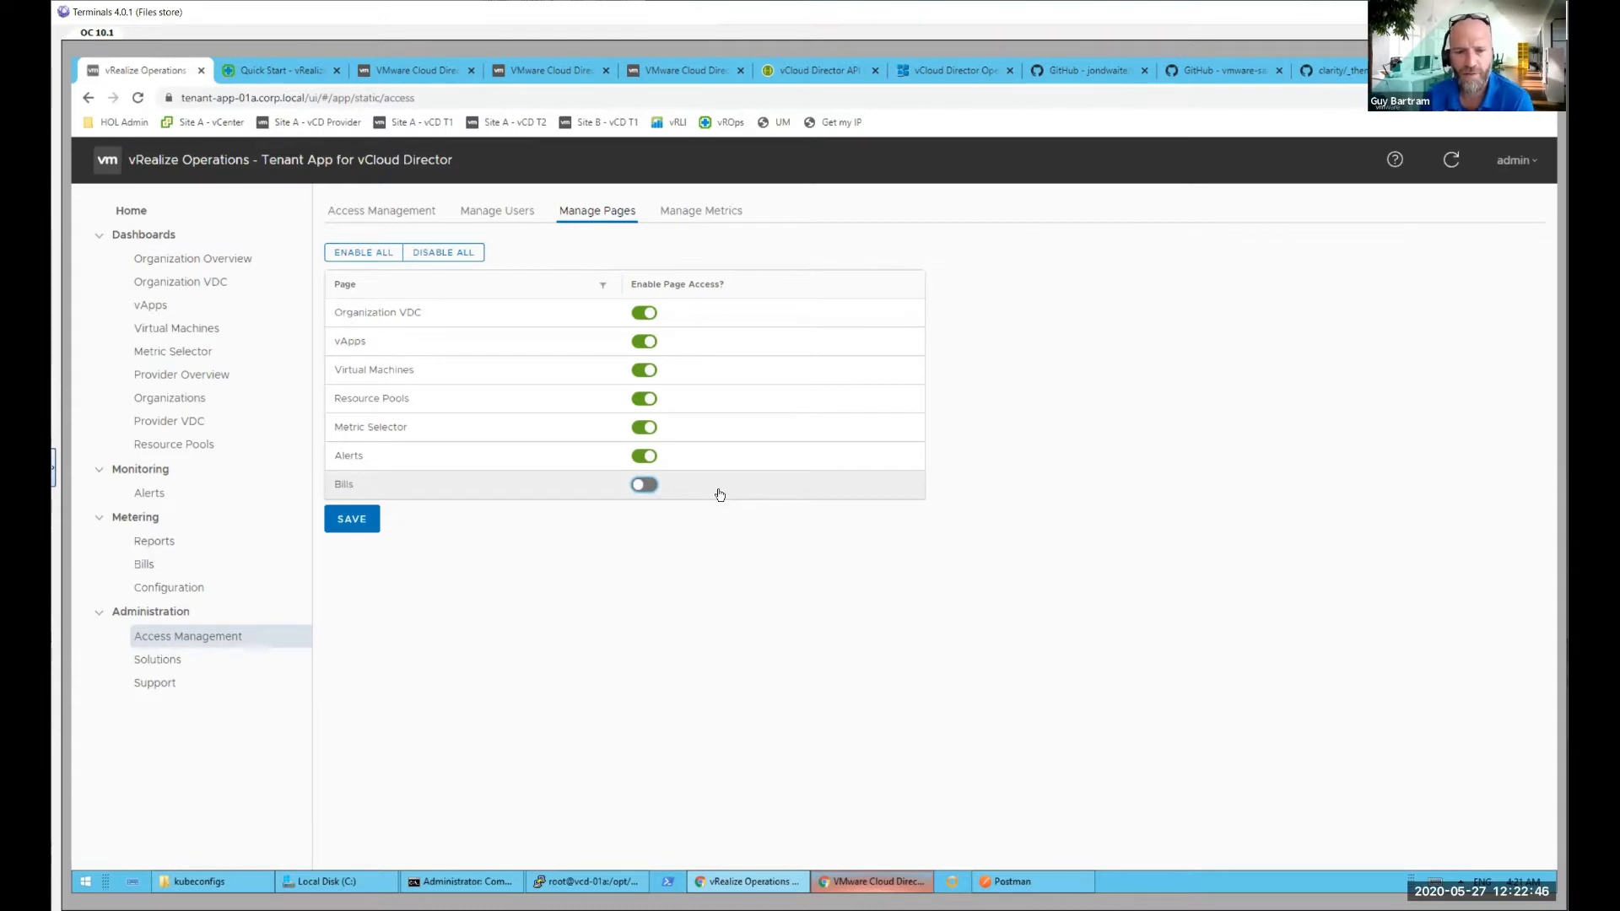
click(647, 486)
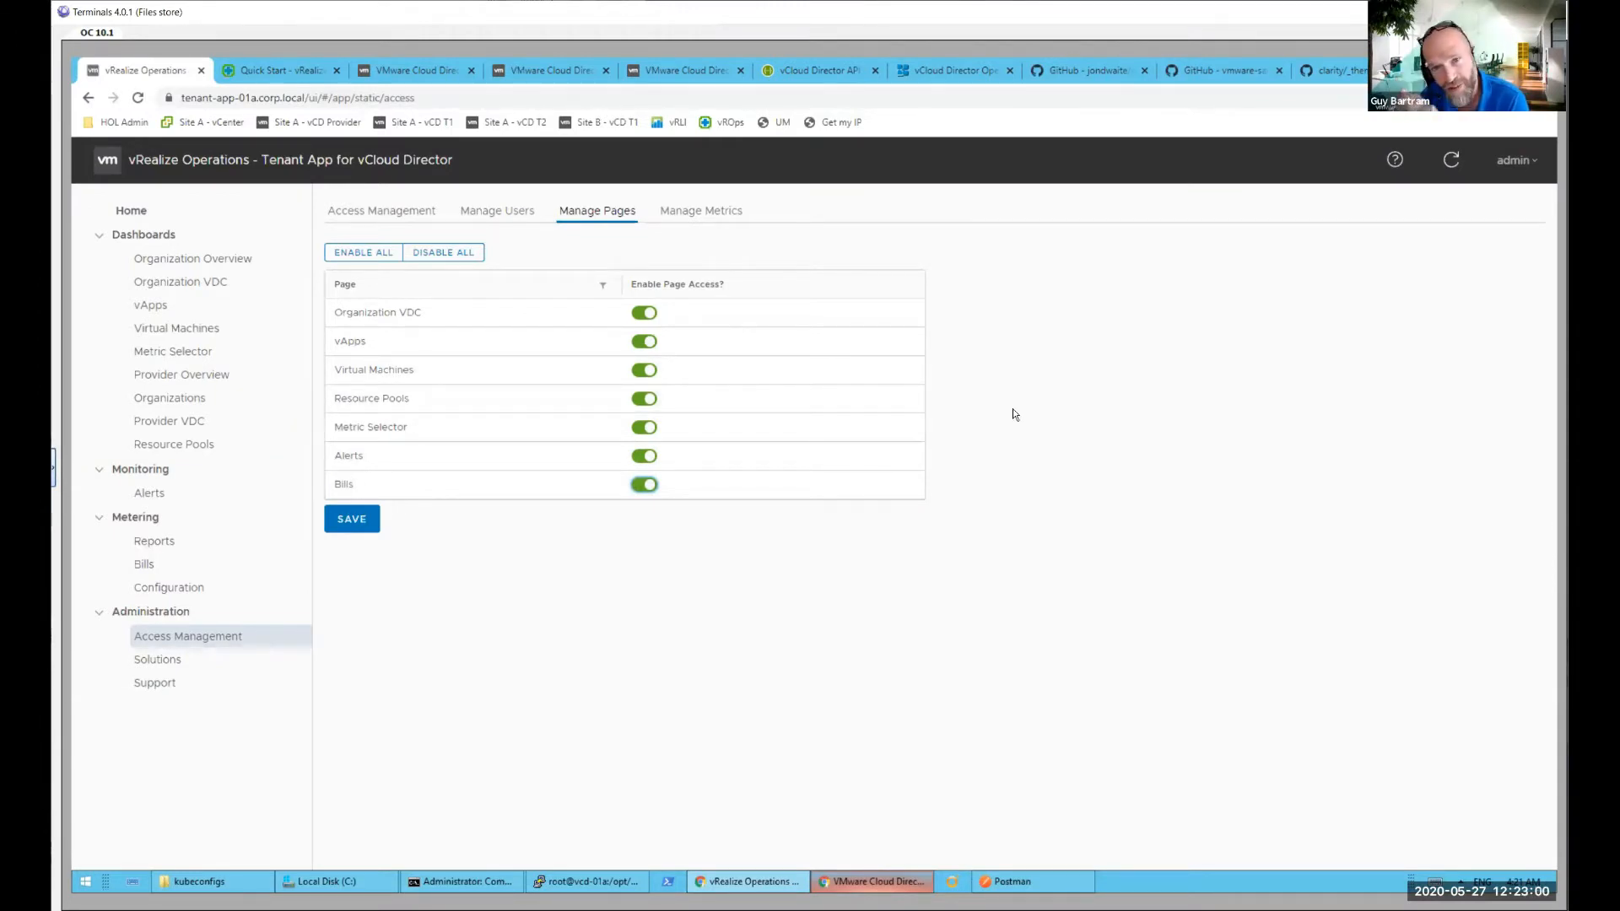
- View the monitoring alerts, and examine the page and metric settings in Access Management
click(145, 498)
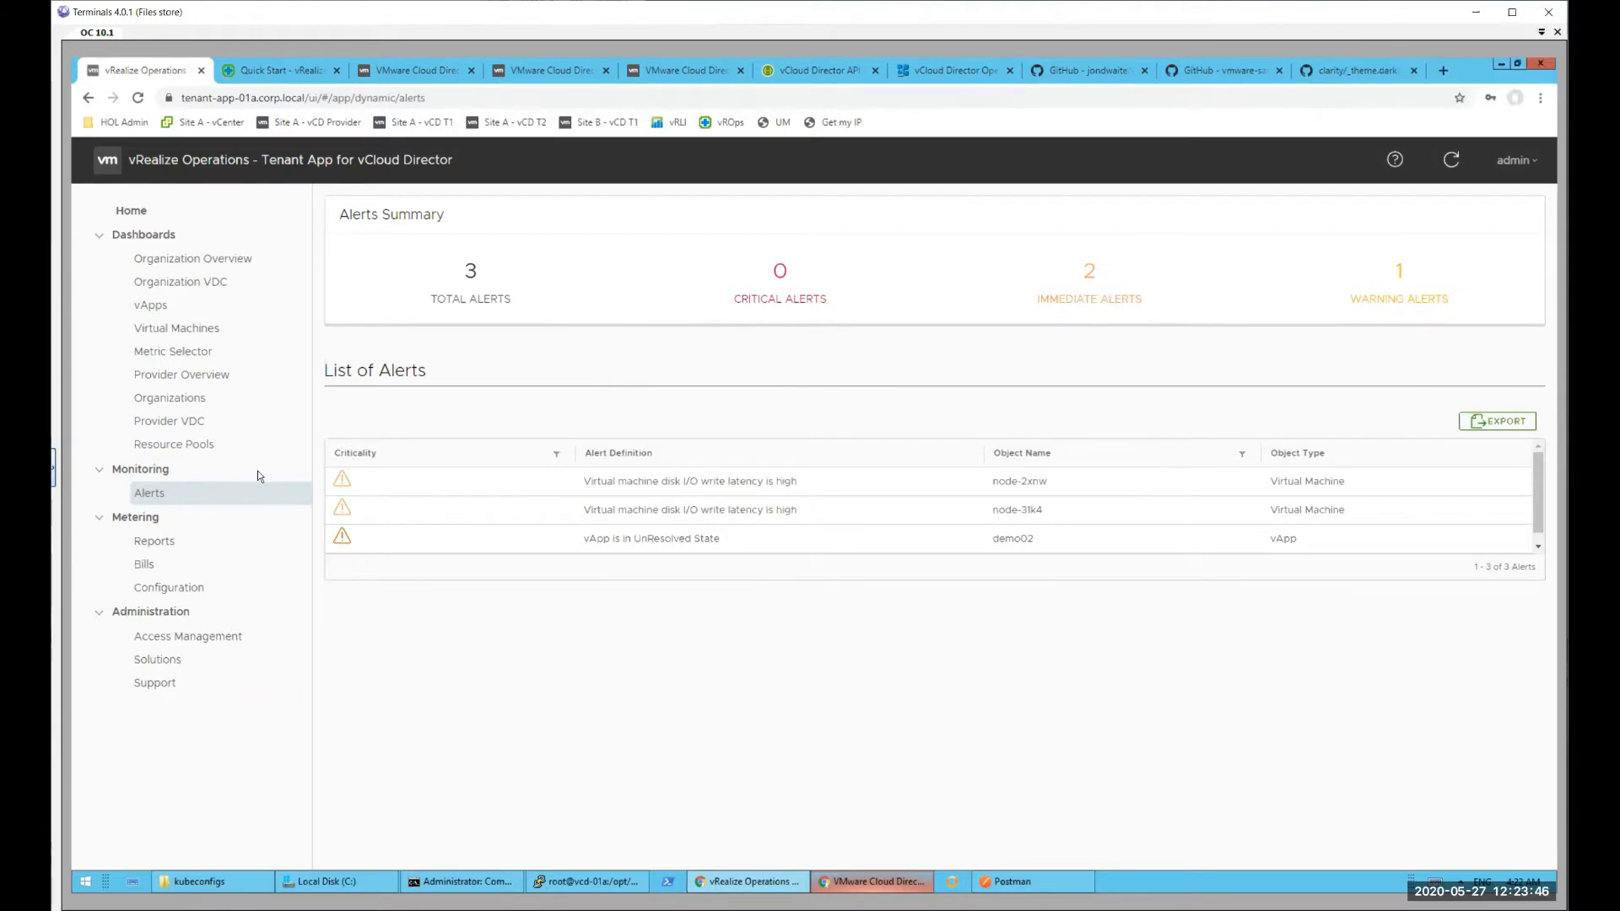
click(195, 645)
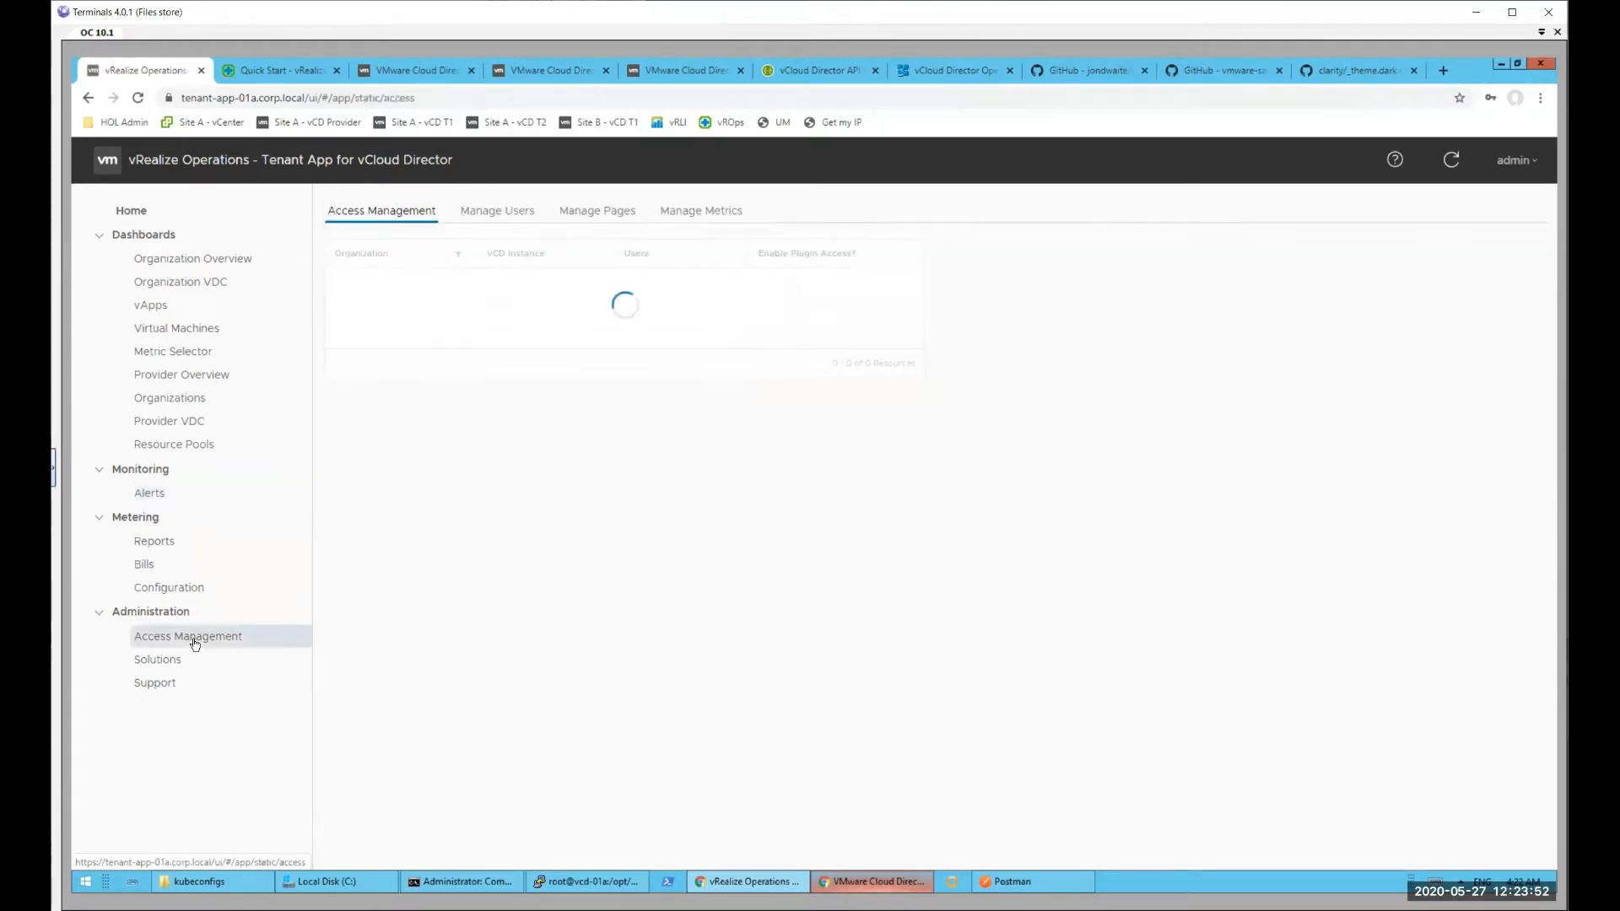
click(611, 221)
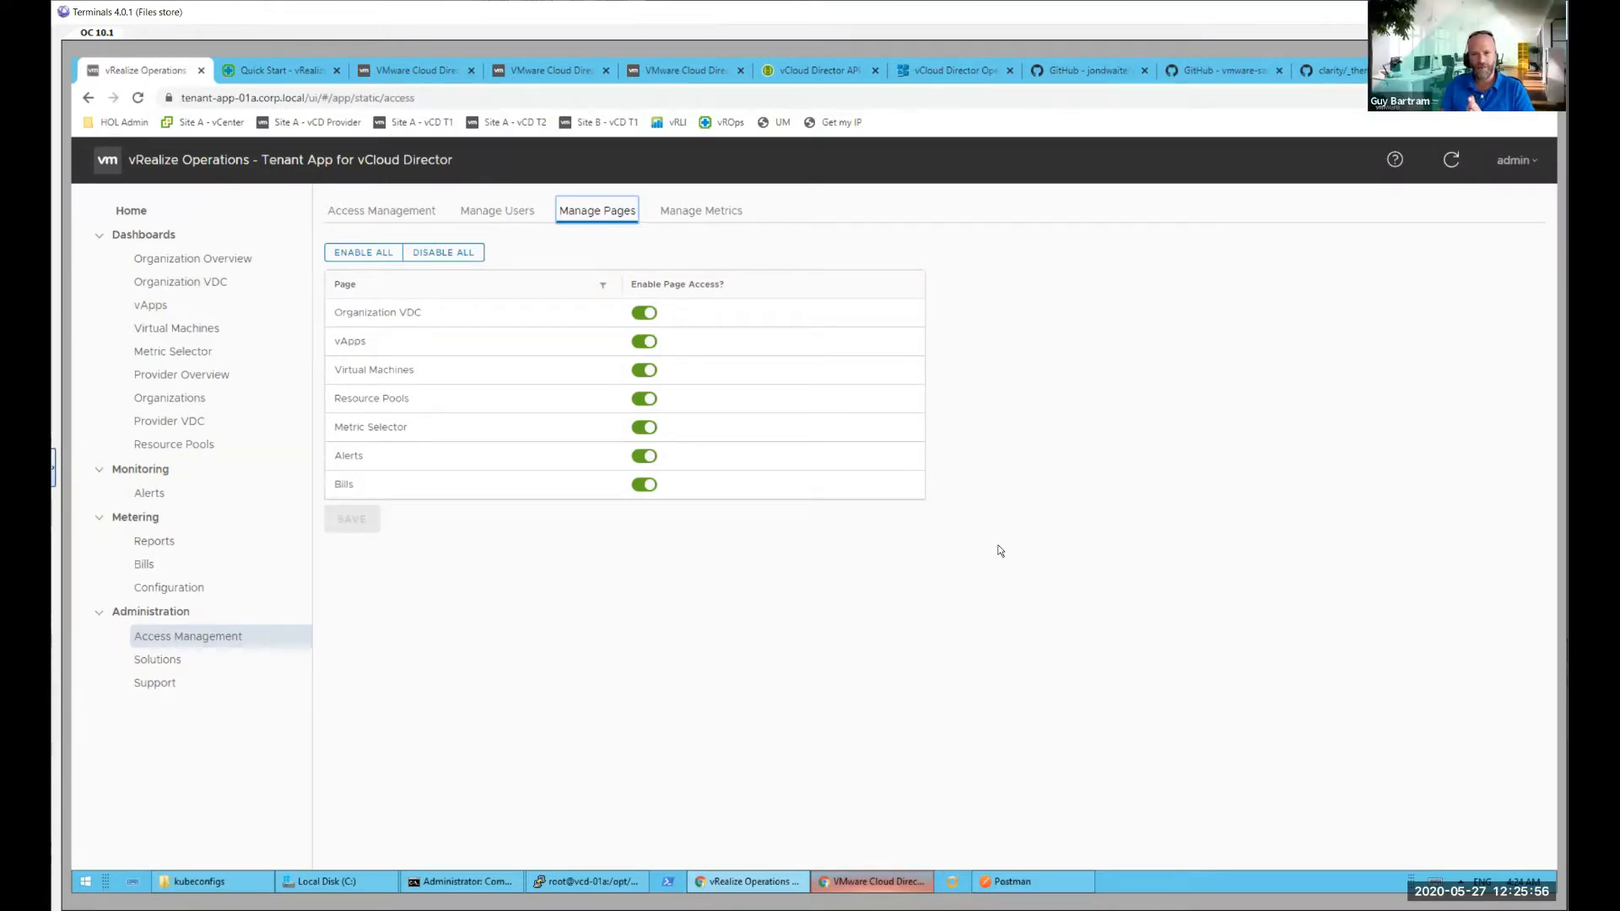
click(707, 214)
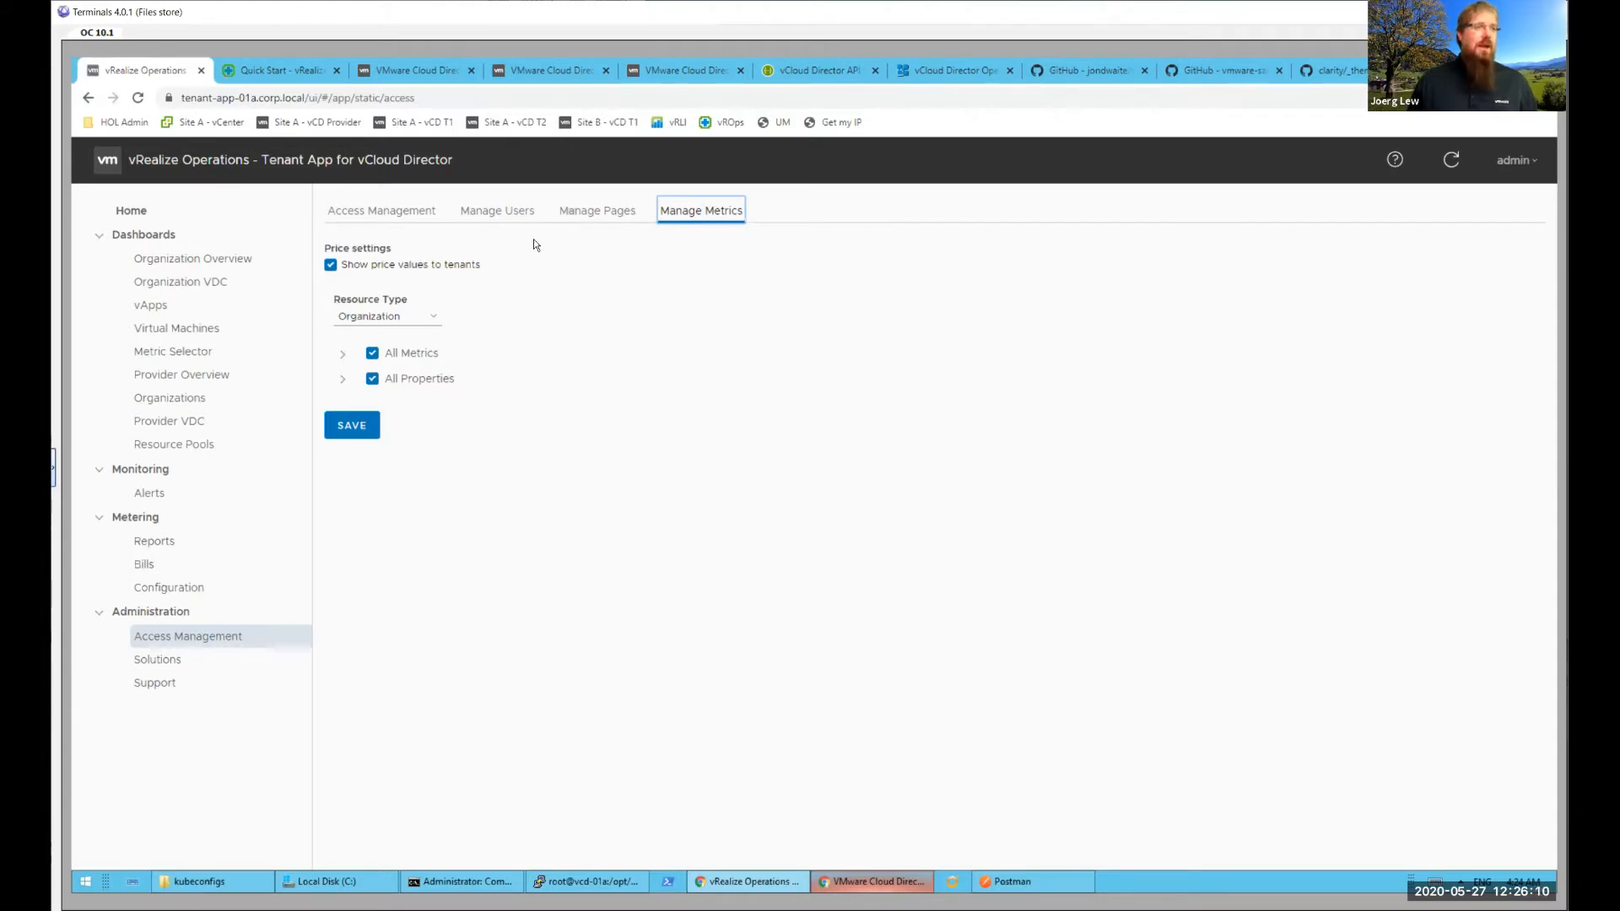
- View the Metric Selector in the Tenant App and in the VMware Cloud Director tenant portal
click(163, 351)
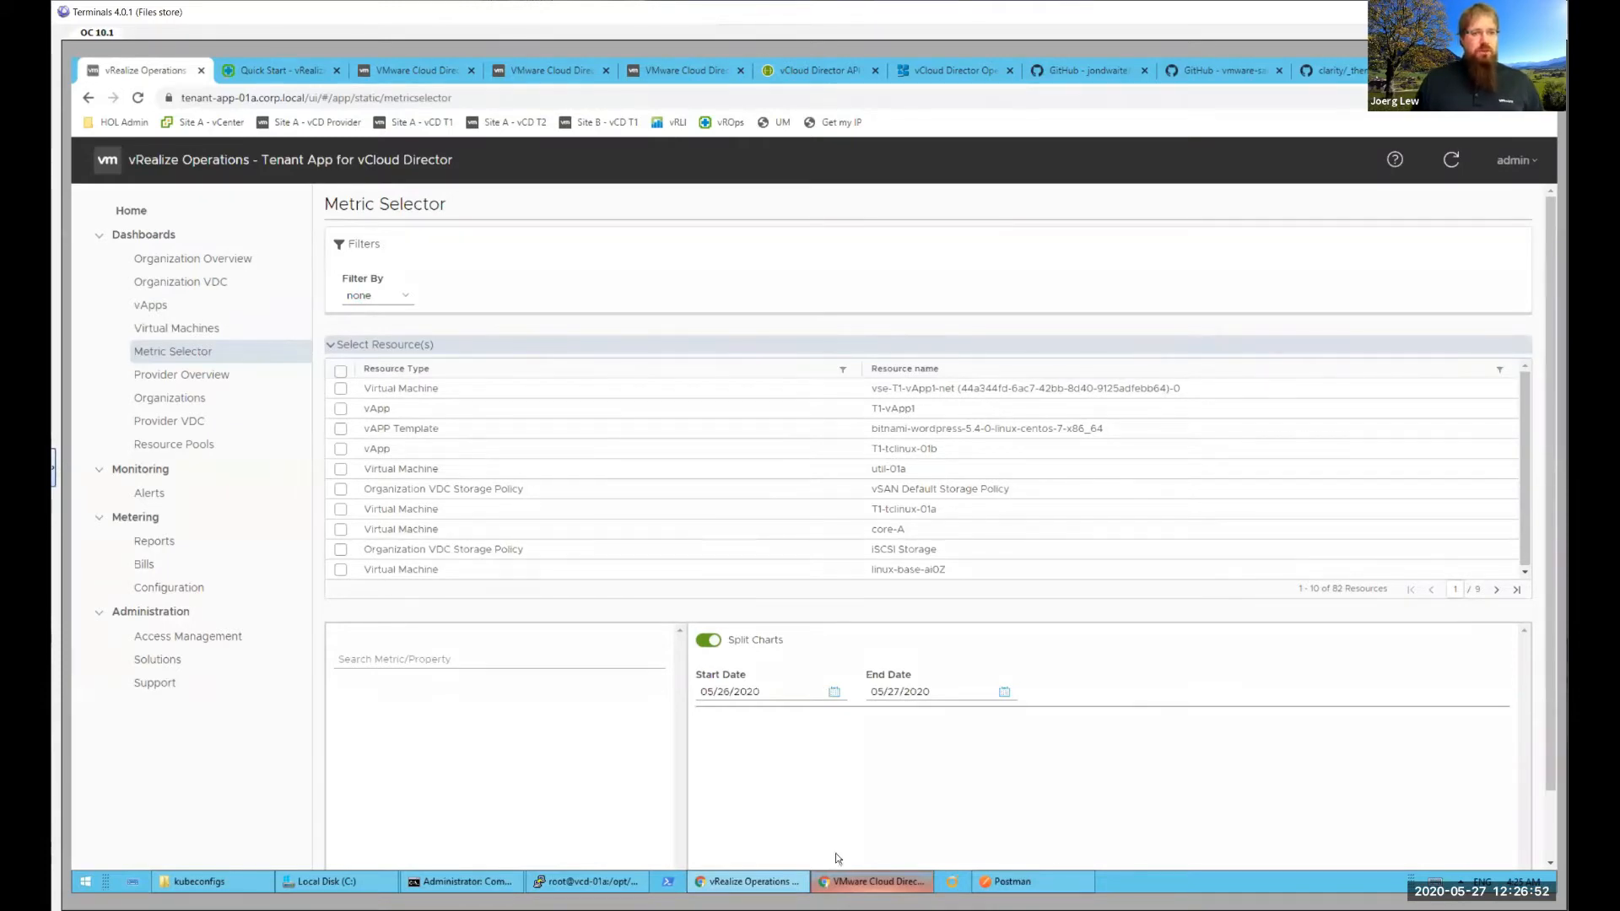
click(868, 884)
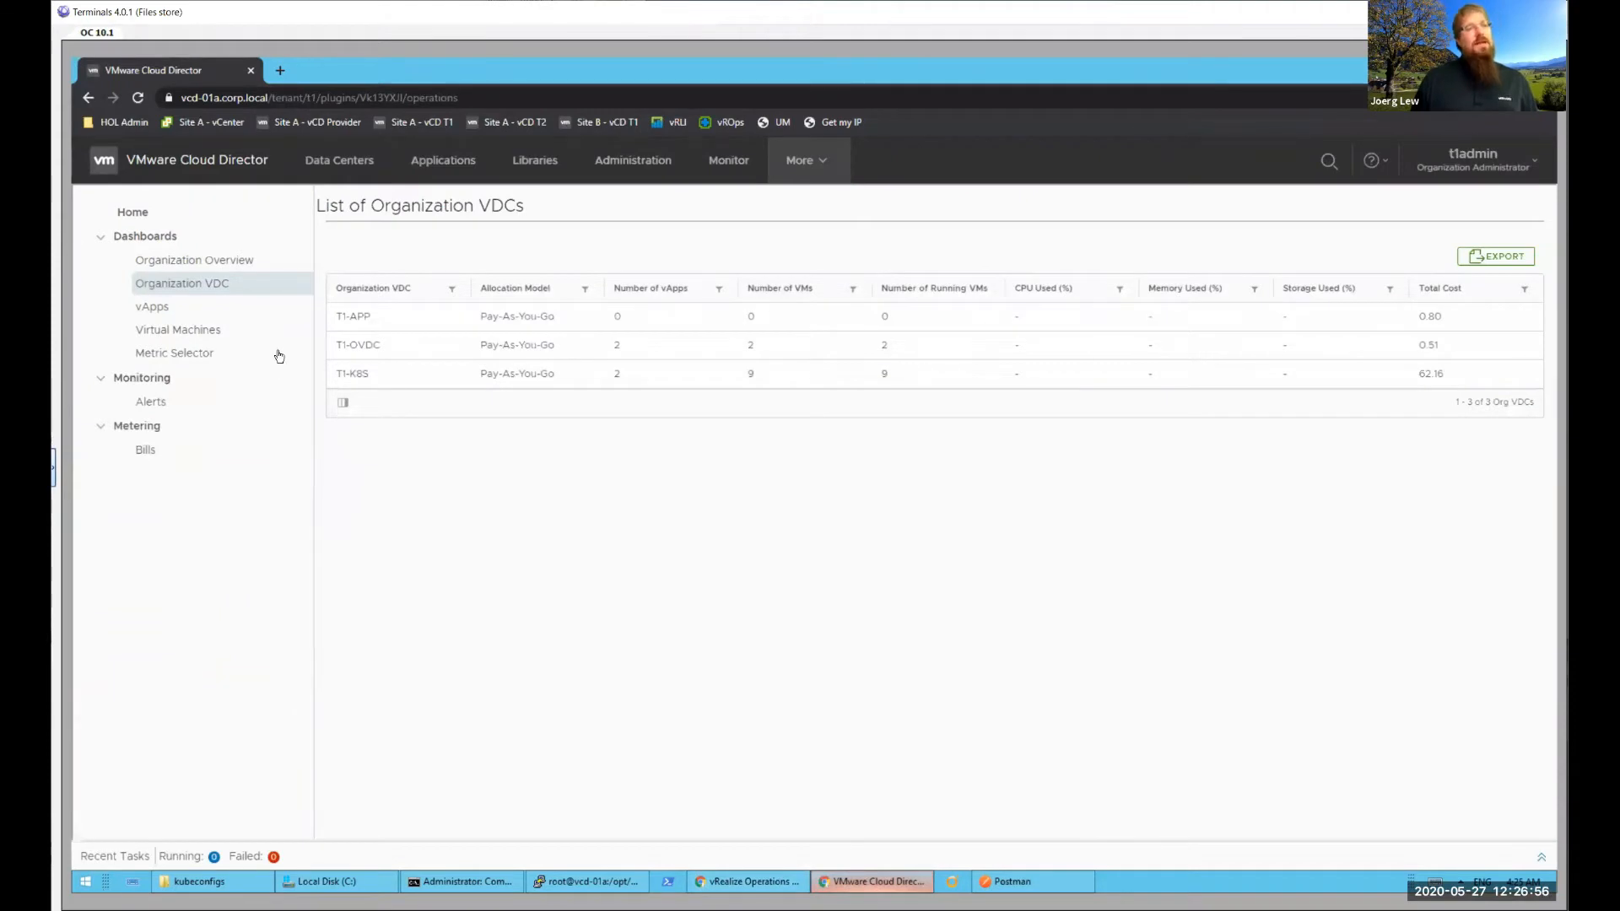
click(180, 354)
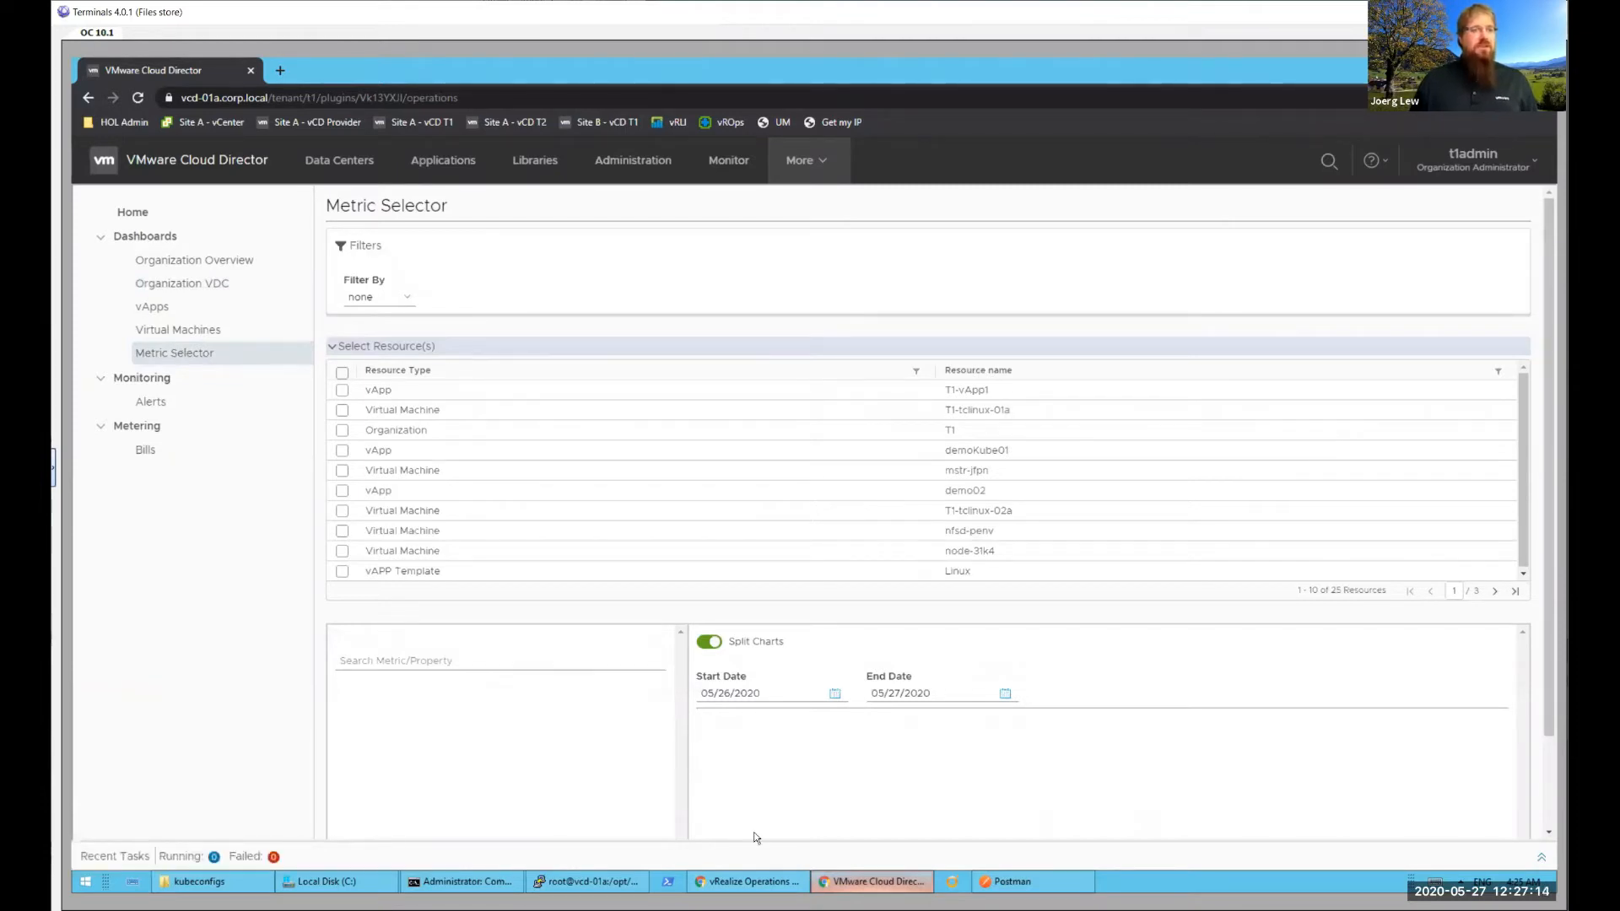
- Switch back to the vRealize Operations Tenant App and filter the Metric Selector resources by VAPP to demoKube01
click(750, 884)
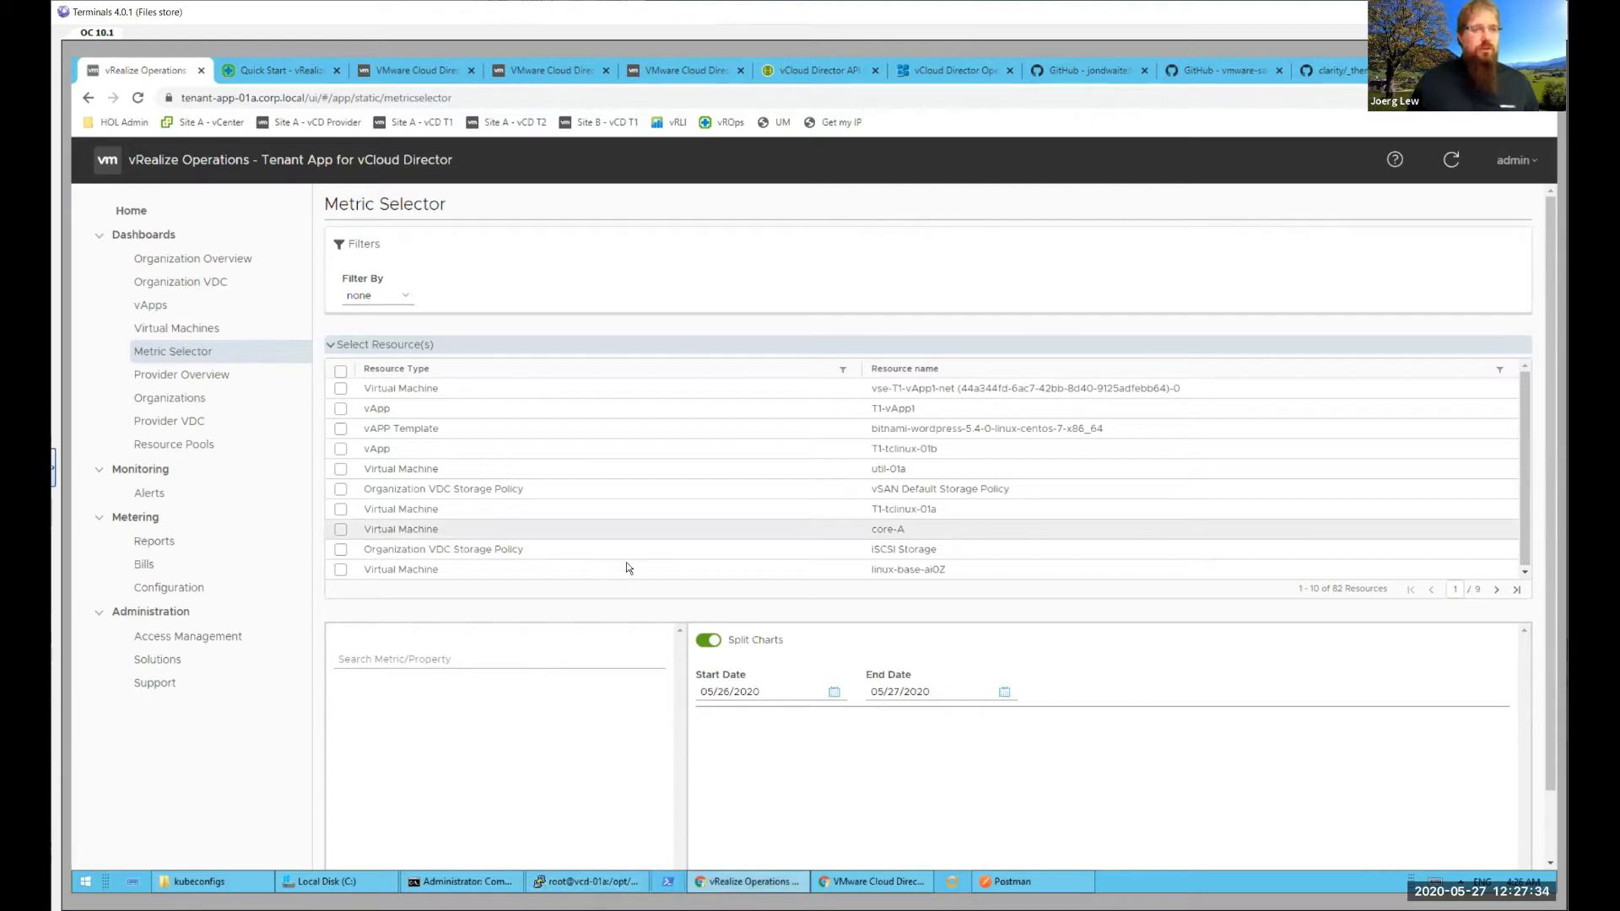
click(402, 301)
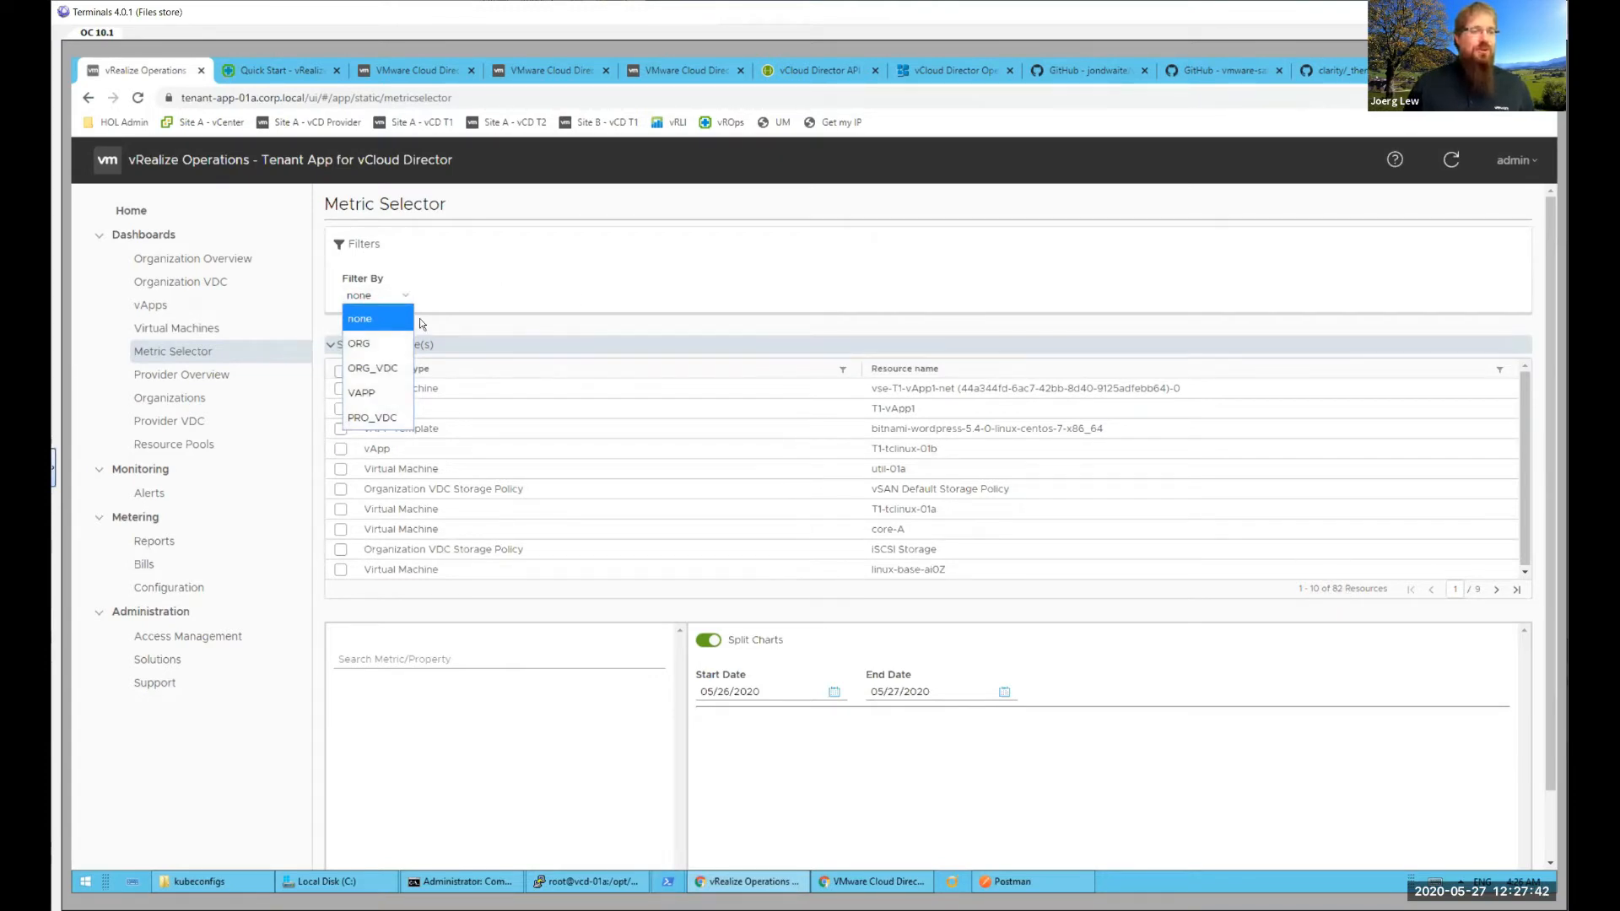
click(361, 392)
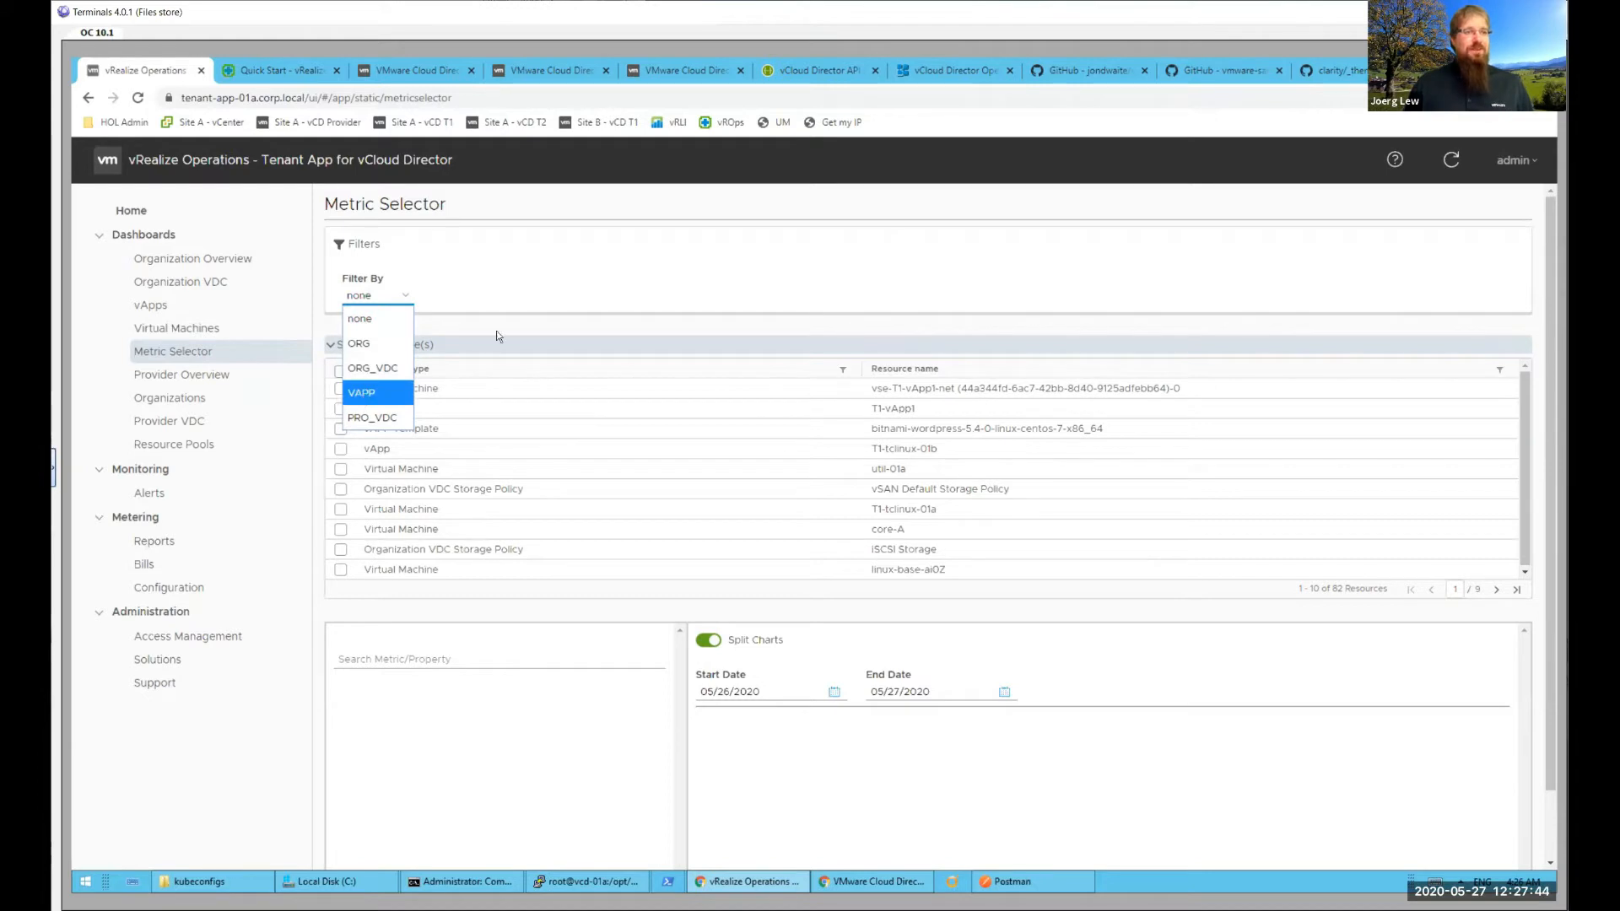
click(708, 304)
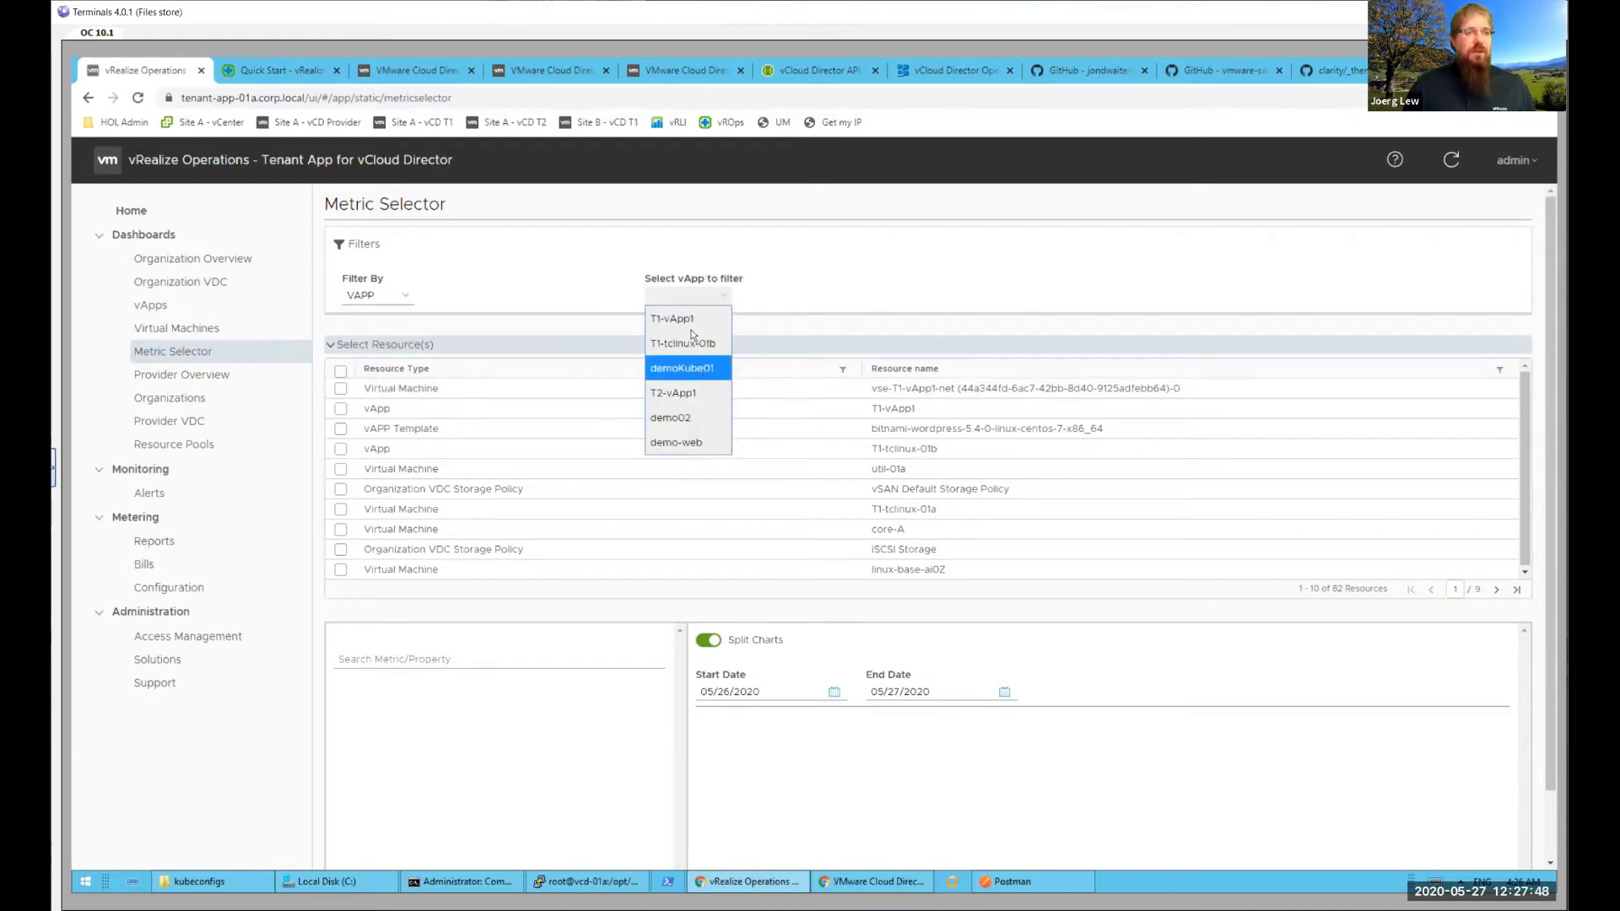
click(676, 372)
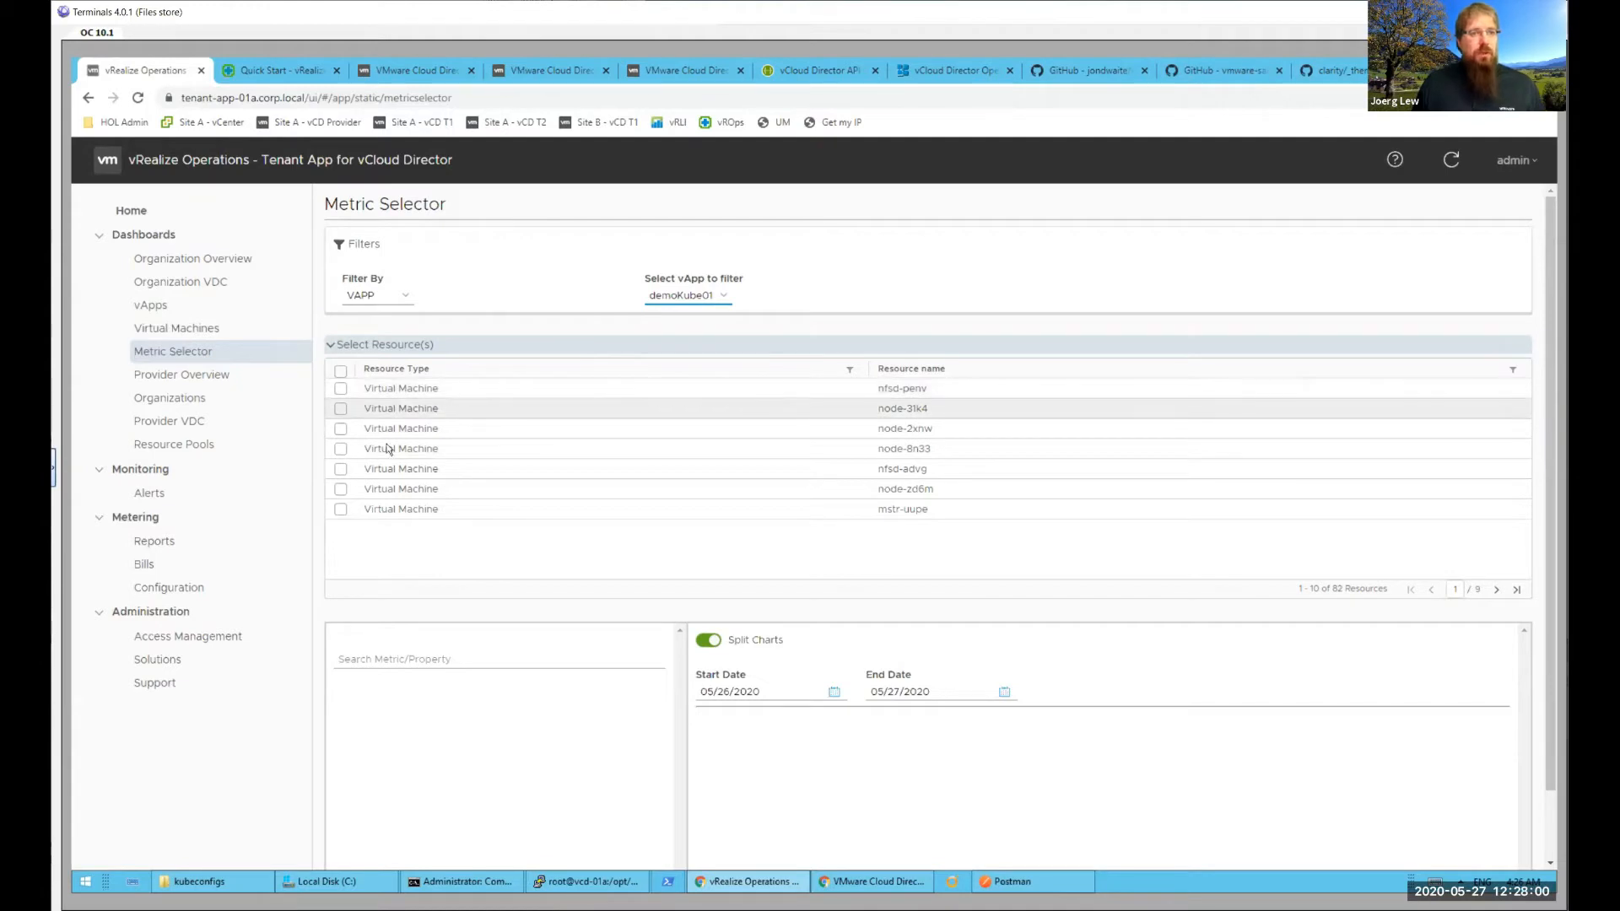
- Select the mstr-uupe virtual machine in the Metric Selector and browse its available metrics and properties
click(341, 509)
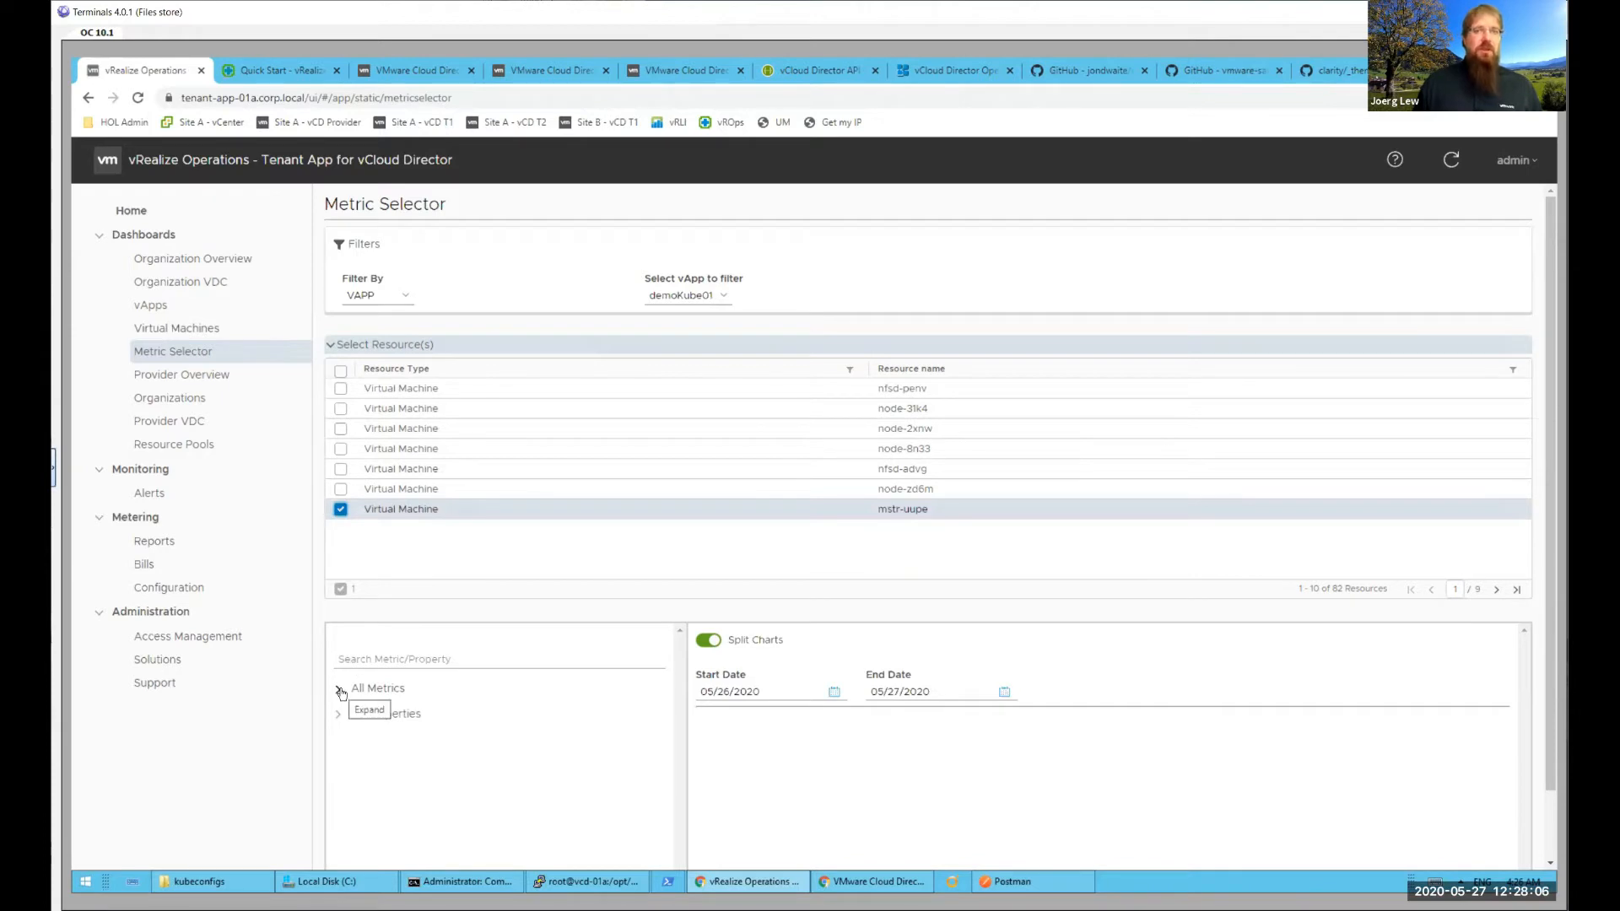
click(341, 690)
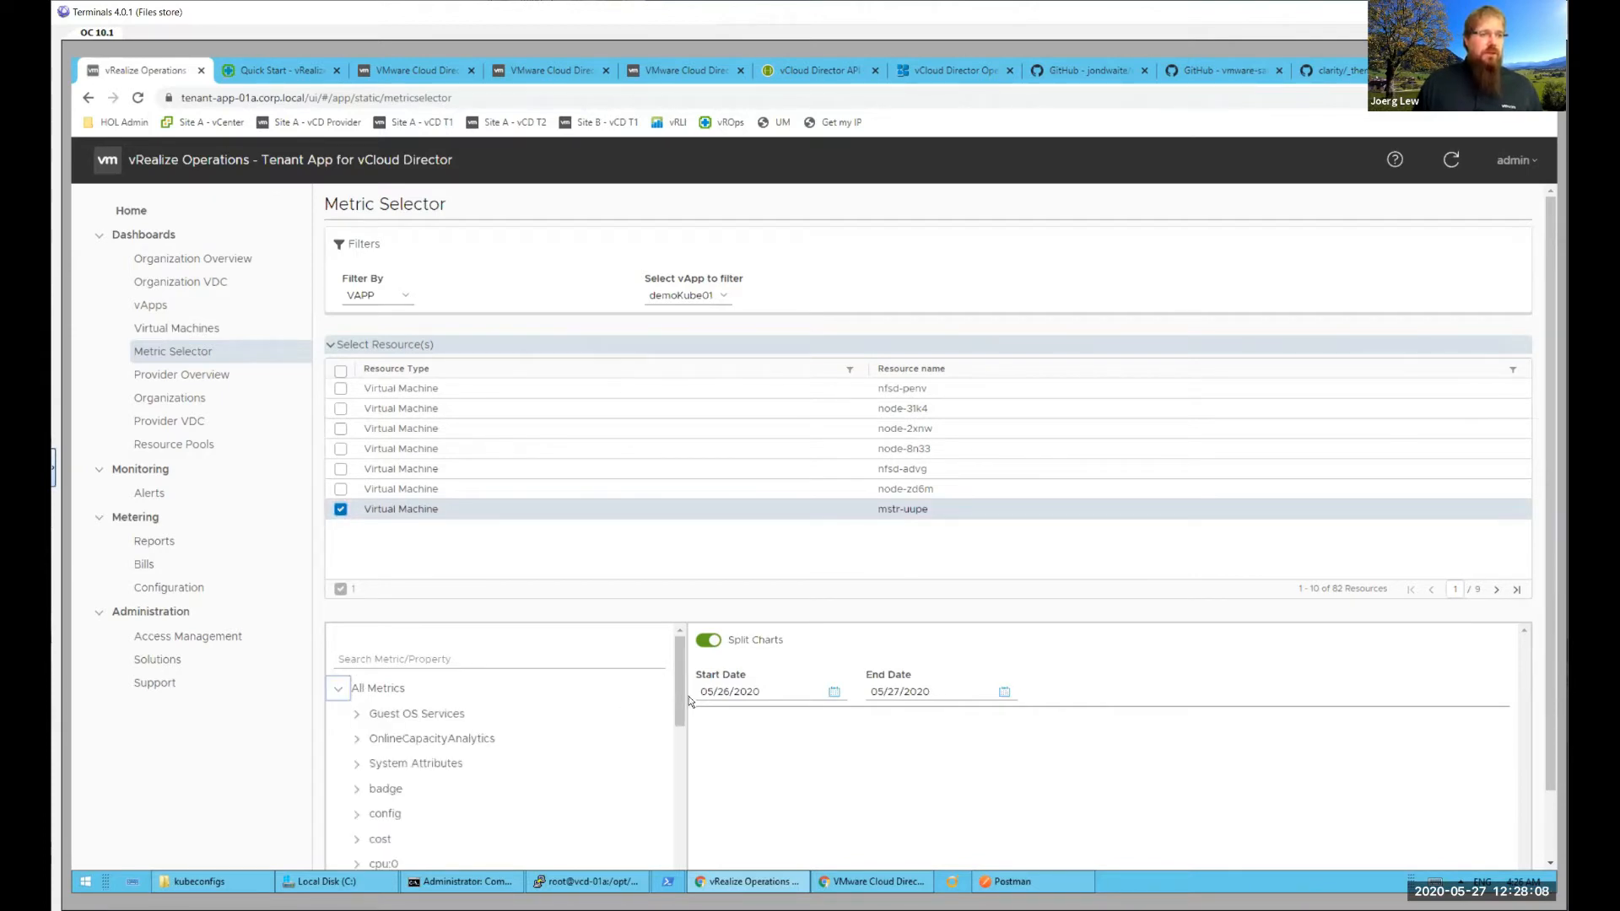
drag(681, 688, 697, 854)
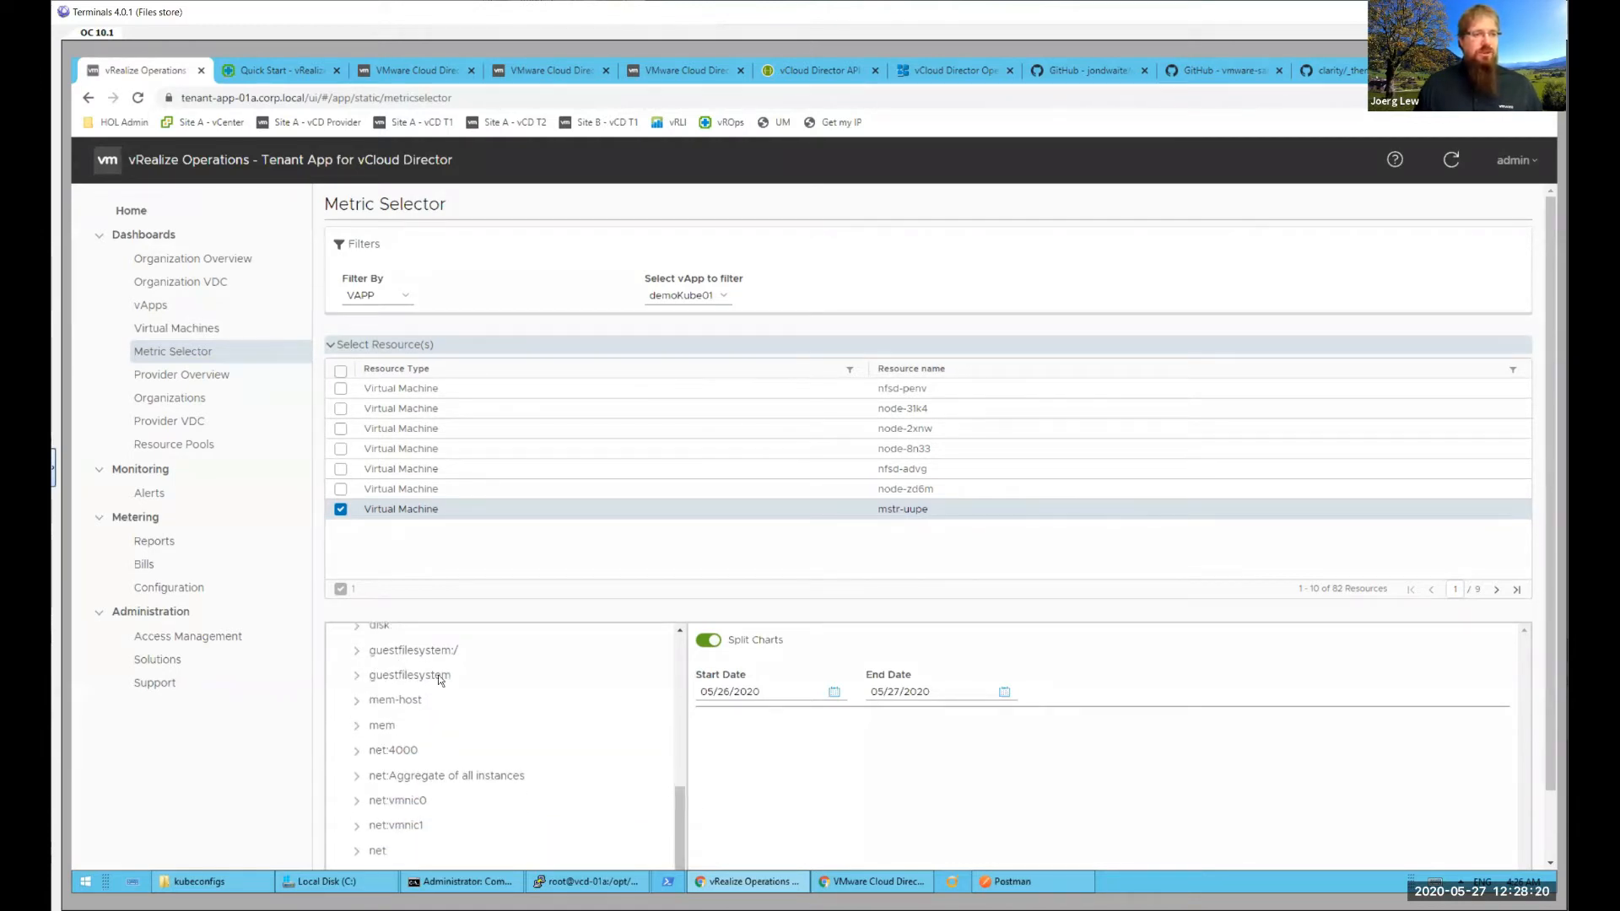
scroll(685, 836, down, 1)
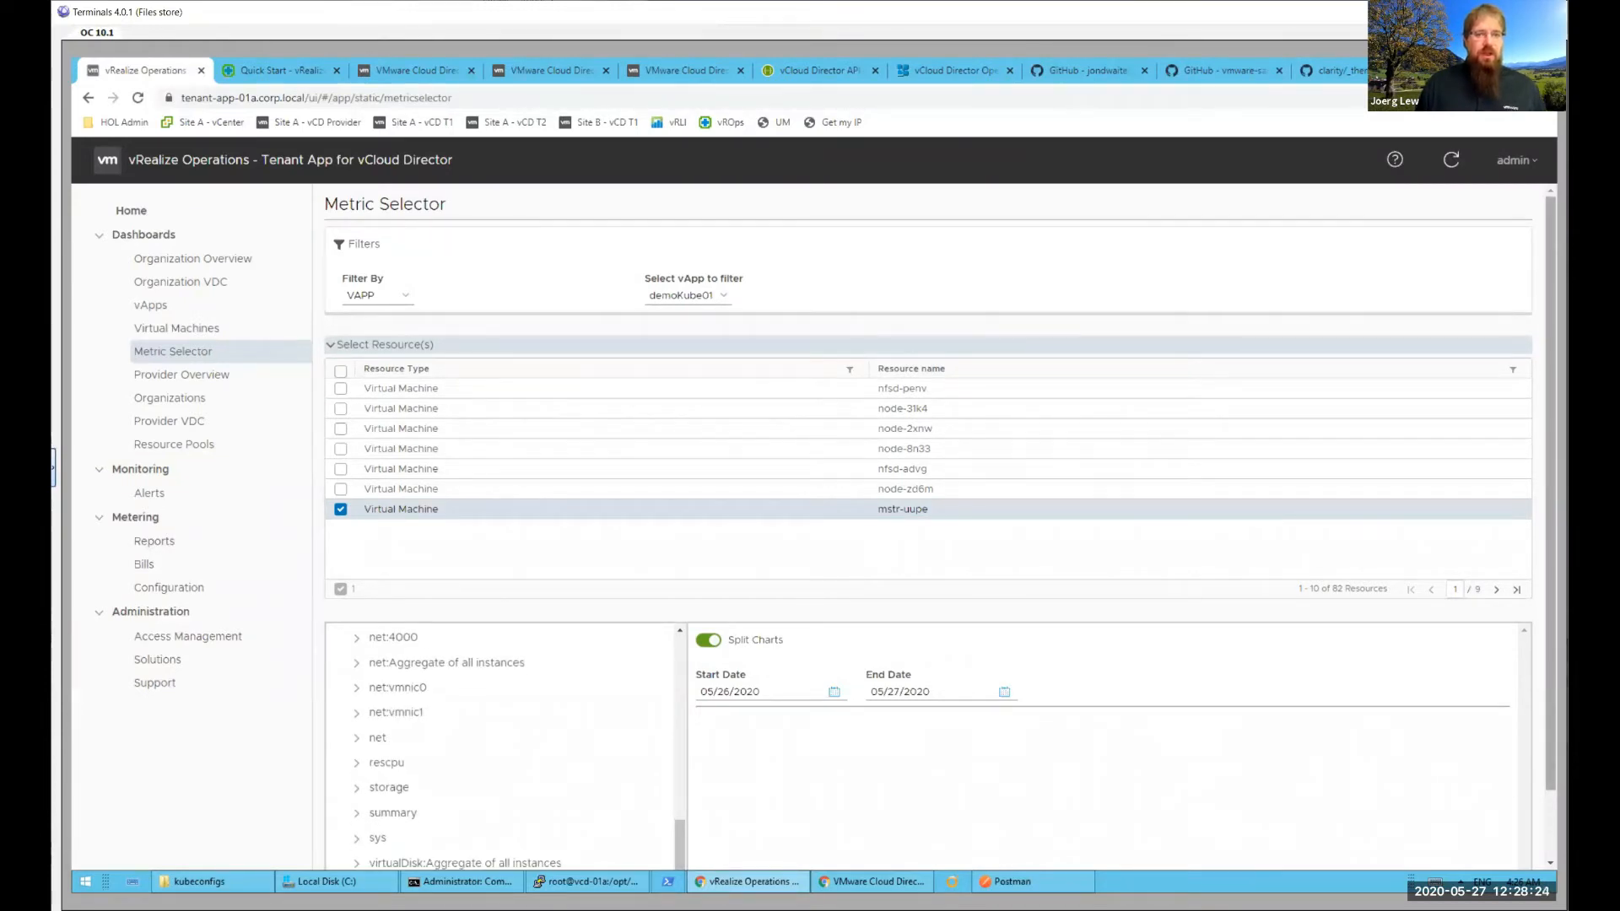
scroll(928, 532, down, 1)
scroll(821, 820, down, 1)
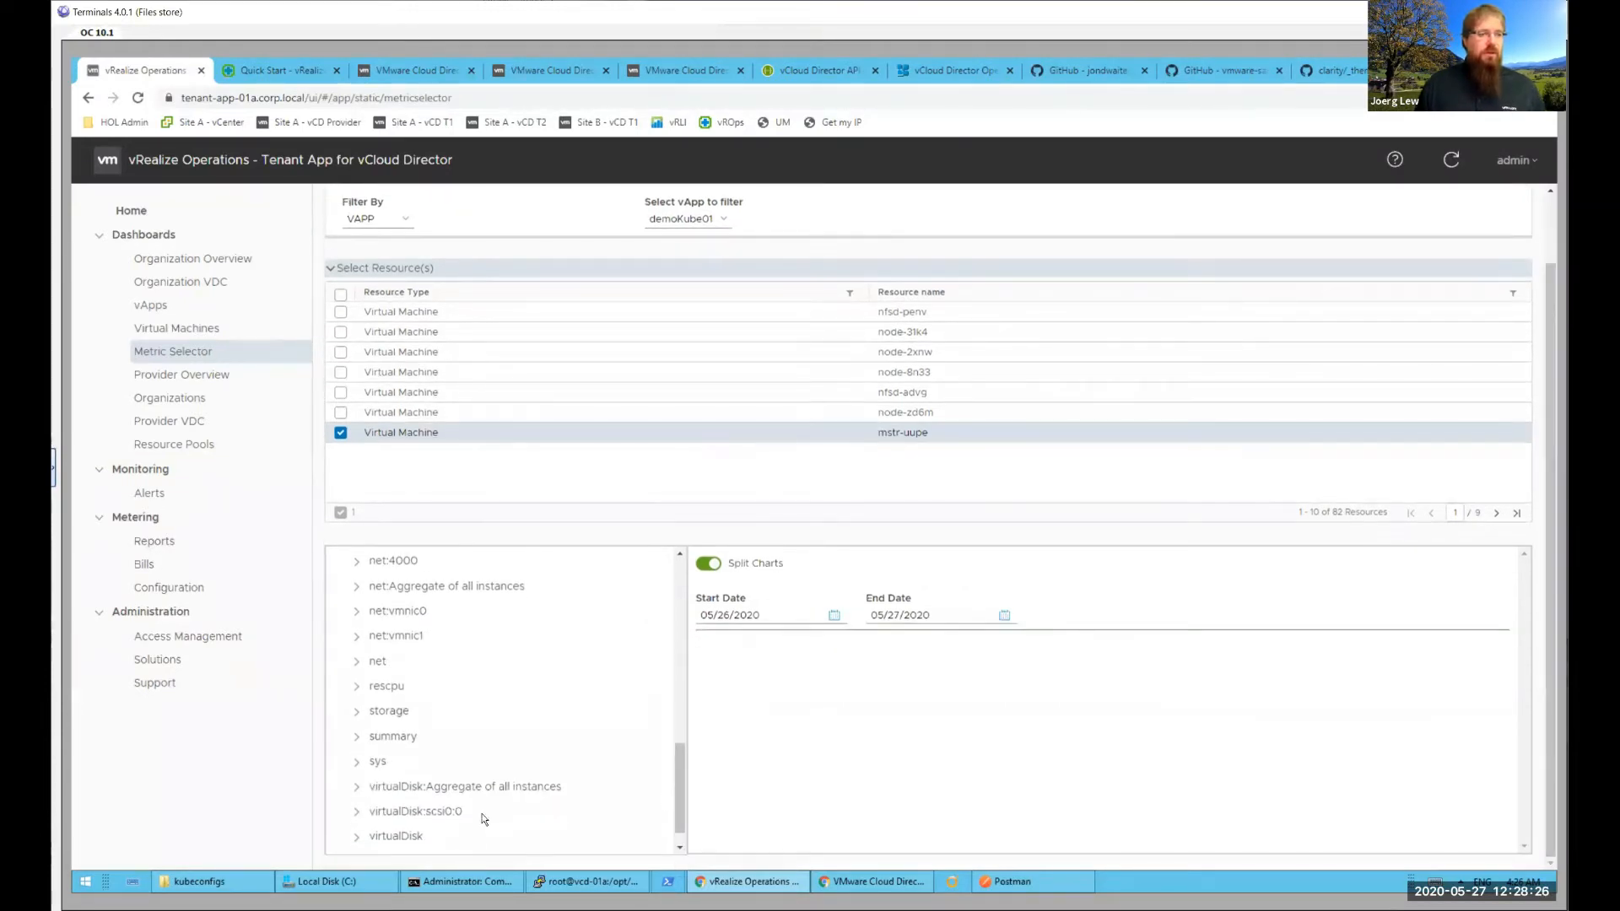
scroll(676, 804, down, 1)
click(337, 837)
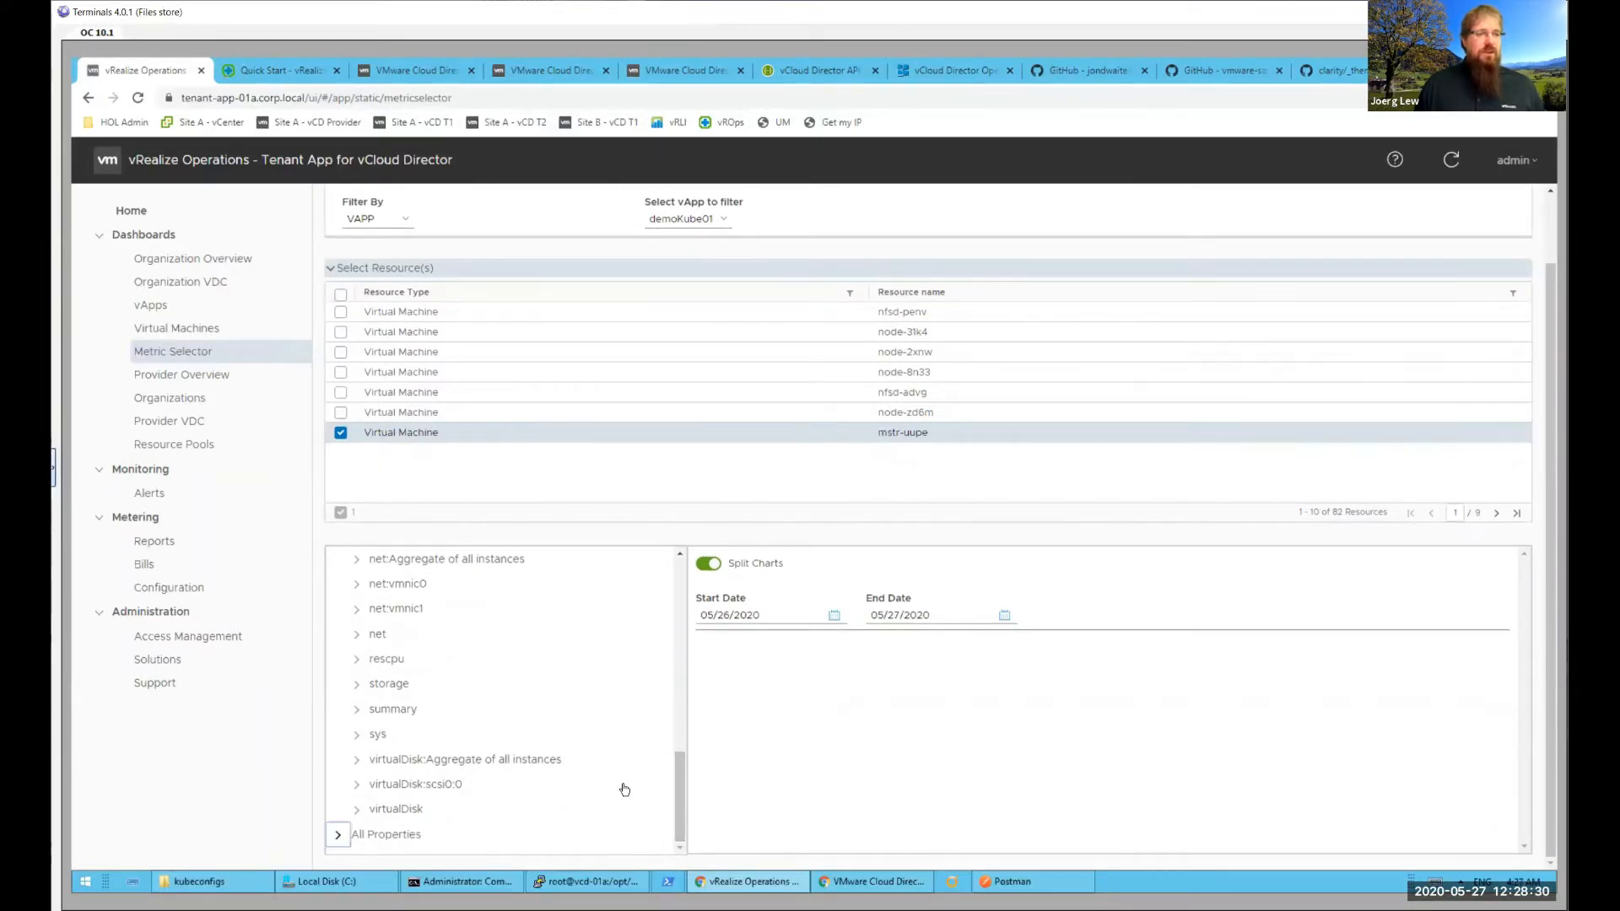
scroll(676, 808, down, 3)
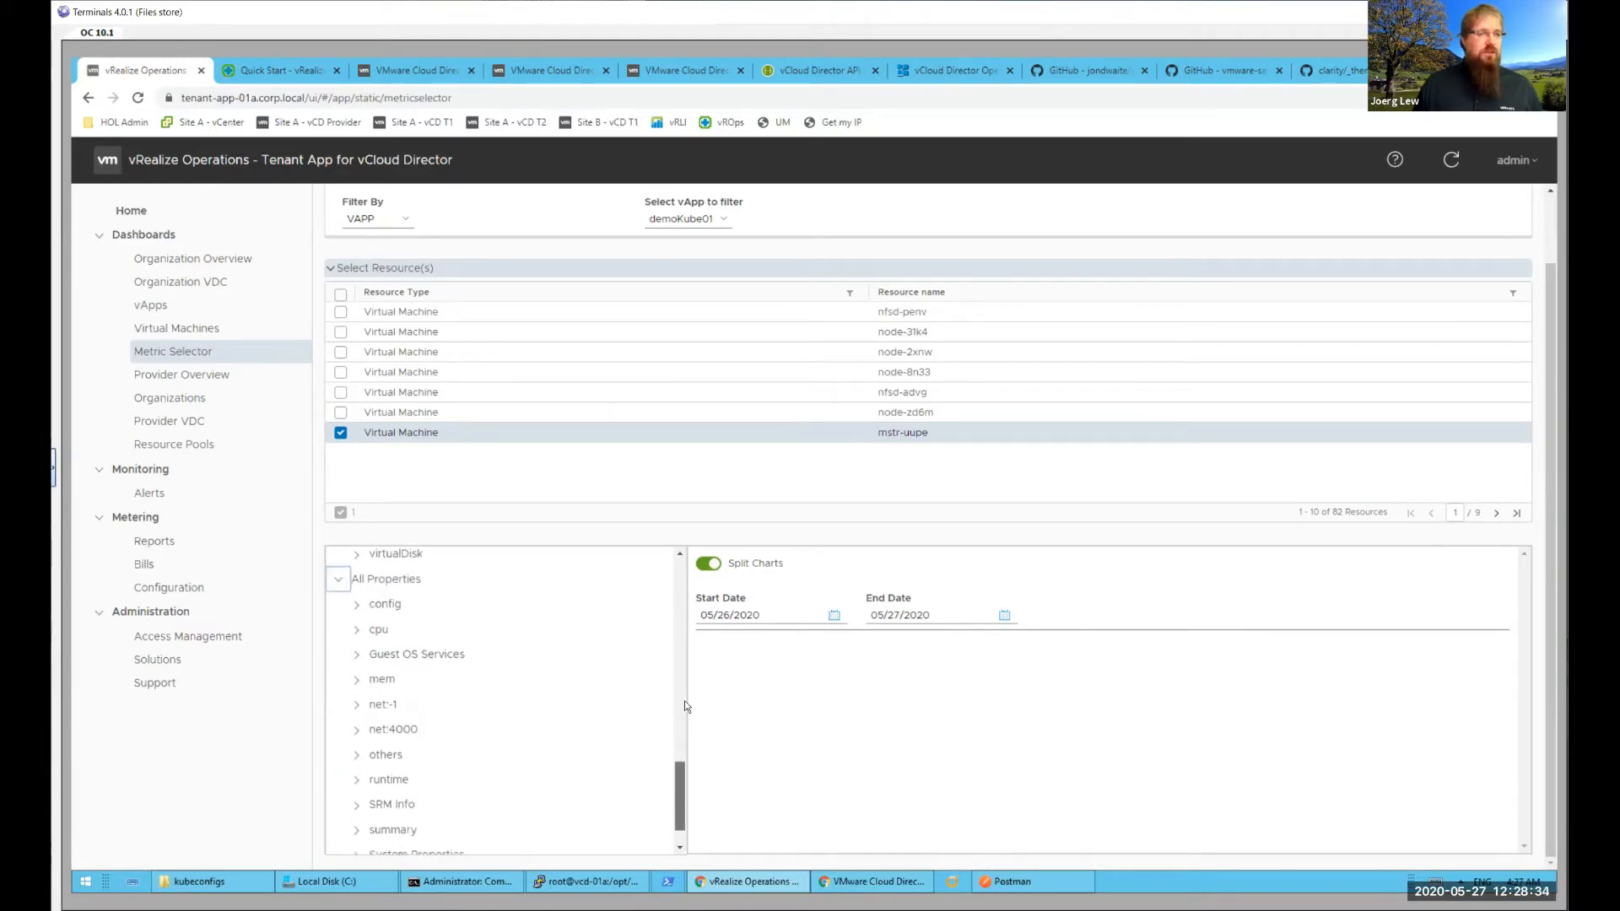
- Chart the usage_average metric from the cpu group under All Metrics for the selected virtual machine
scroll(686, 707, up, 8)
scroll(686, 637, up, 1)
click(358, 749)
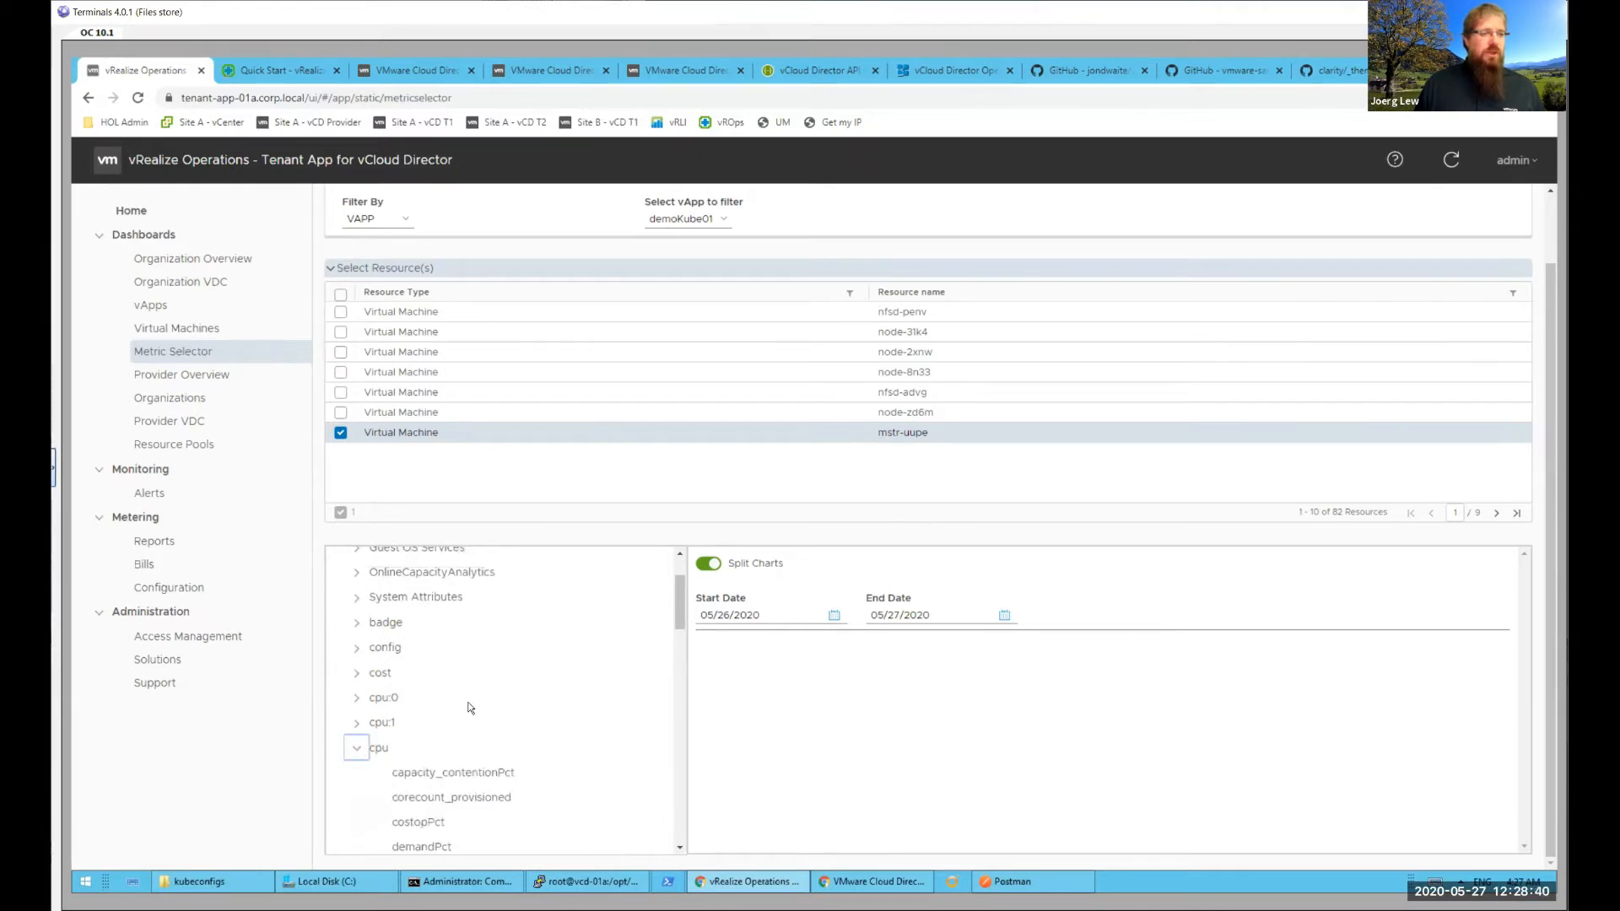
scroll(470, 707, down, 3)
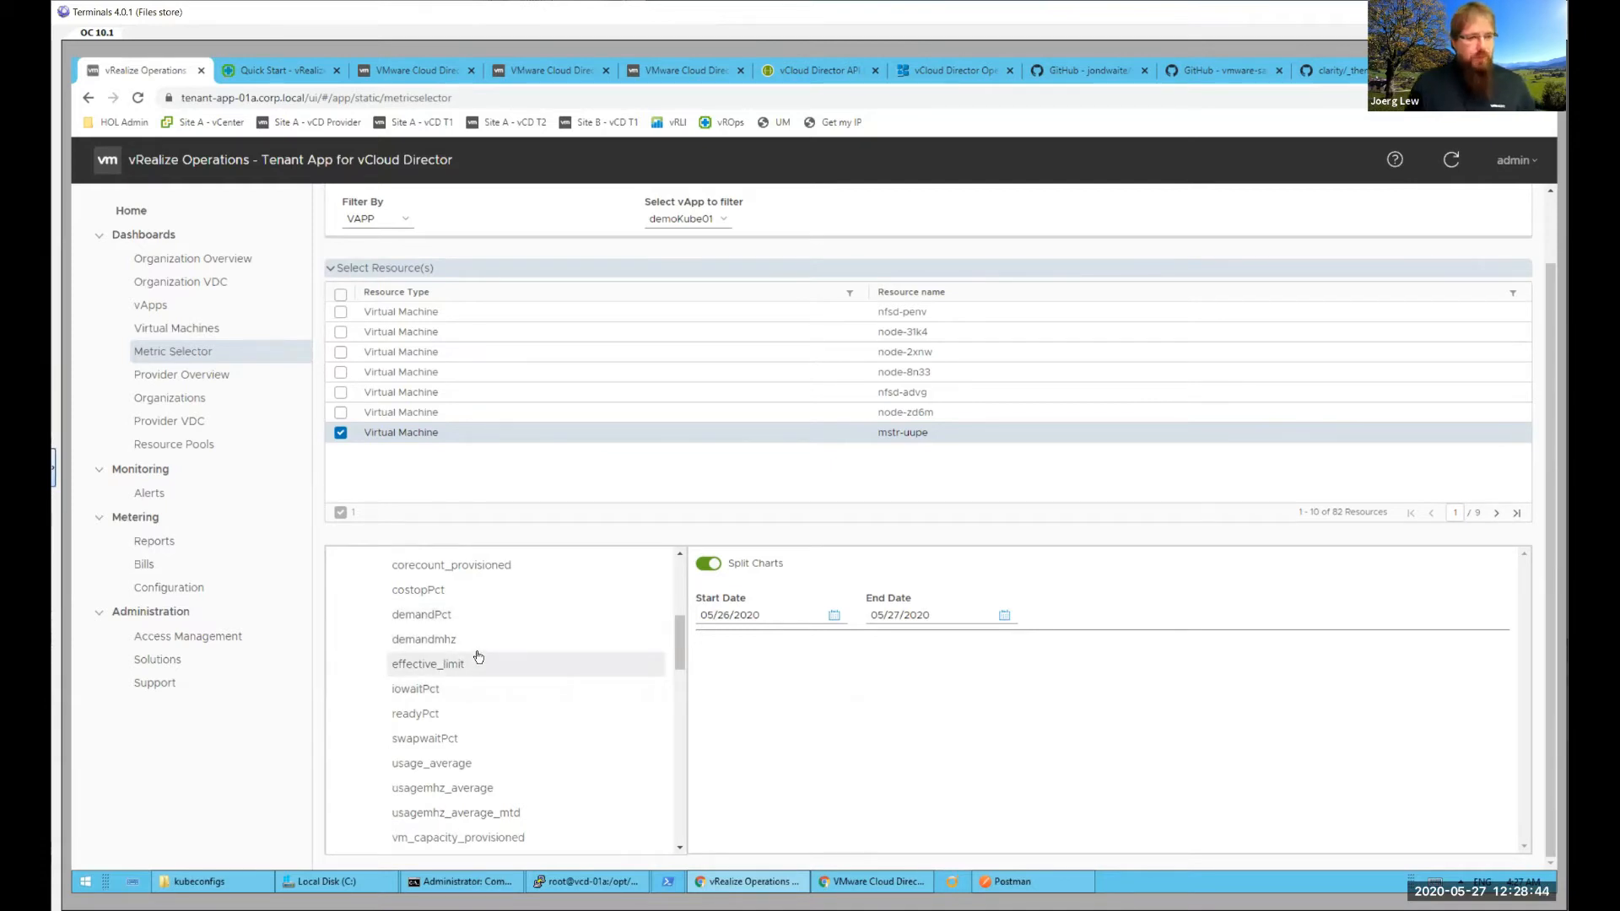
click(467, 620)
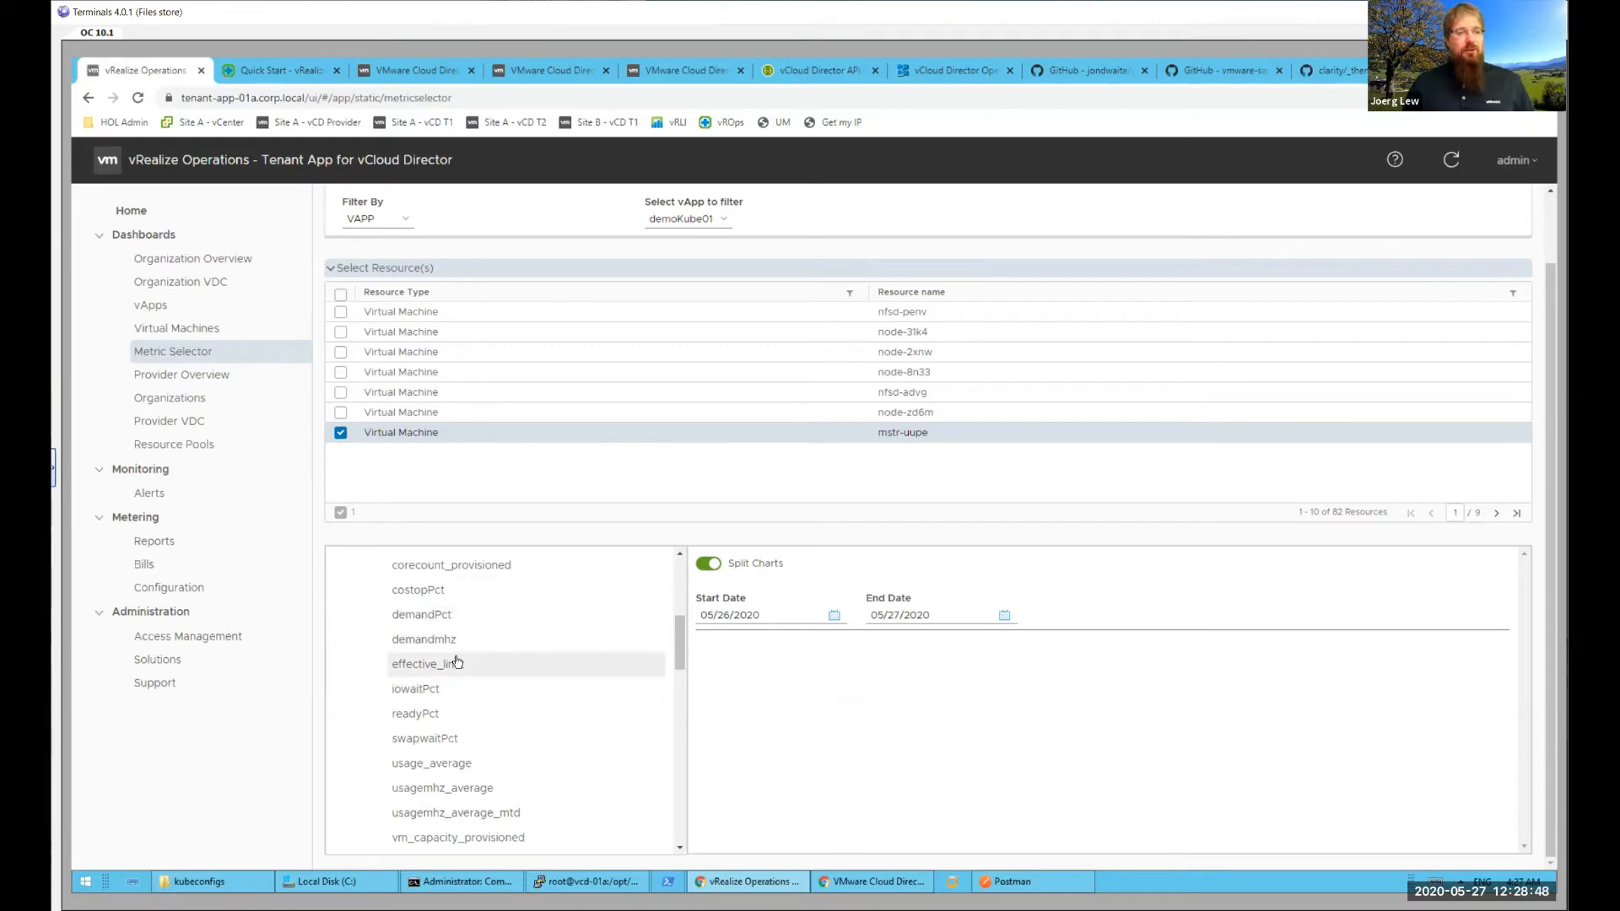
click(452, 764)
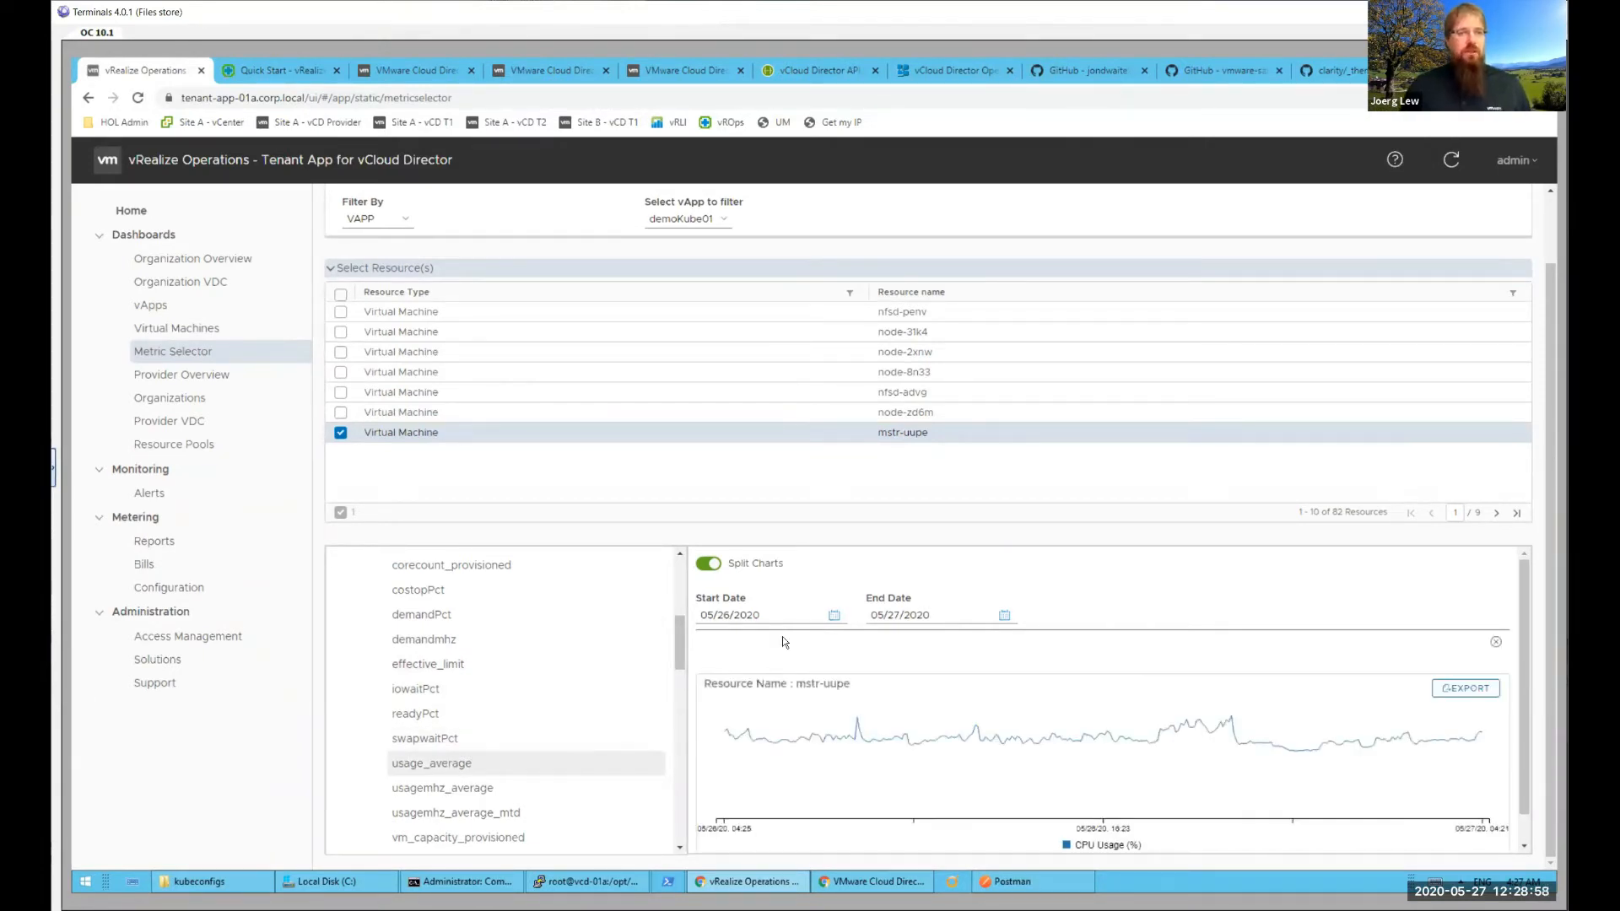
- Set the CPU usage chart's start date to 05/19/2020 and export its data
click(834, 618)
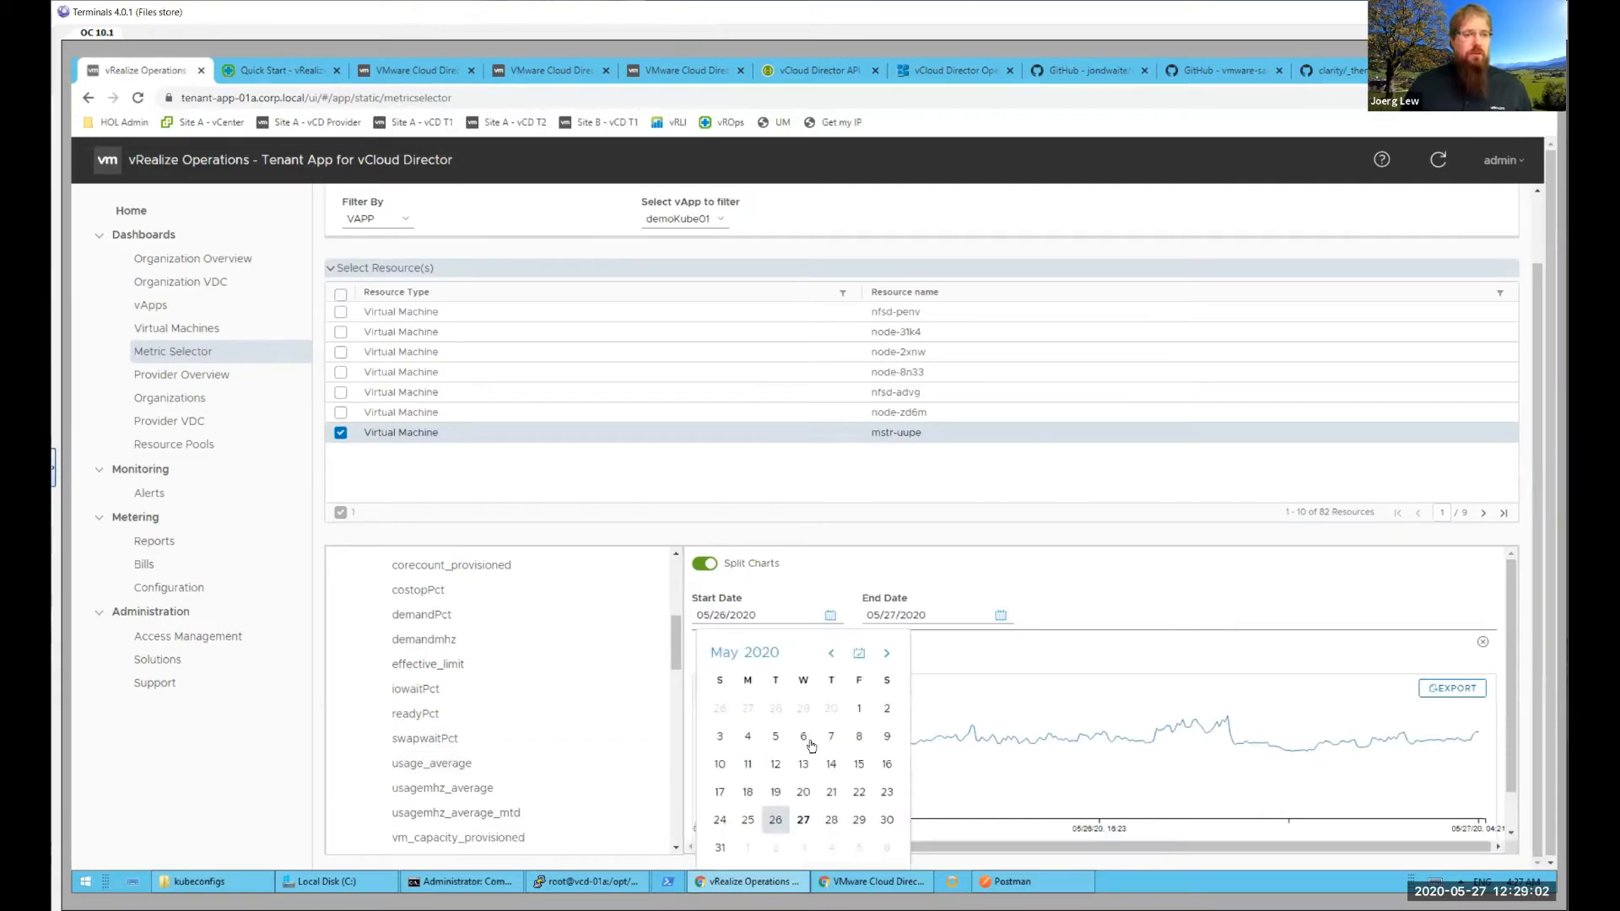
click(776, 793)
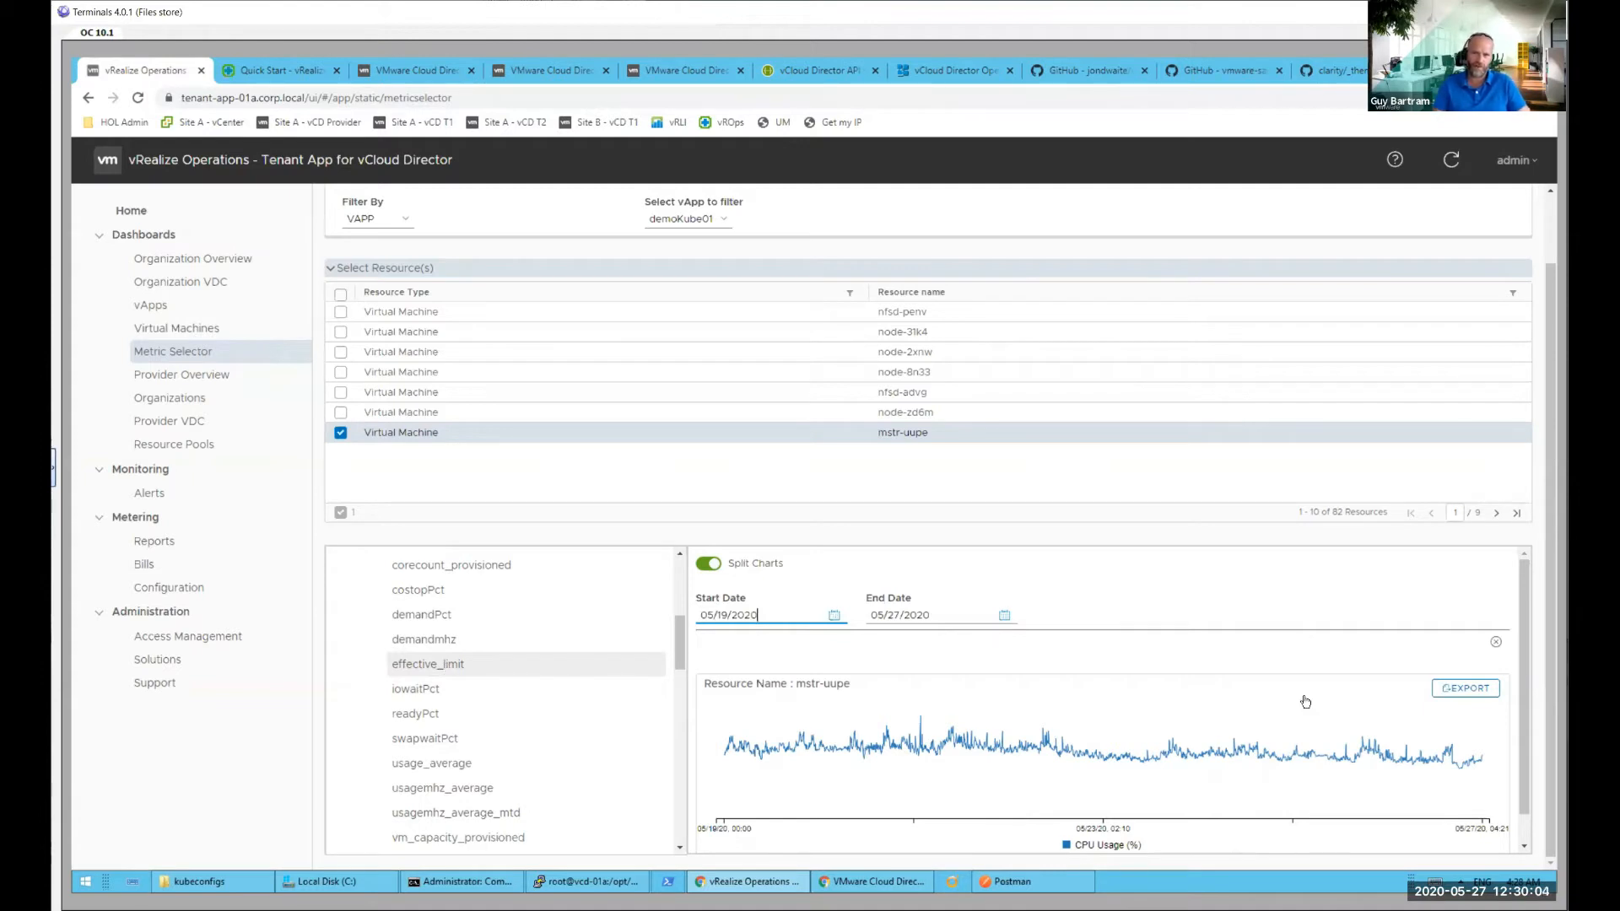
click(1454, 692)
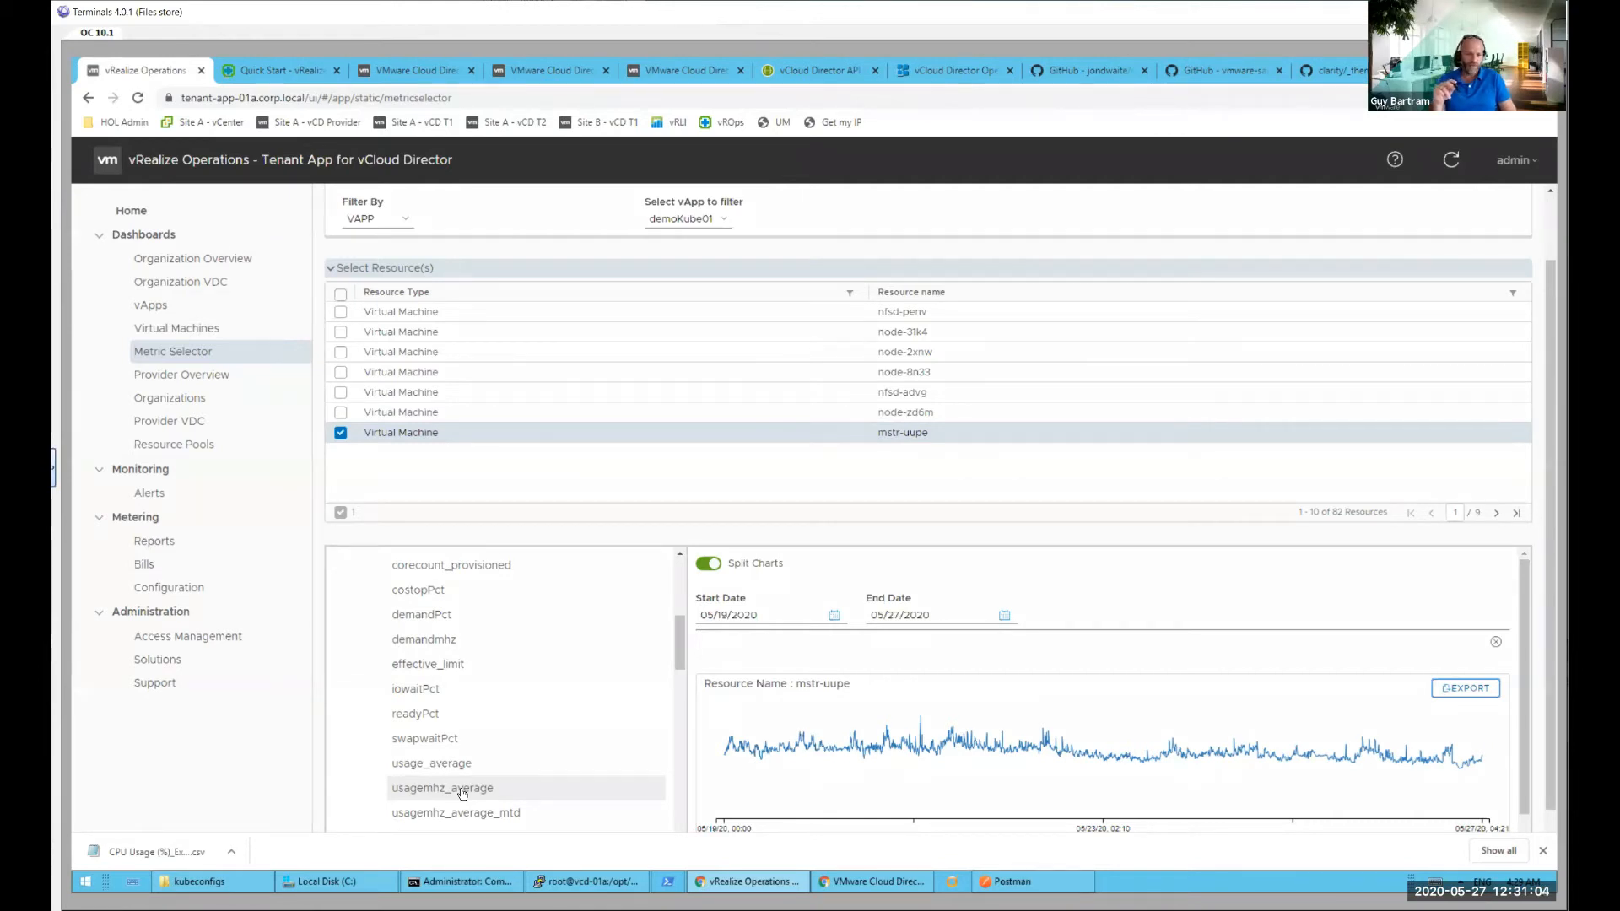
click(1544, 852)
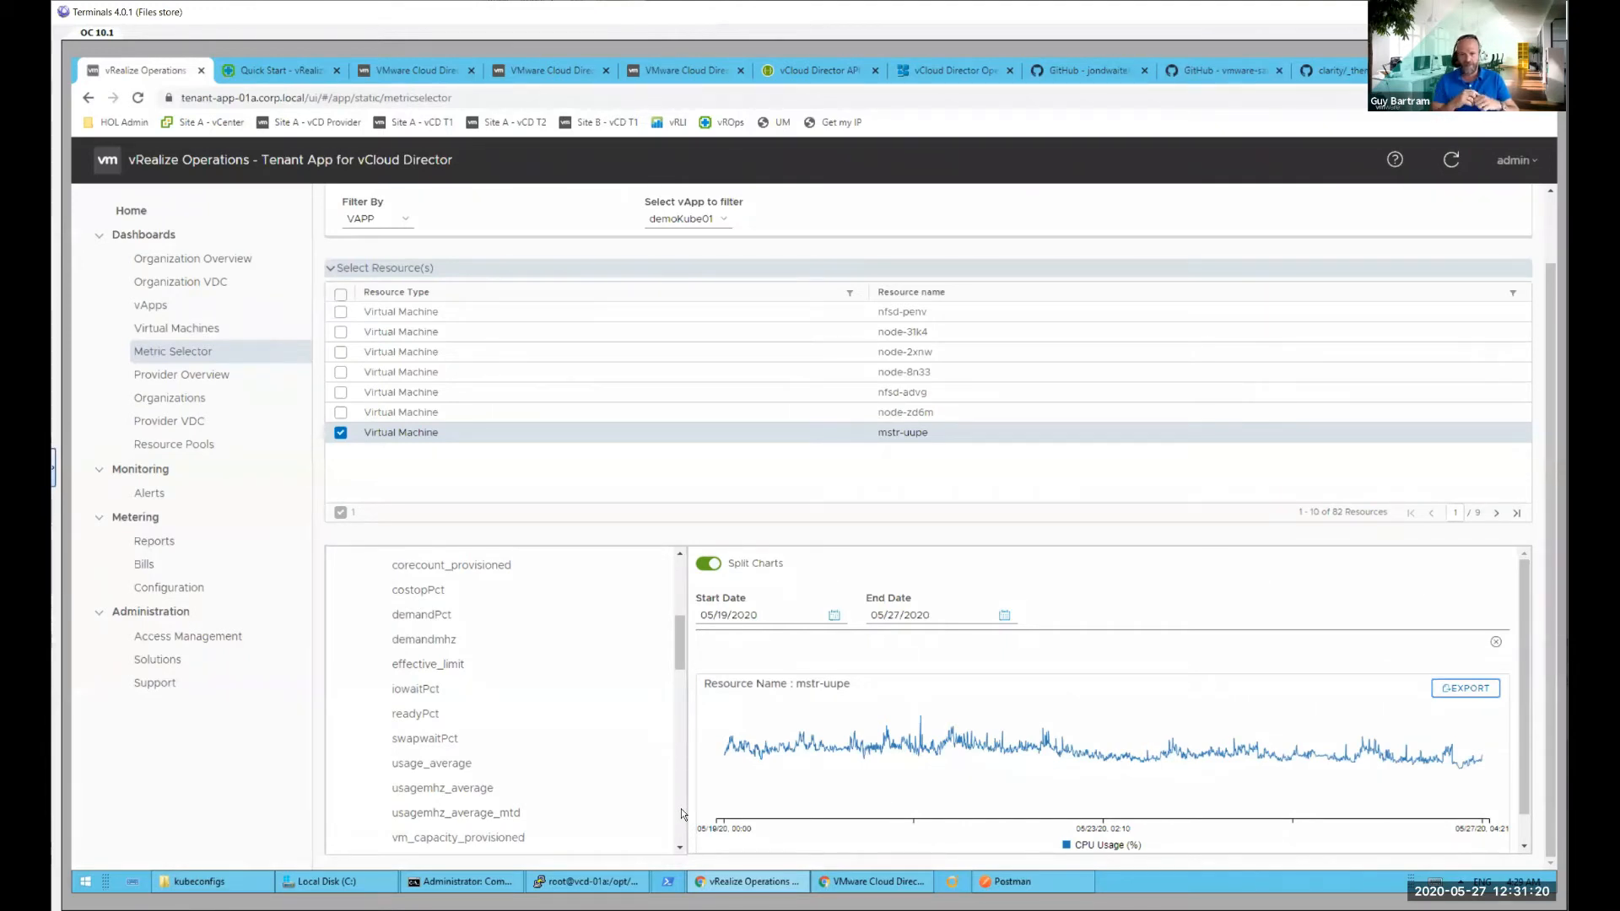
- Show the tenant metric settings in Access Management for the Virtual Machine resource type and expand All Metrics
click(176, 639)
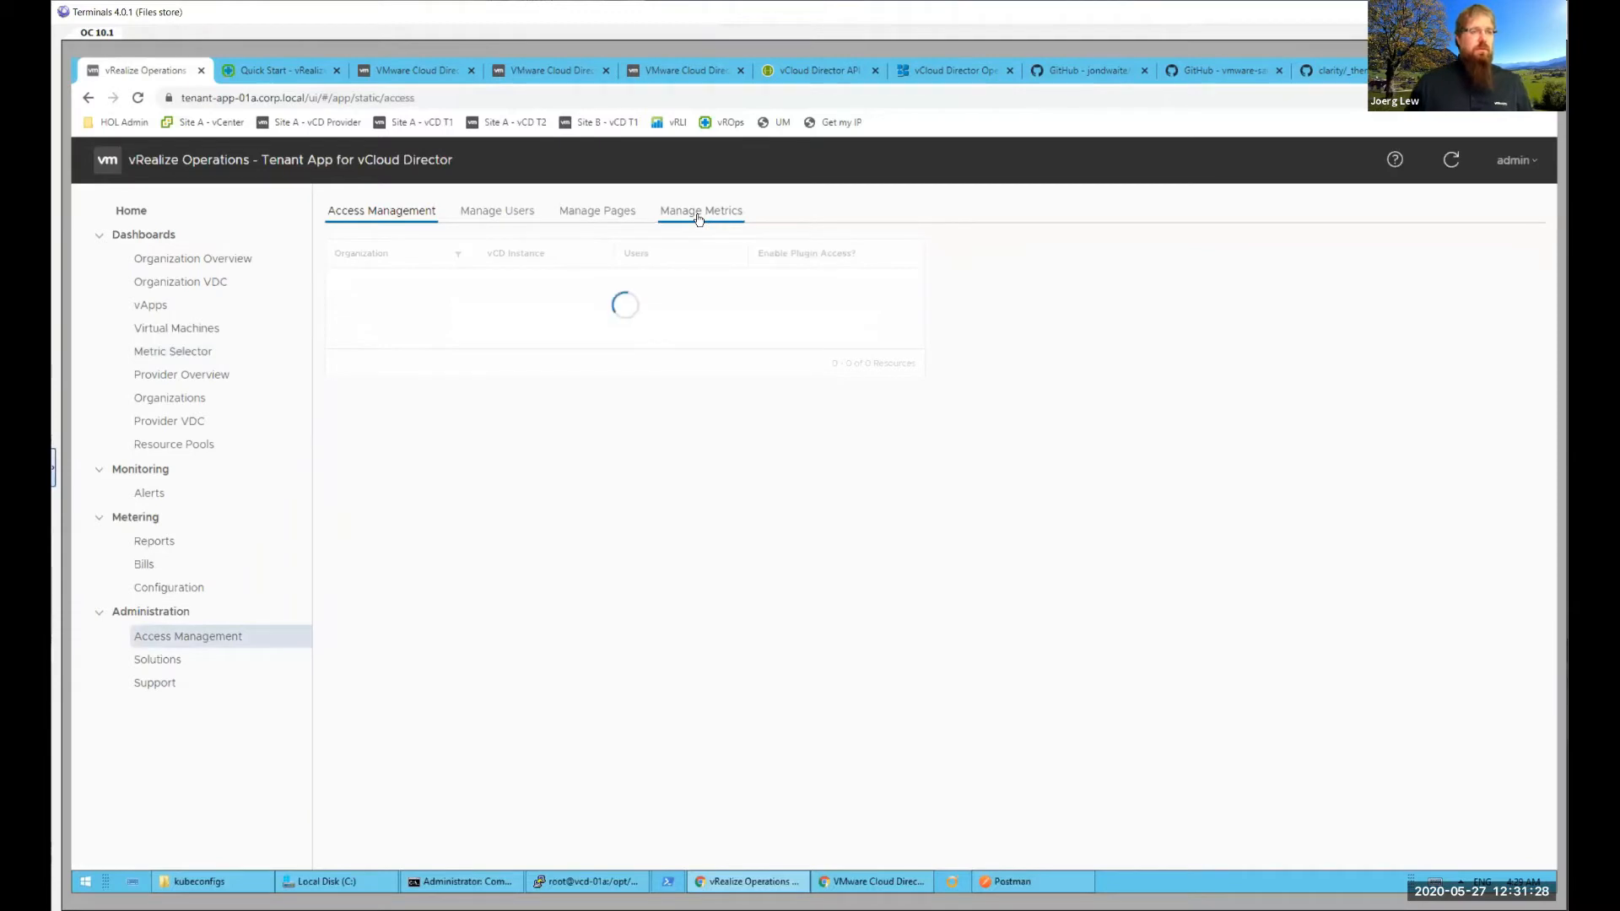
click(698, 218)
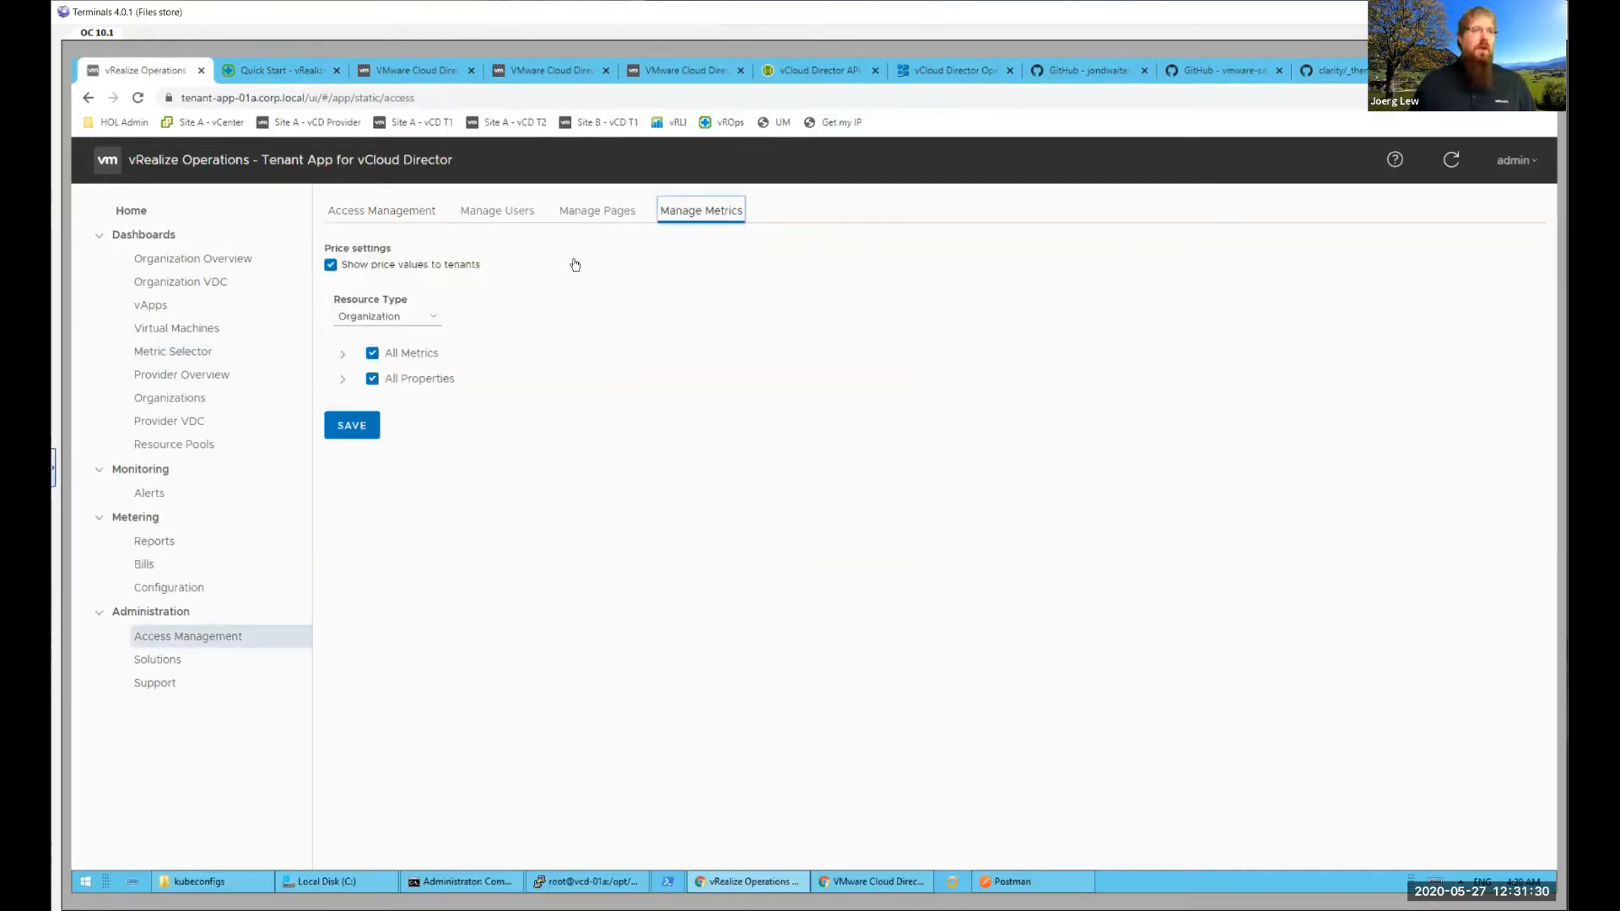
click(379, 321)
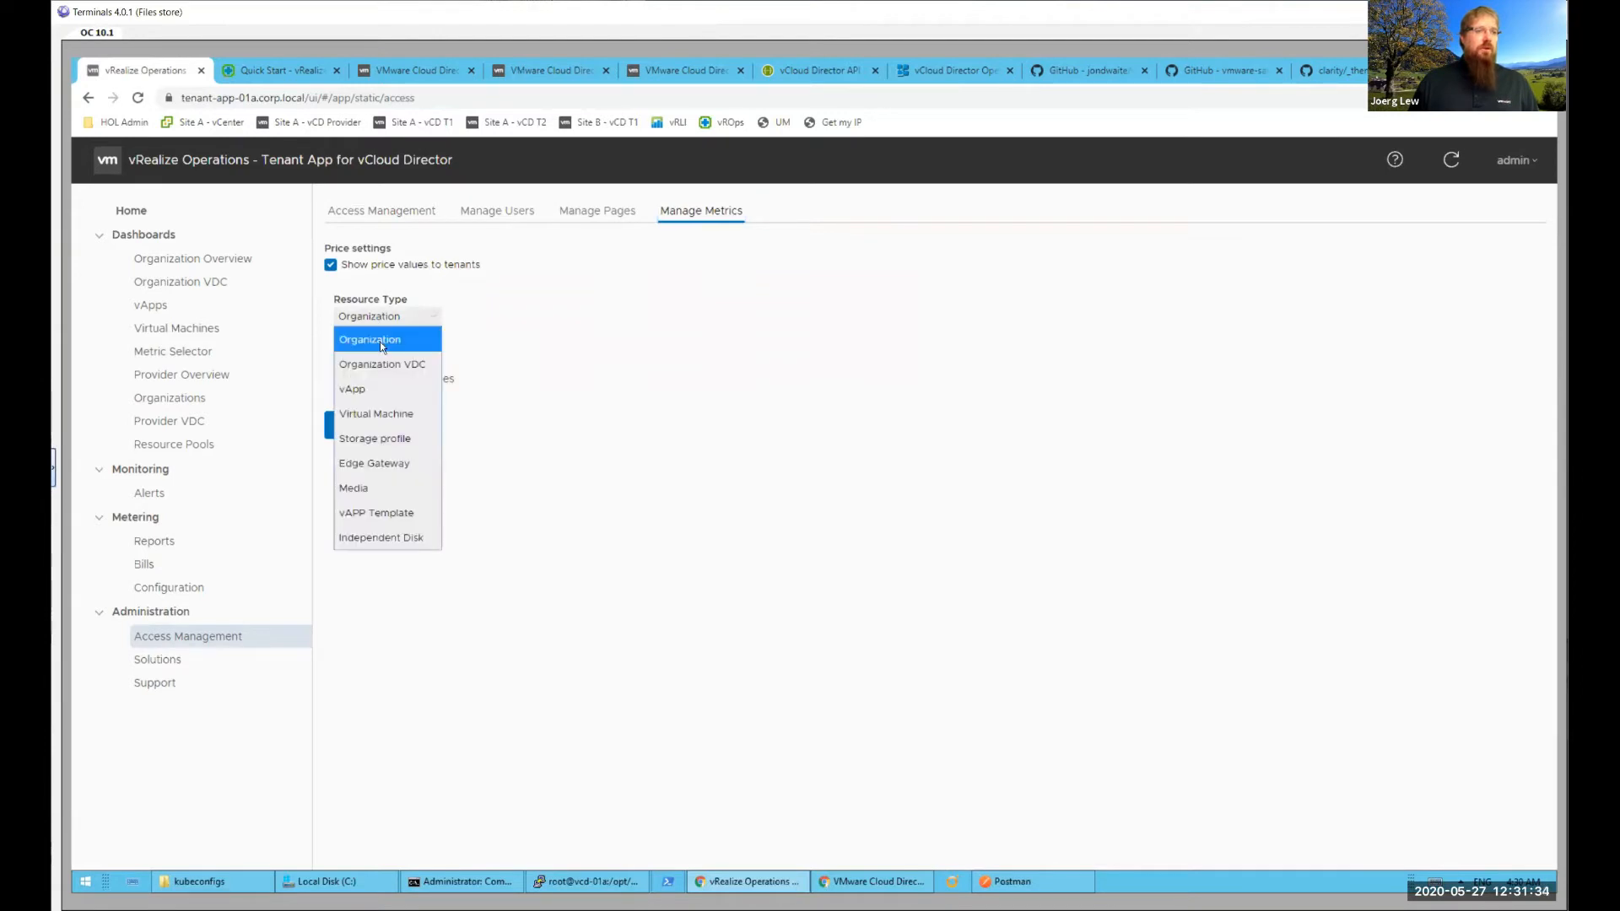
click(368, 414)
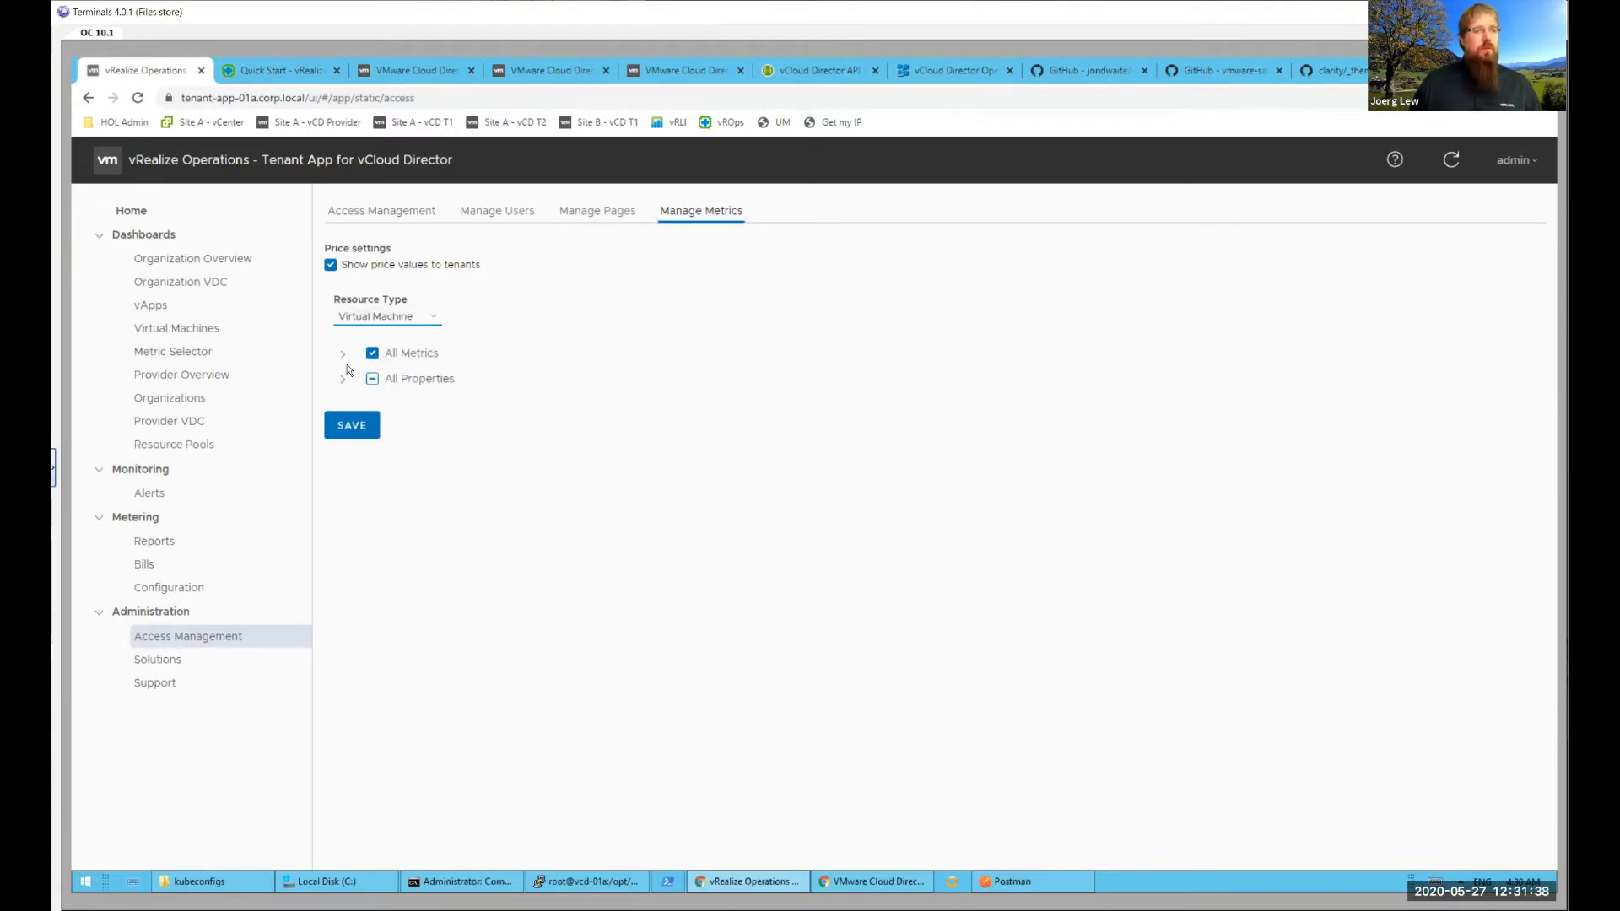
click(341, 356)
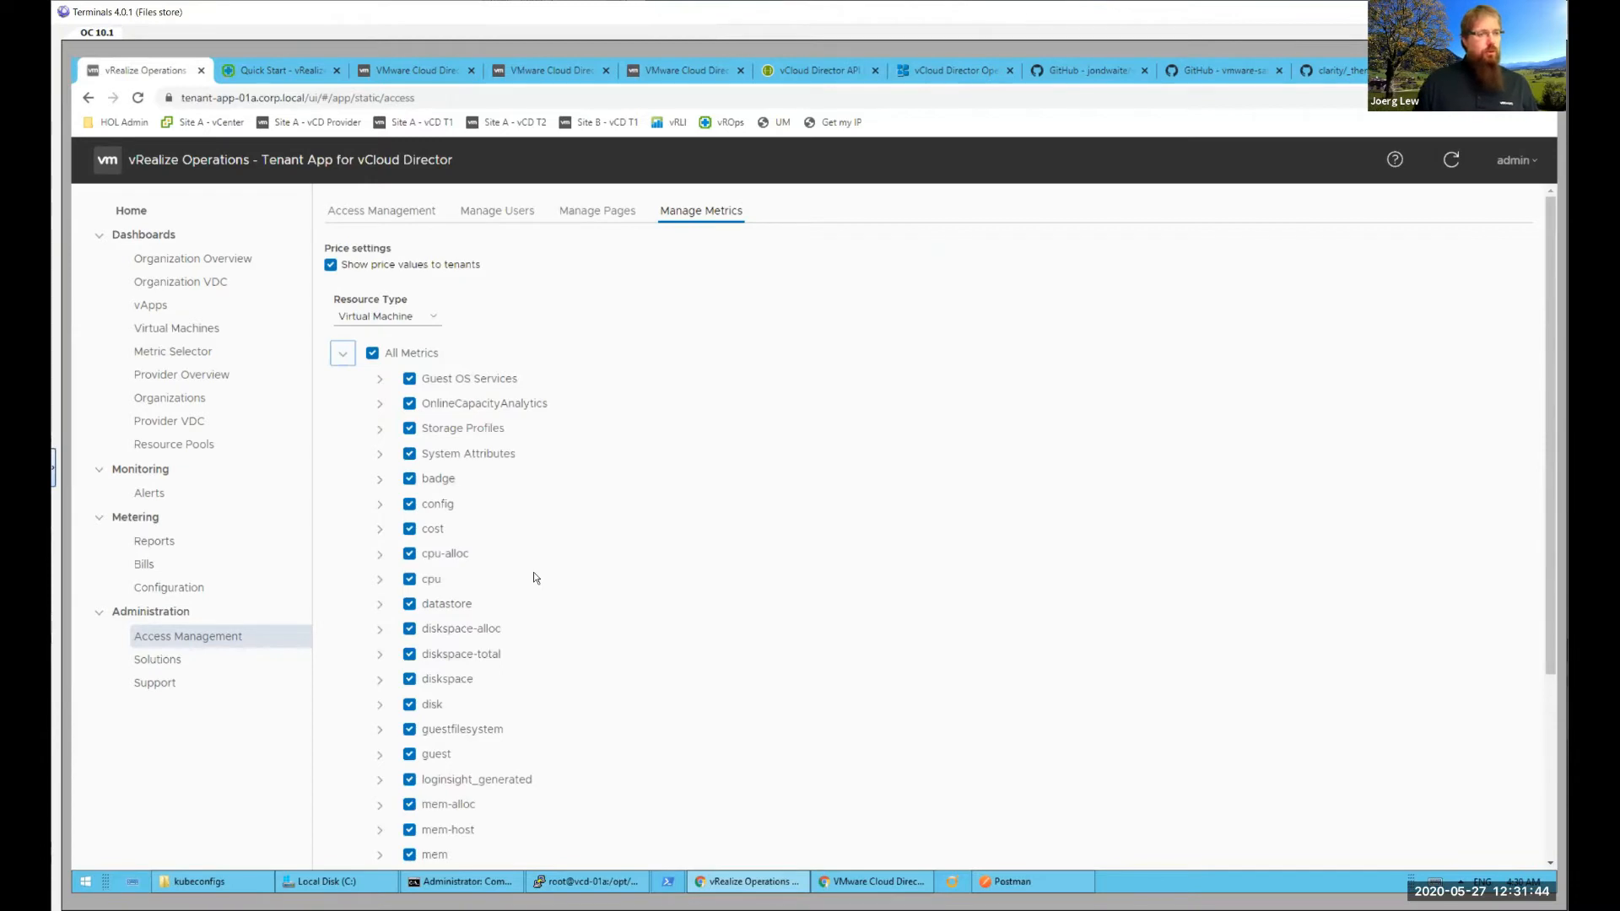
- Examine the metric groups for virtual machines and the individual cpu metrics, including readyPct, that can be exposed to tenants
scroll(534, 578, down, 2)
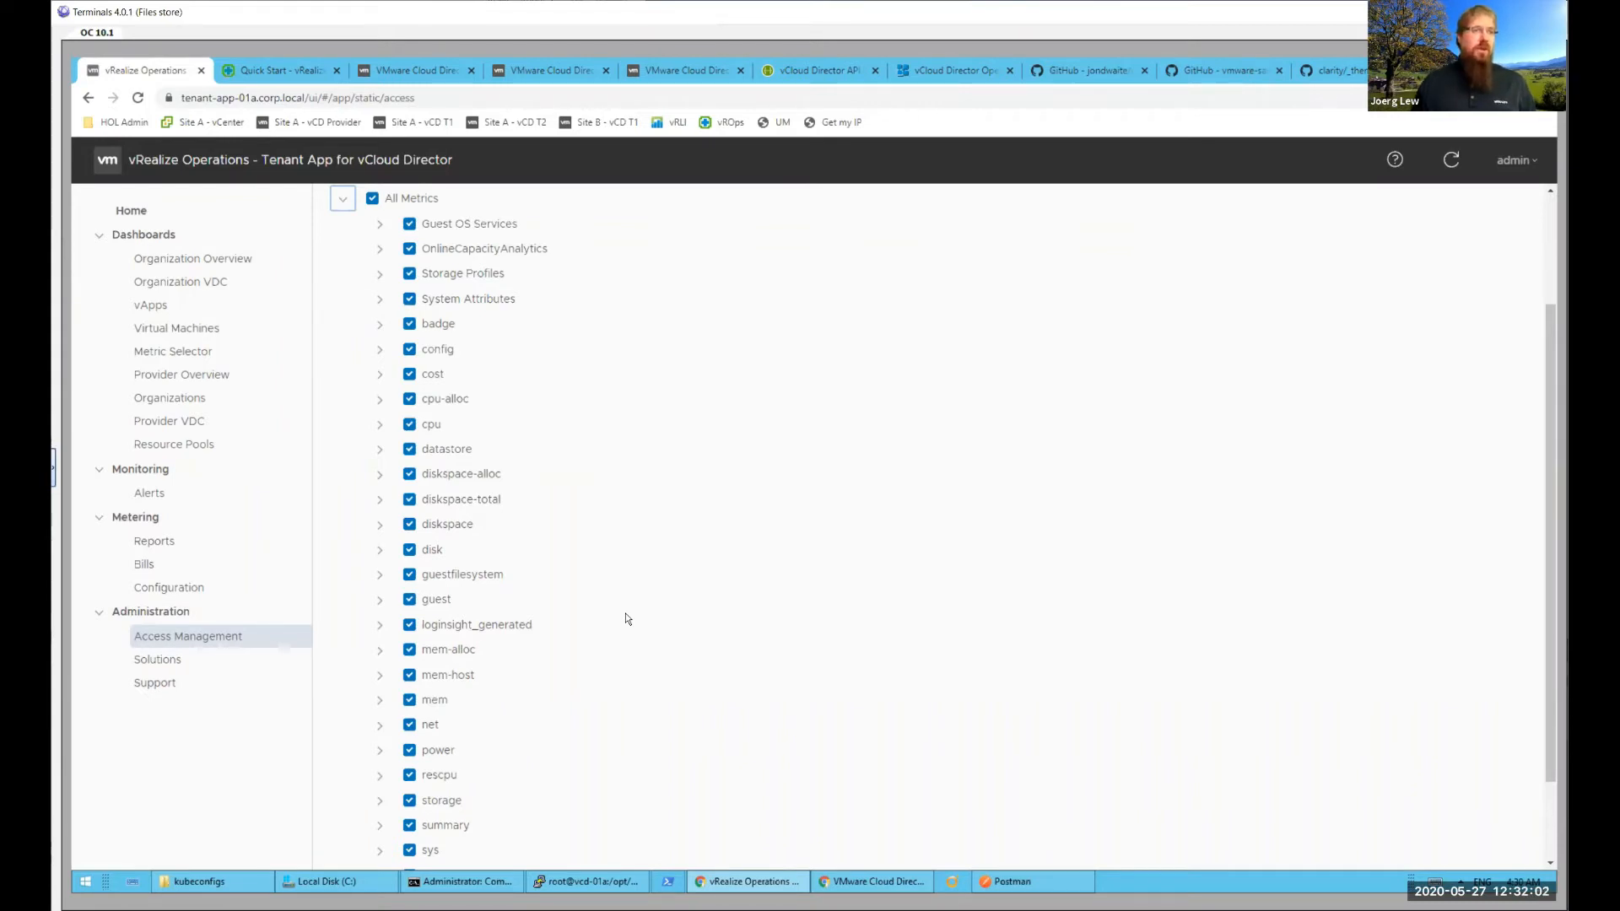
click(380, 423)
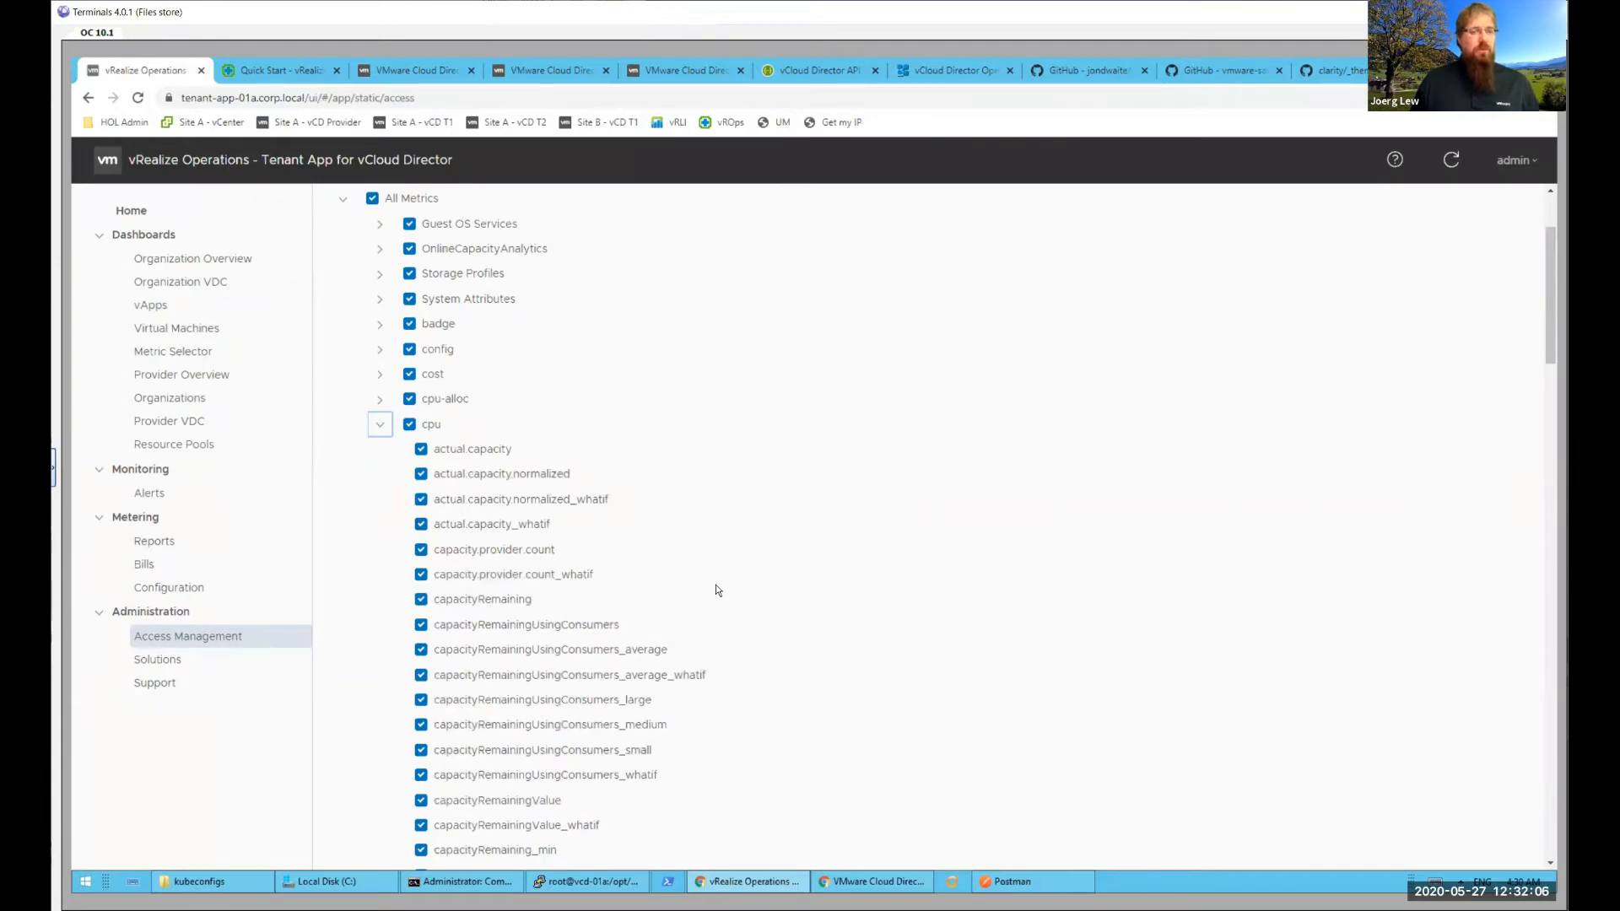
scroll(715, 590, down, 3)
scroll(717, 591, down, 3)
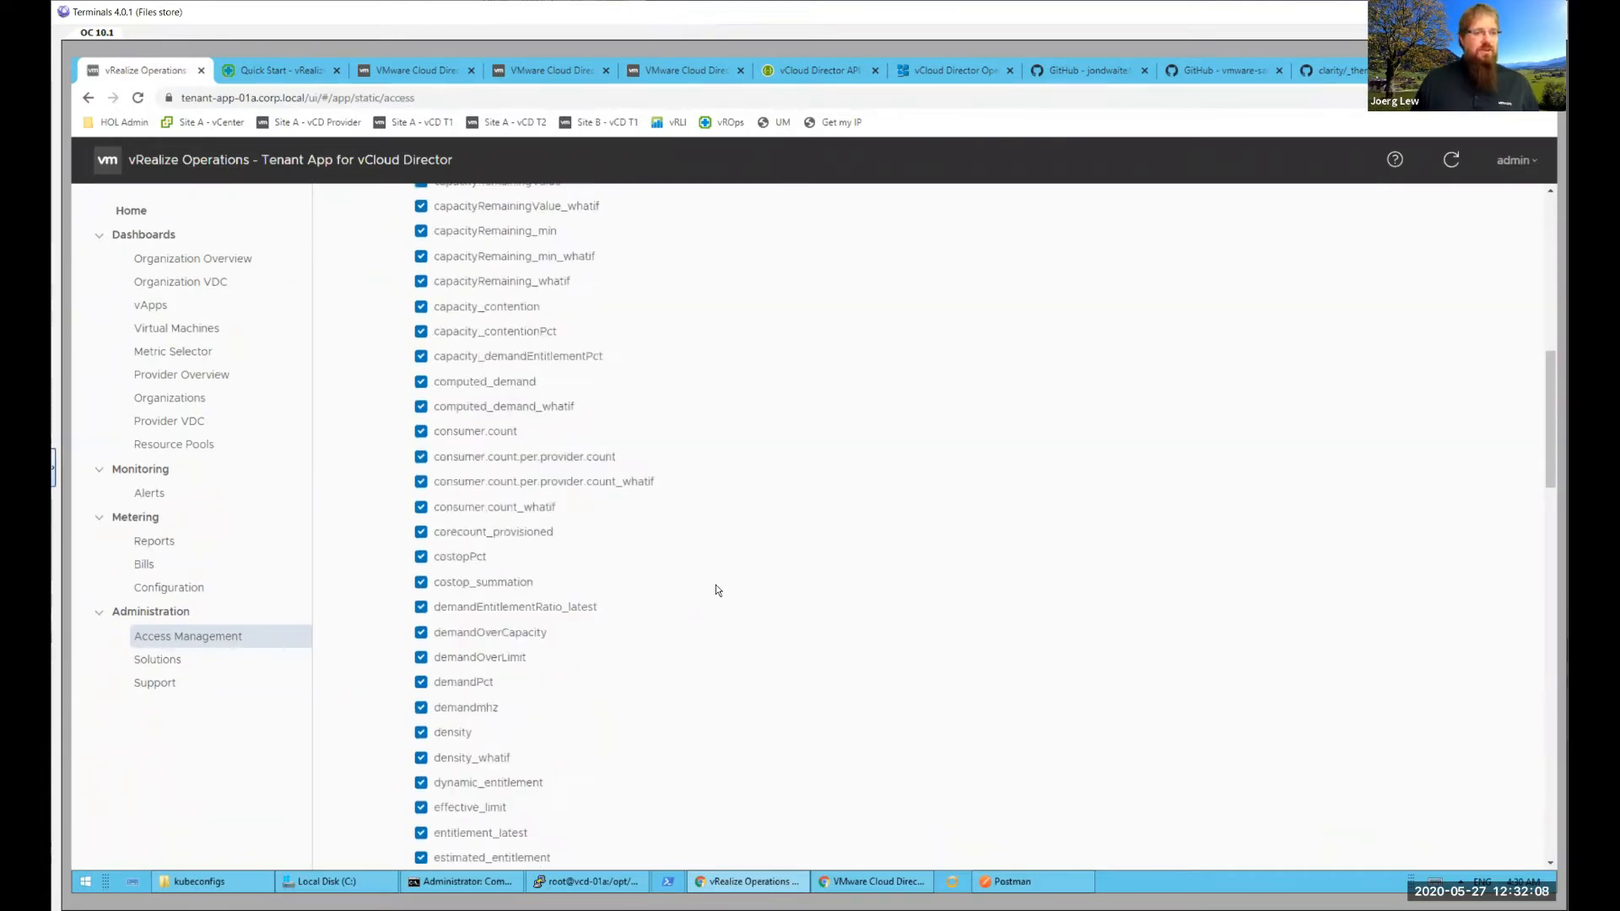
scroll(716, 591, down, 5)
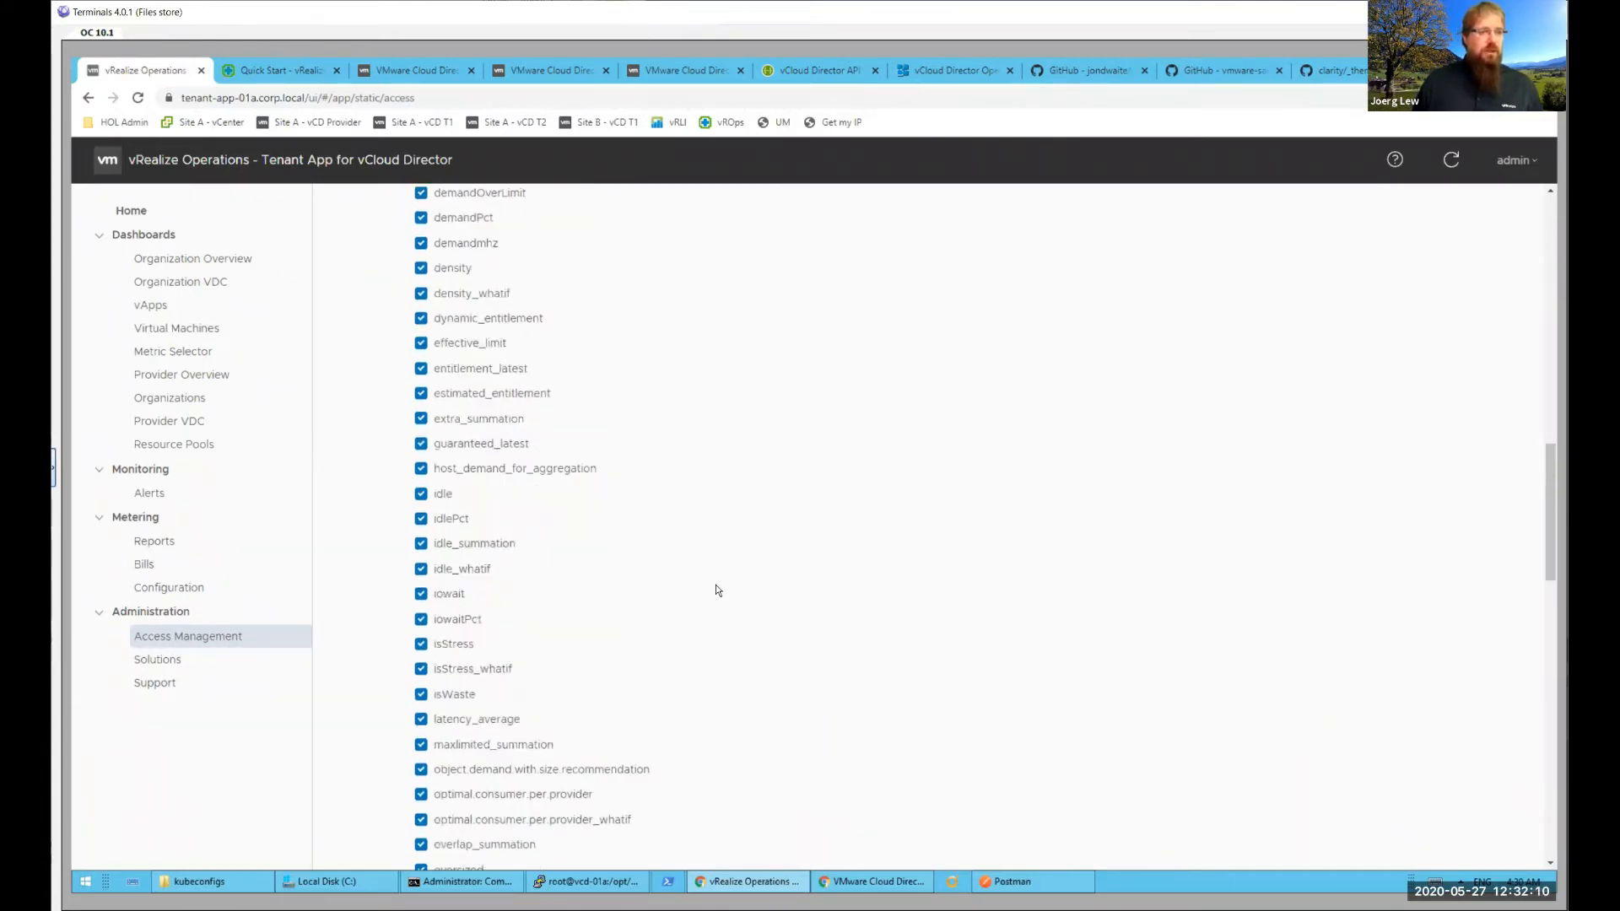
scroll(716, 591, down, 3)
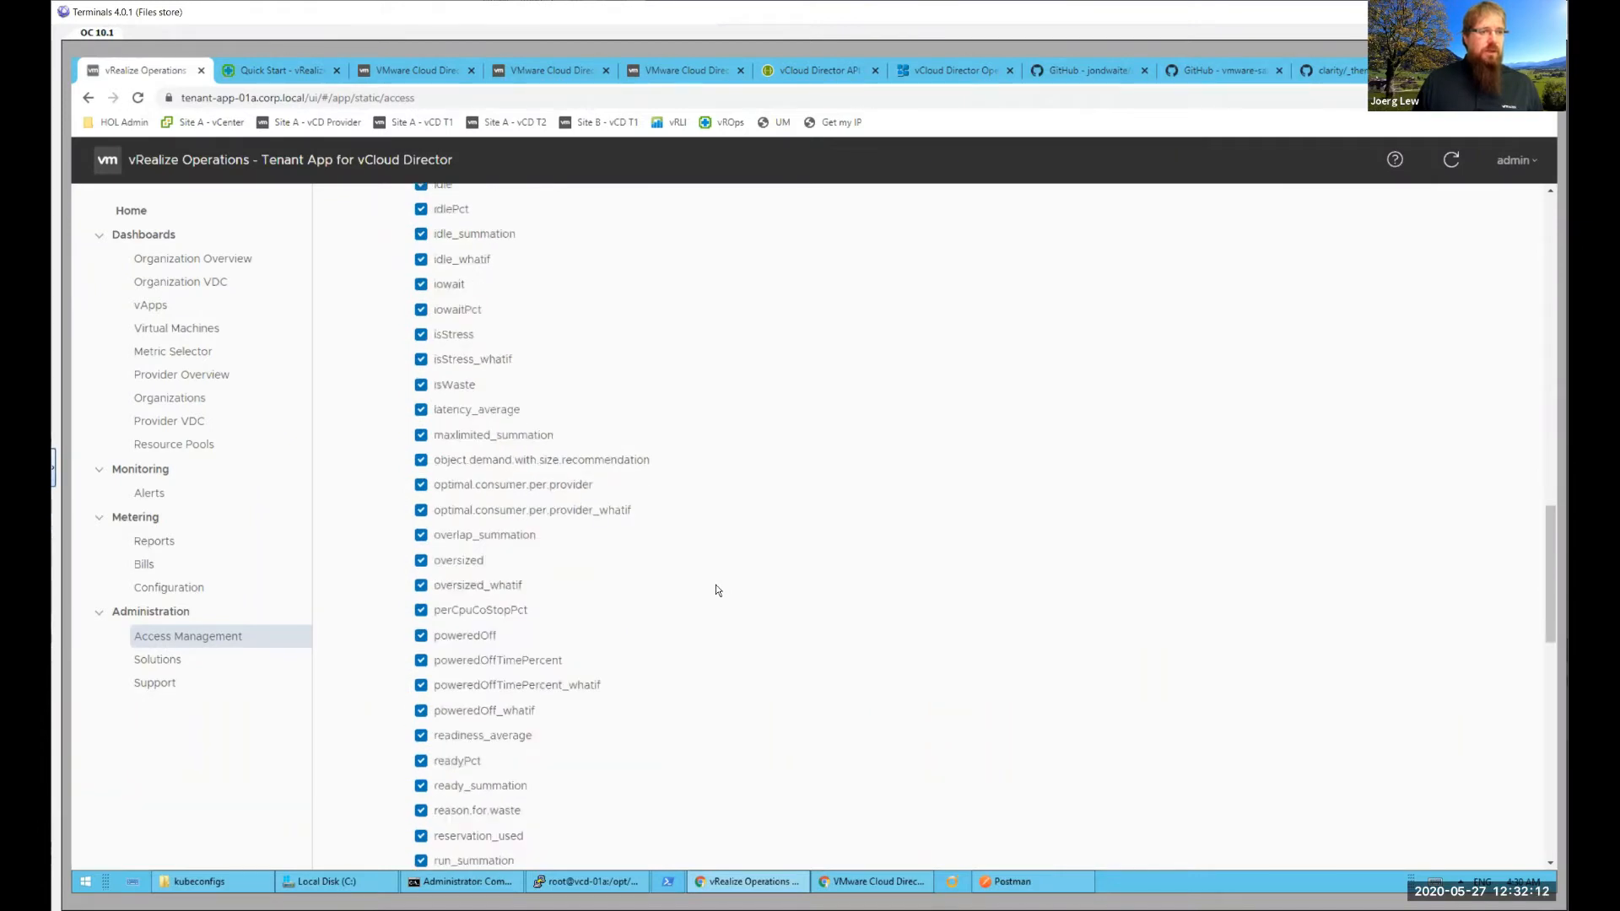
scroll(717, 590, down, 2)
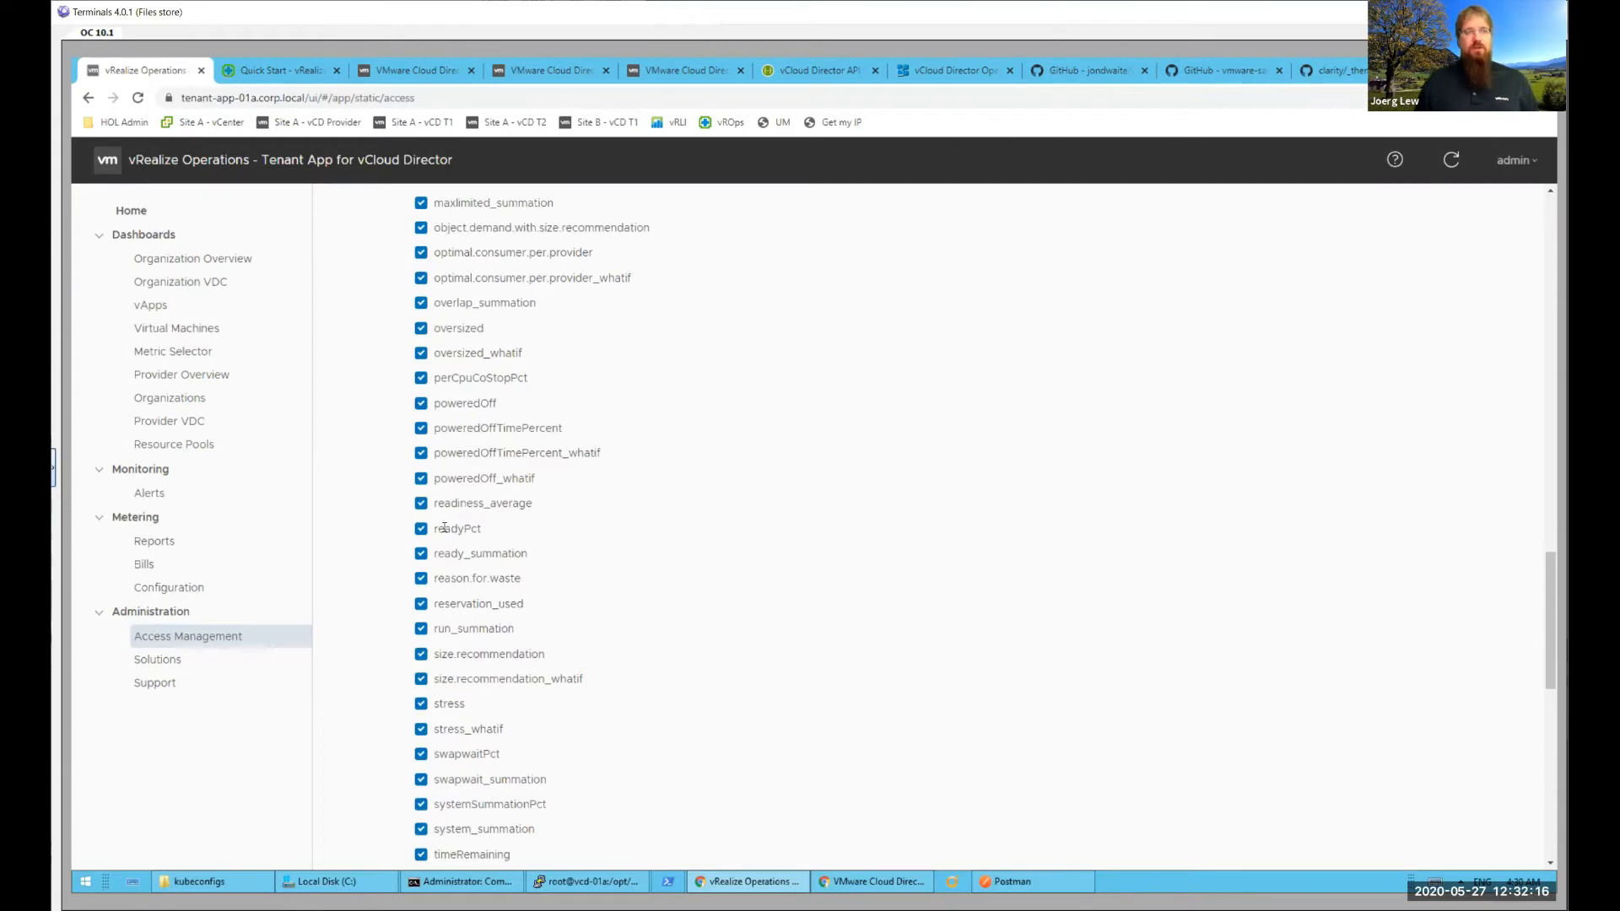
drag(439, 528, 490, 534)
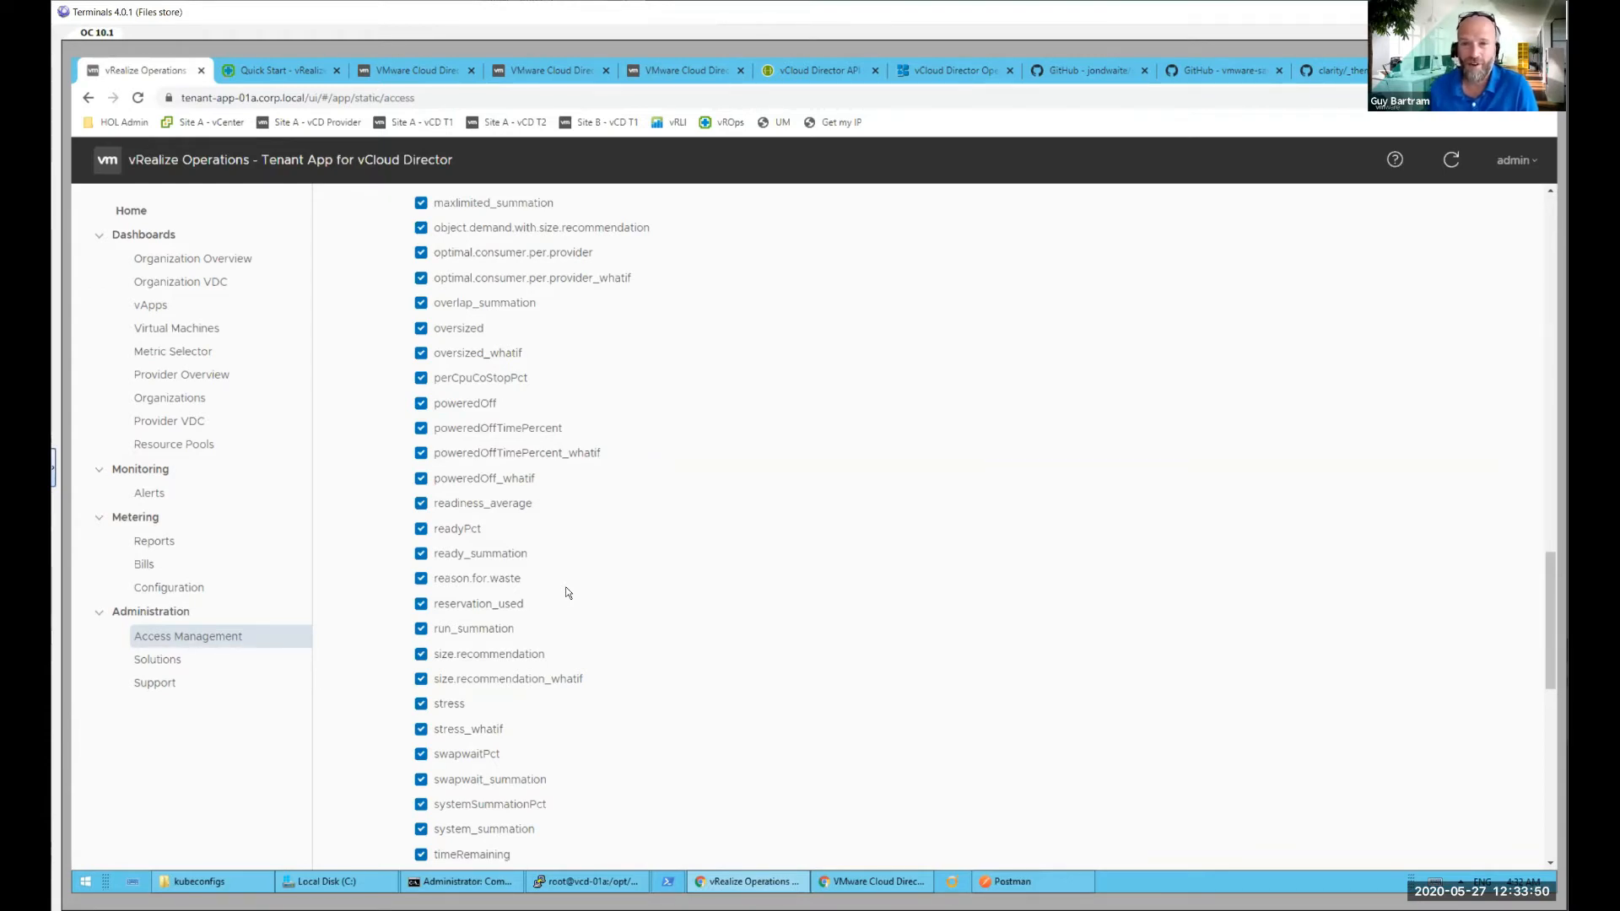
scroll(566, 592, up, 5)
scroll(567, 592, up, 6)
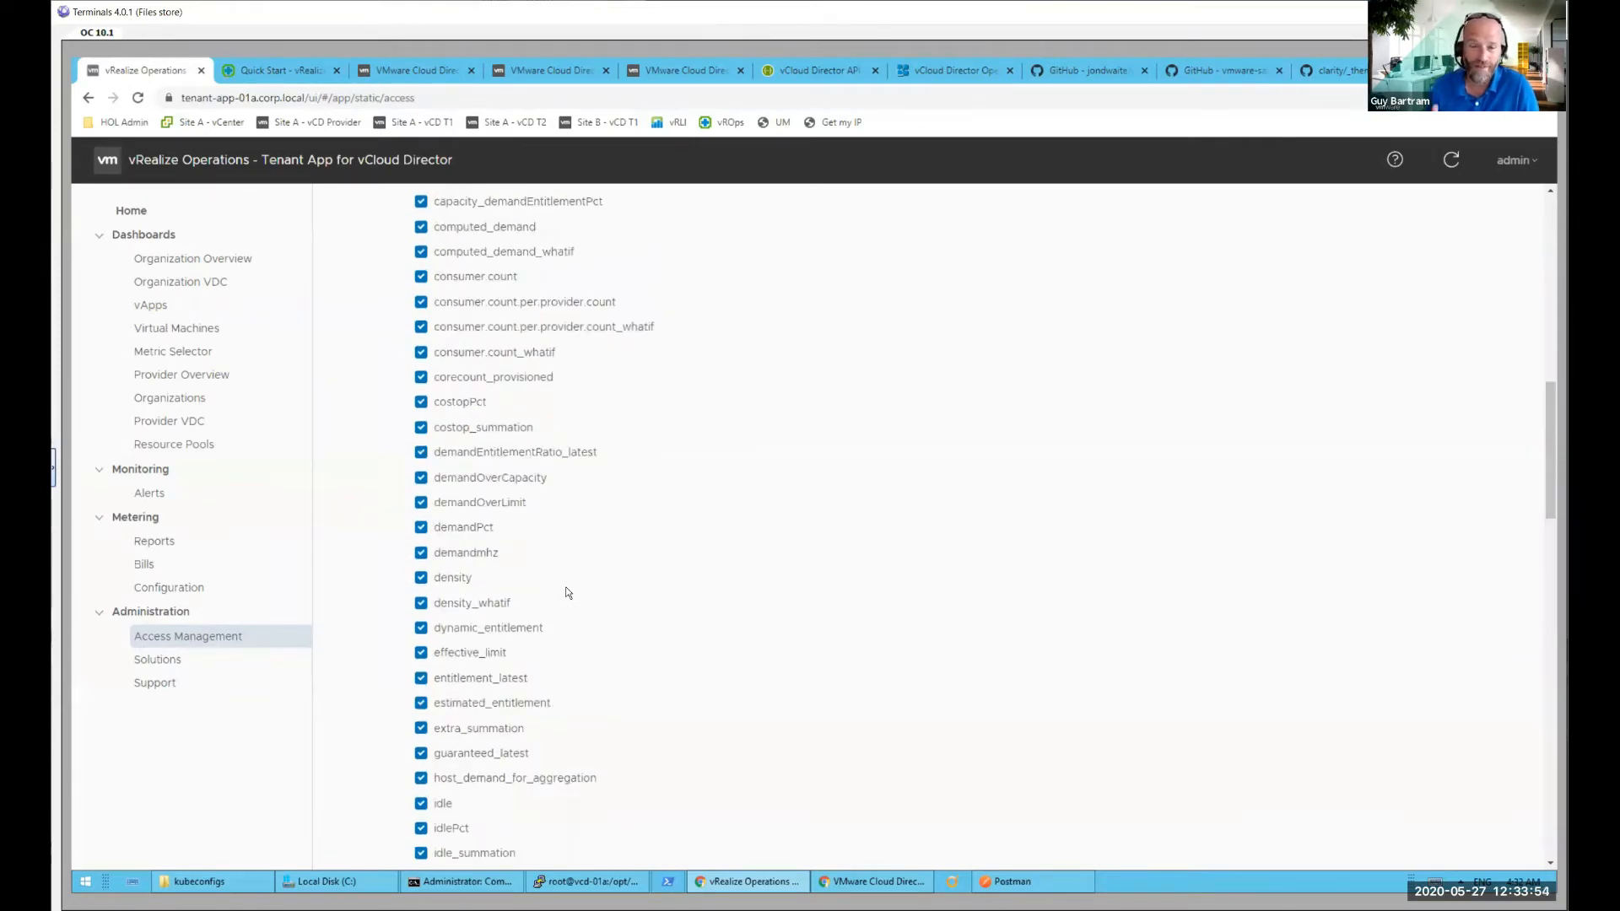
scroll(565, 592, up, 8)
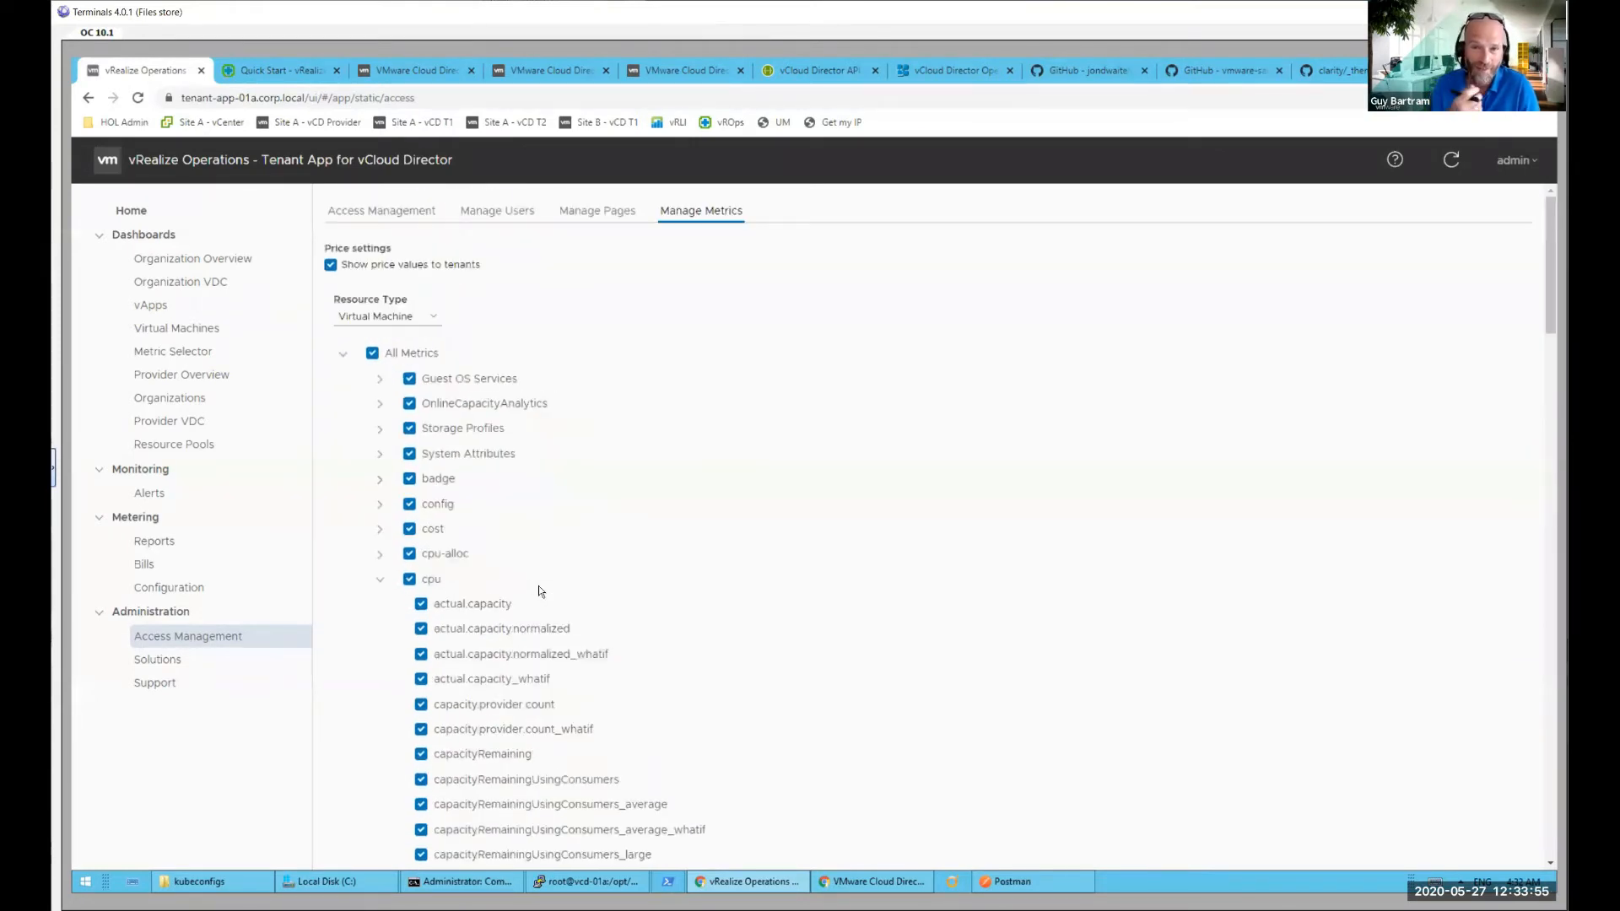
click(382, 580)
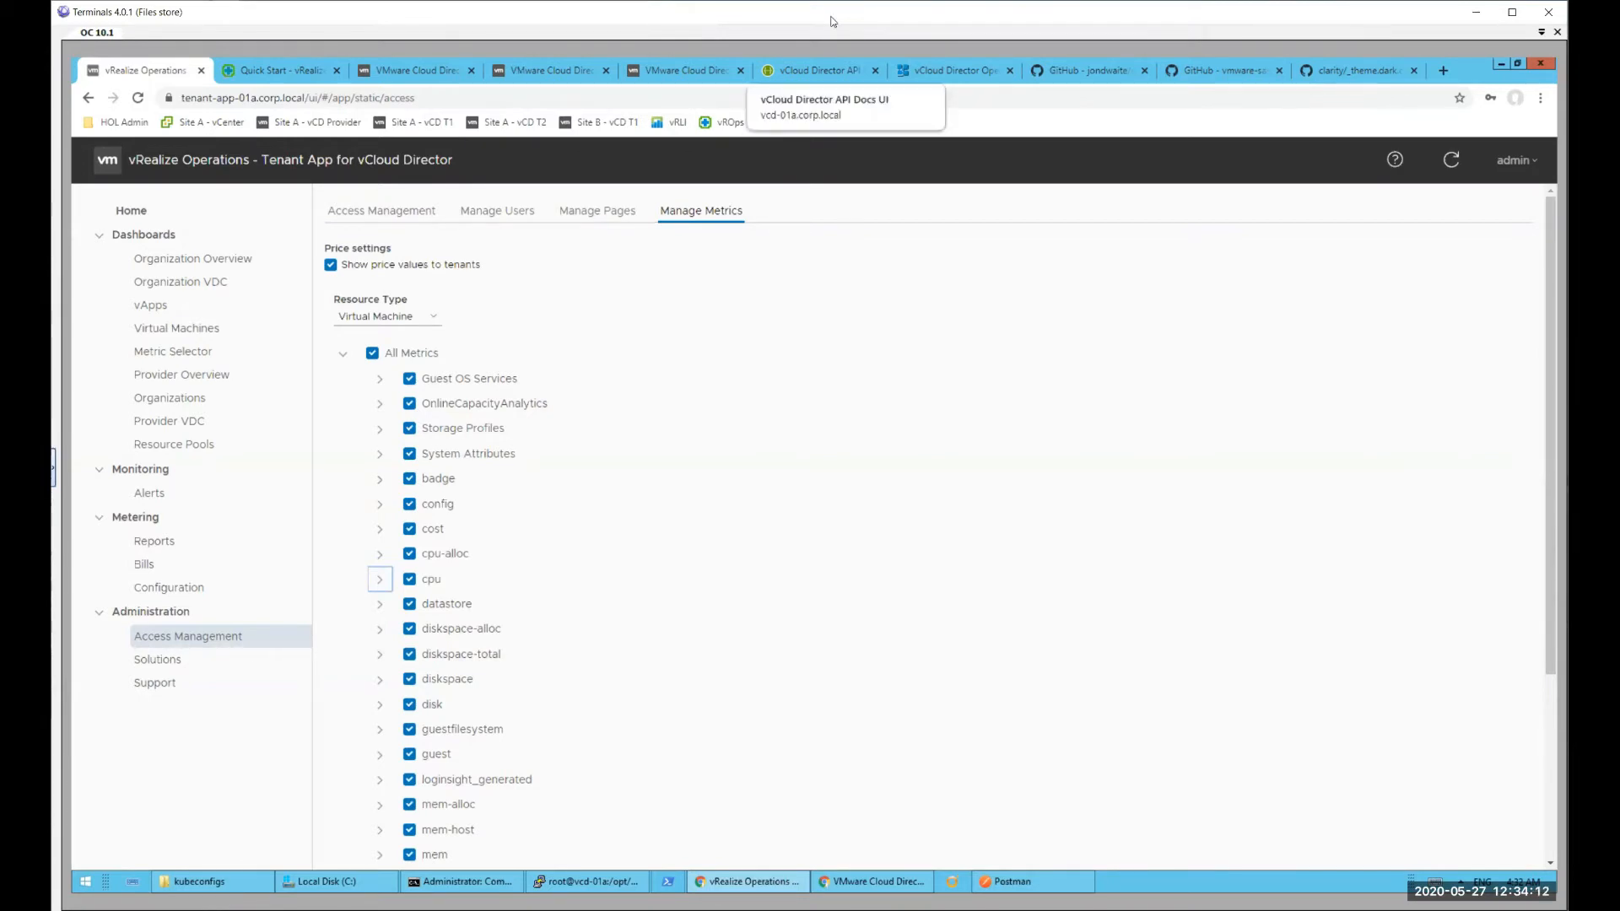
- Deselect all virtual machine metrics and enable only the health metric in the badge group, without saving
click(372, 355)
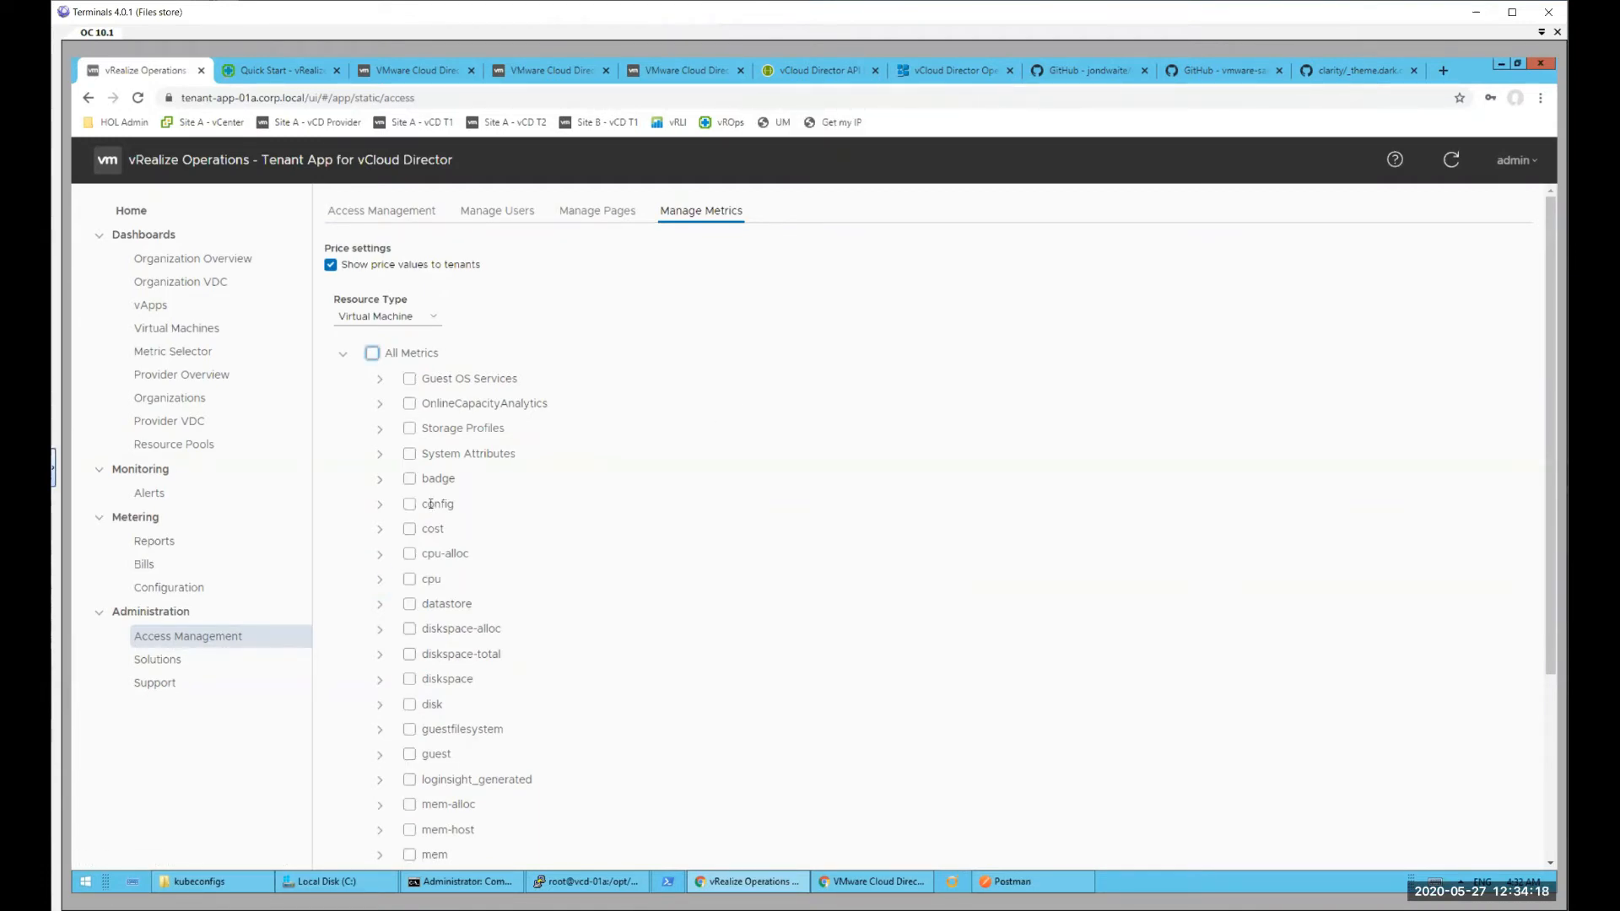
click(380, 480)
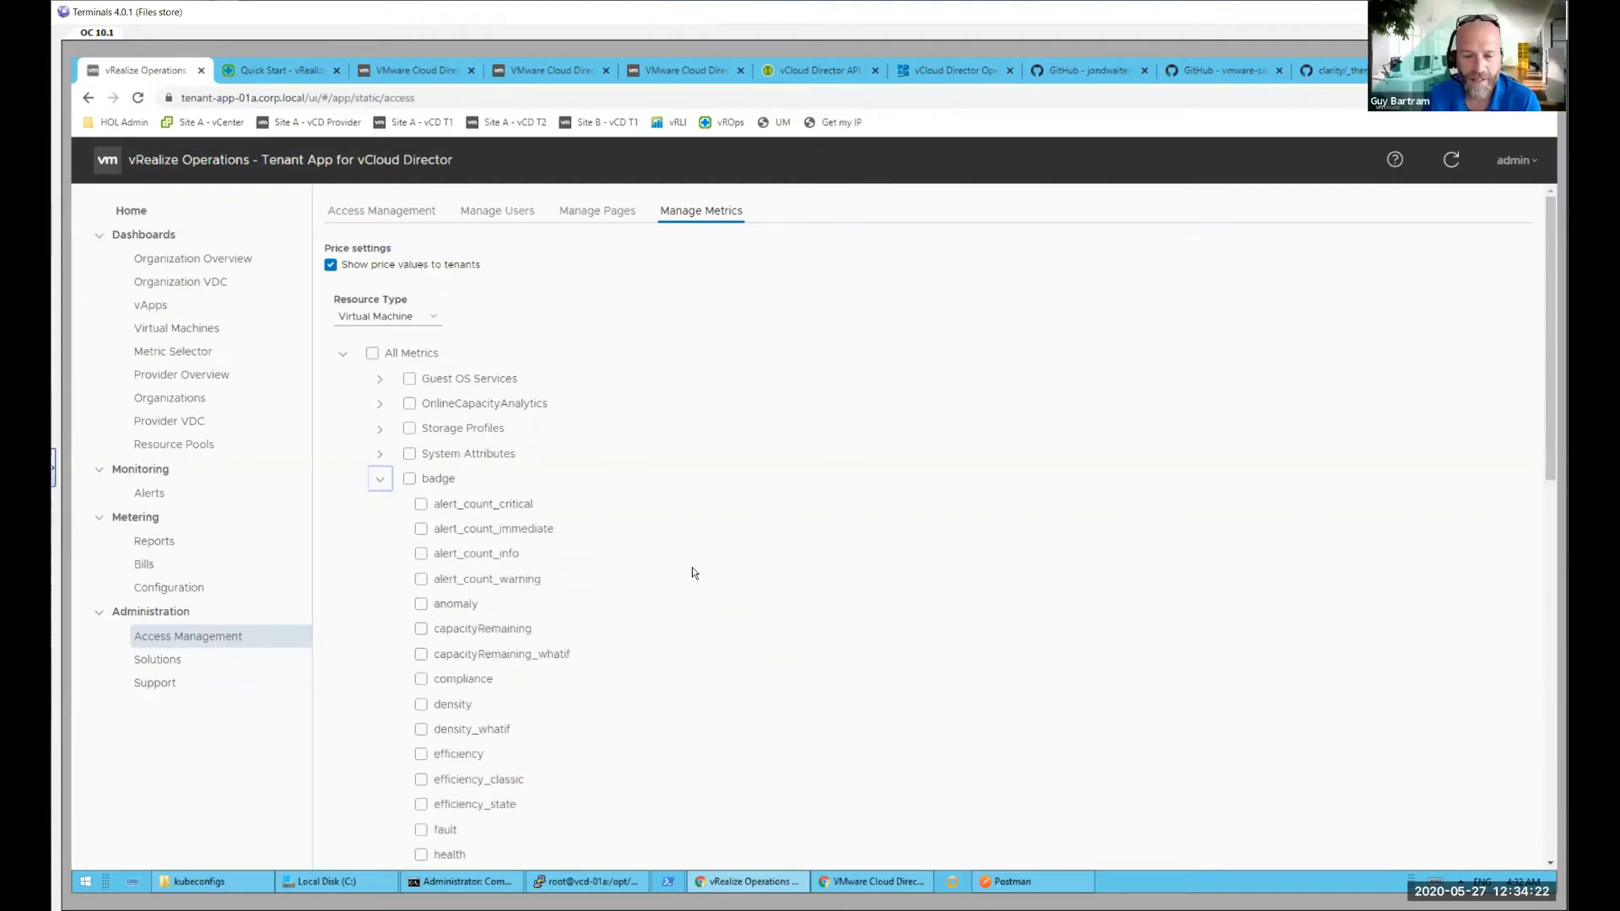
scroll(692, 567, down, 1)
click(419, 783)
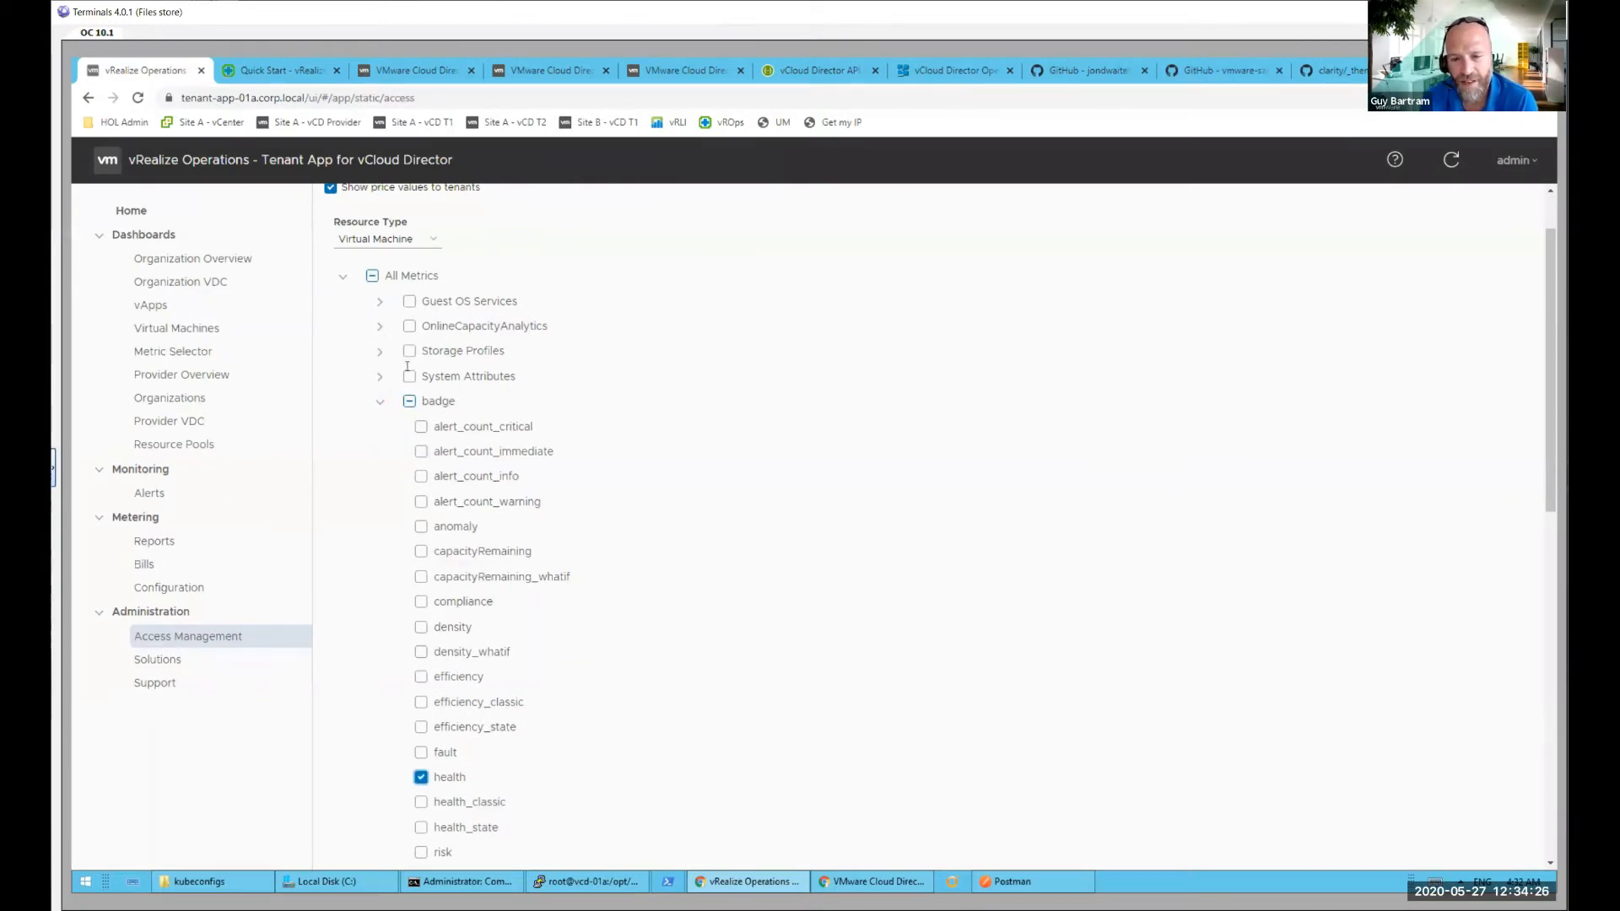
click(381, 404)
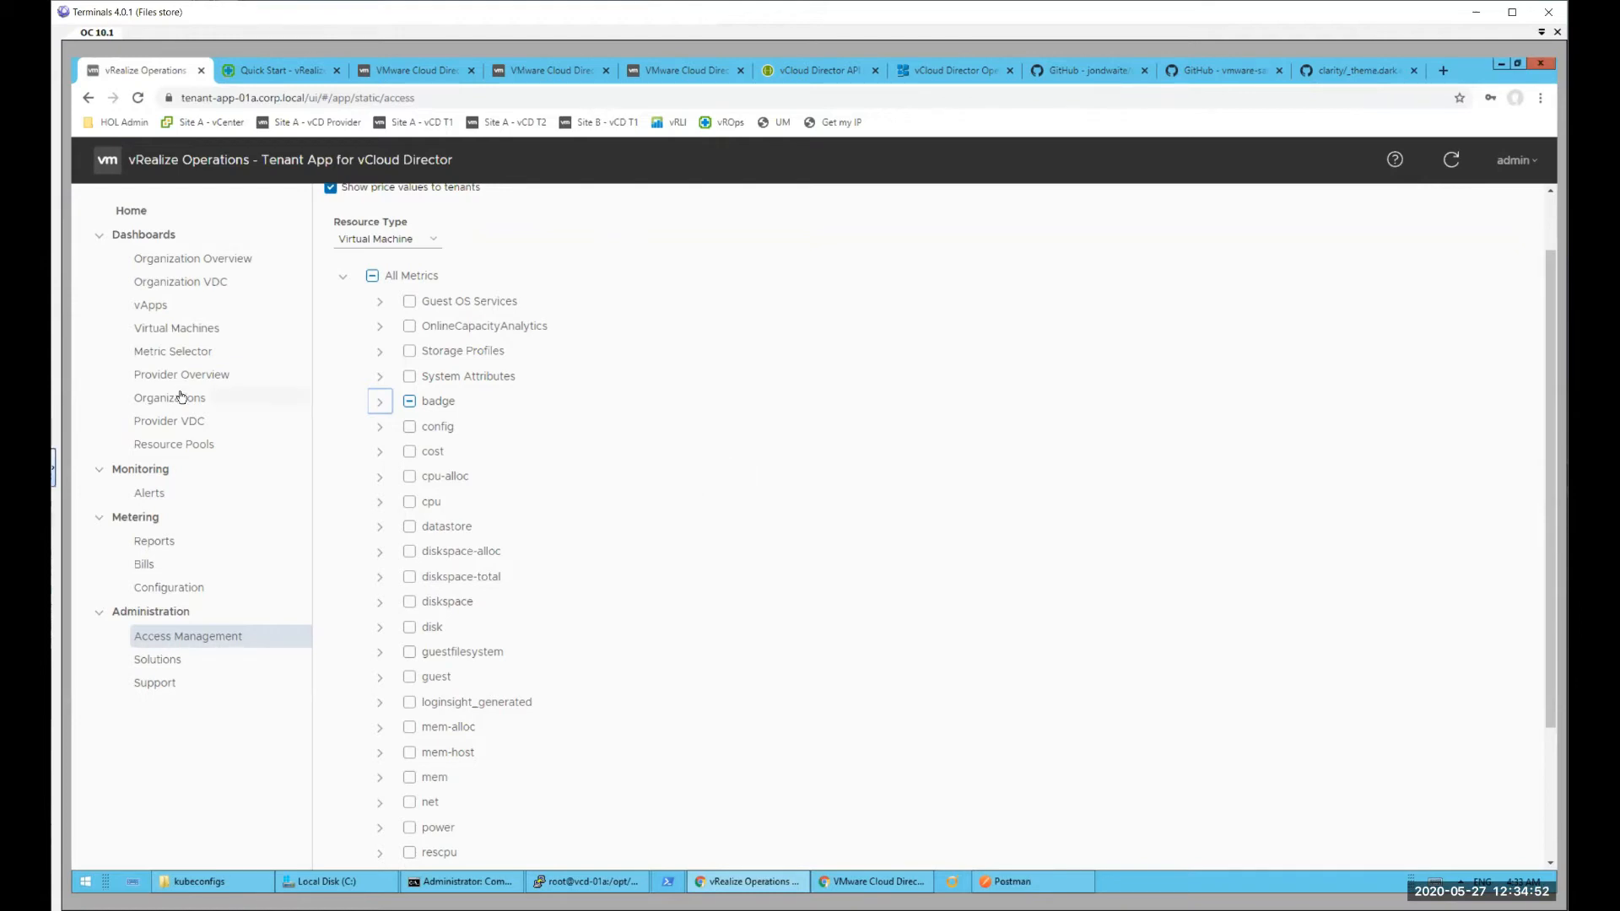
- View the Virtual Machines dashboard with the list of virtual machines
click(168, 331)
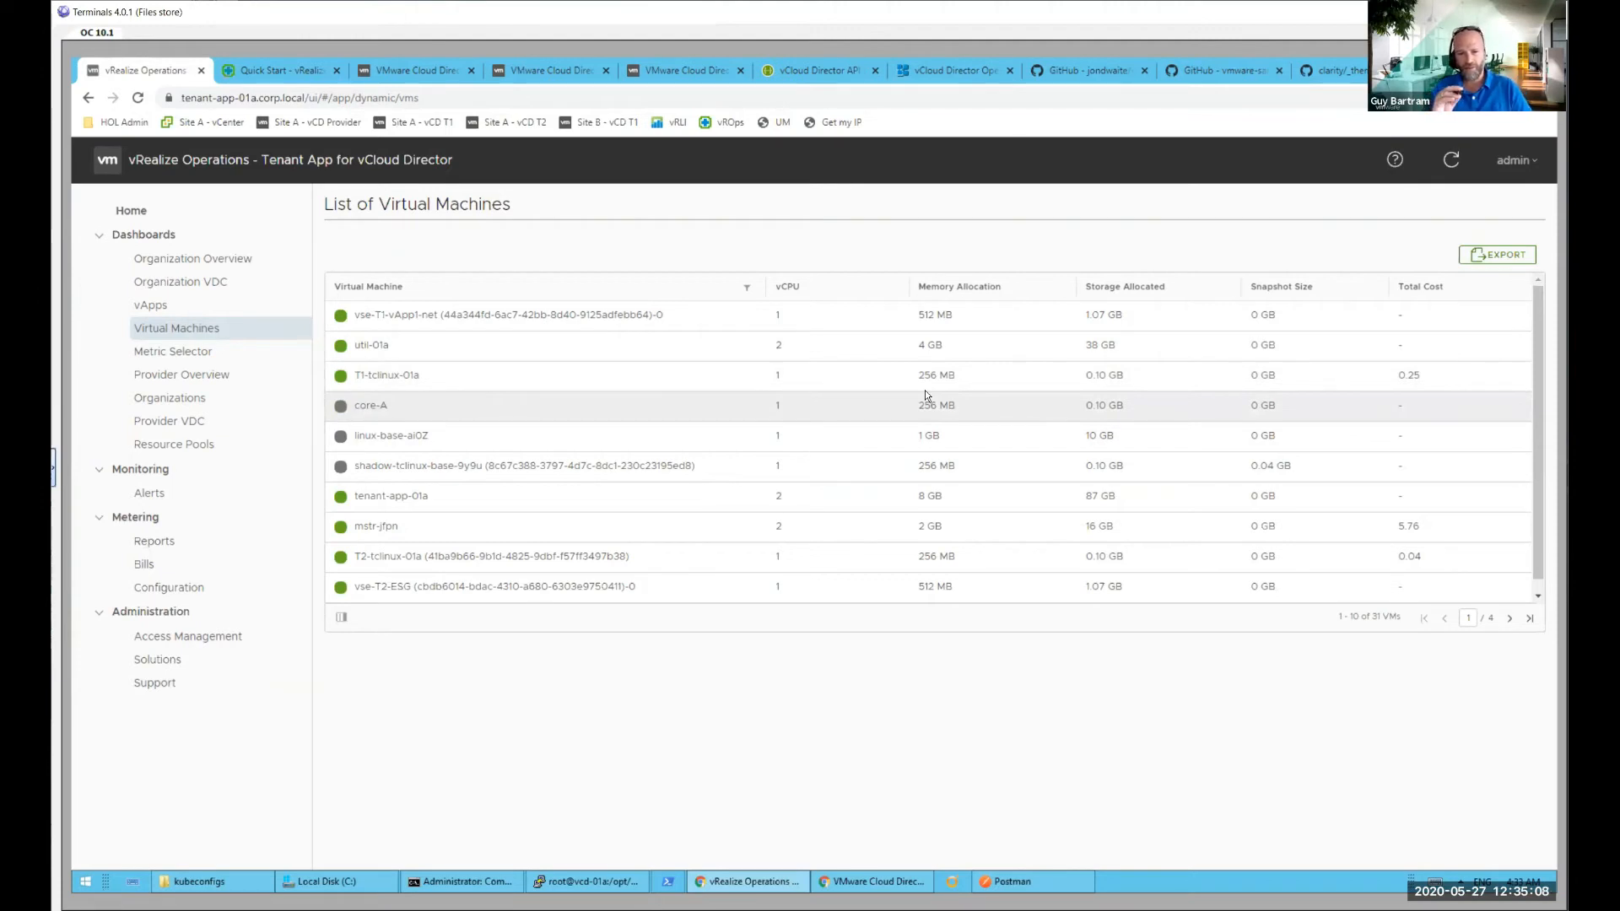
- Show the tenant price and metric settings for the Organization resource type in Access Management
click(202, 637)
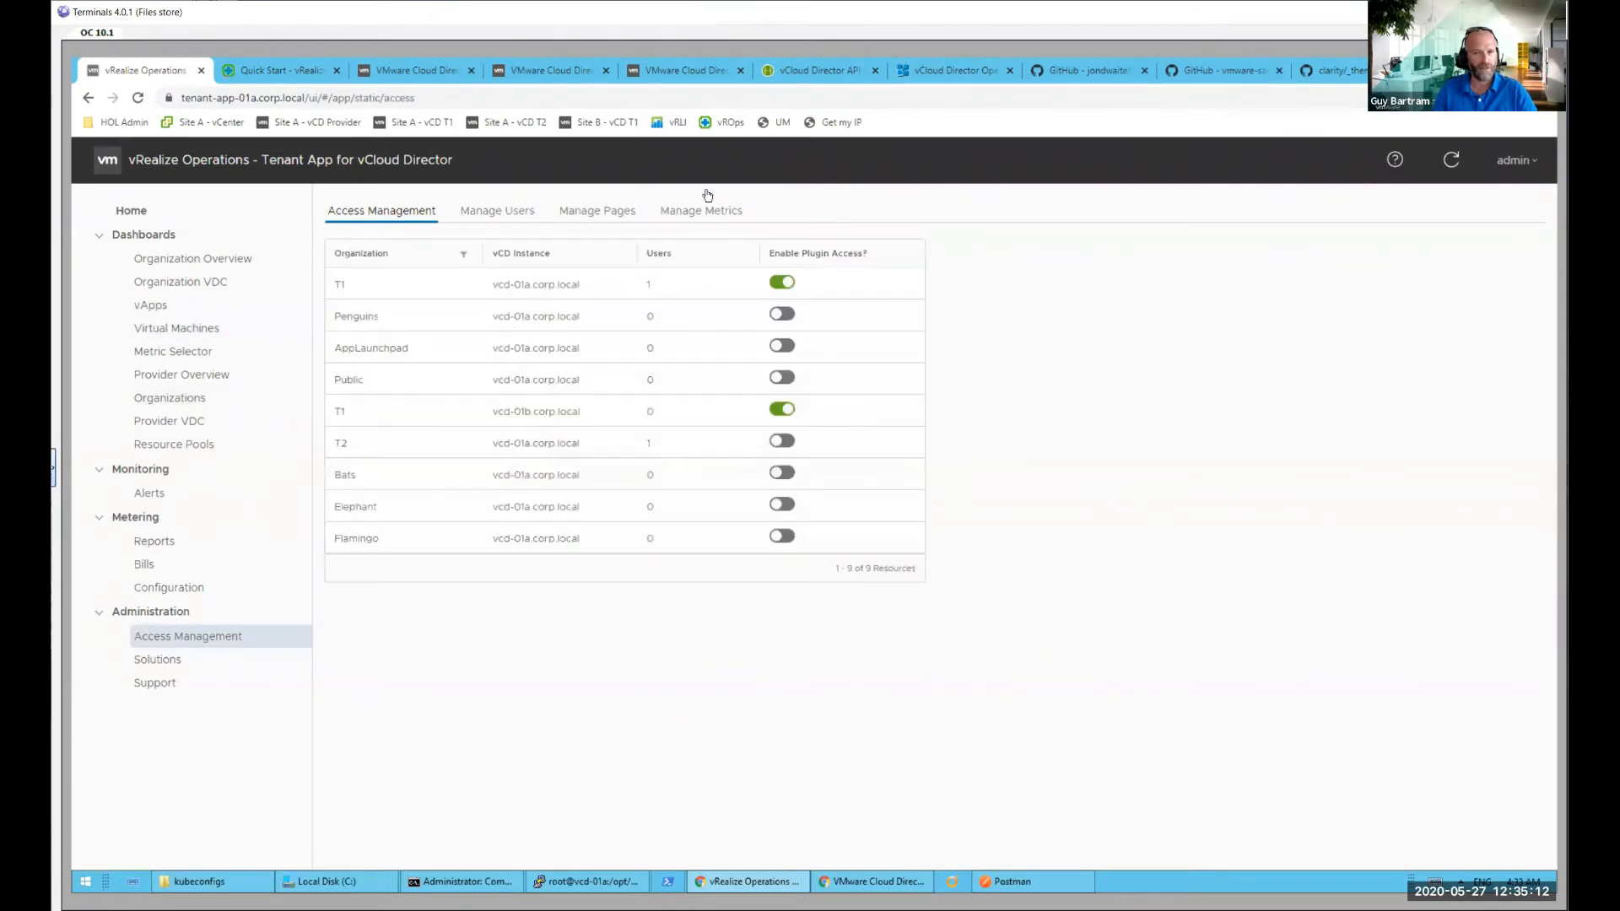
click(724, 211)
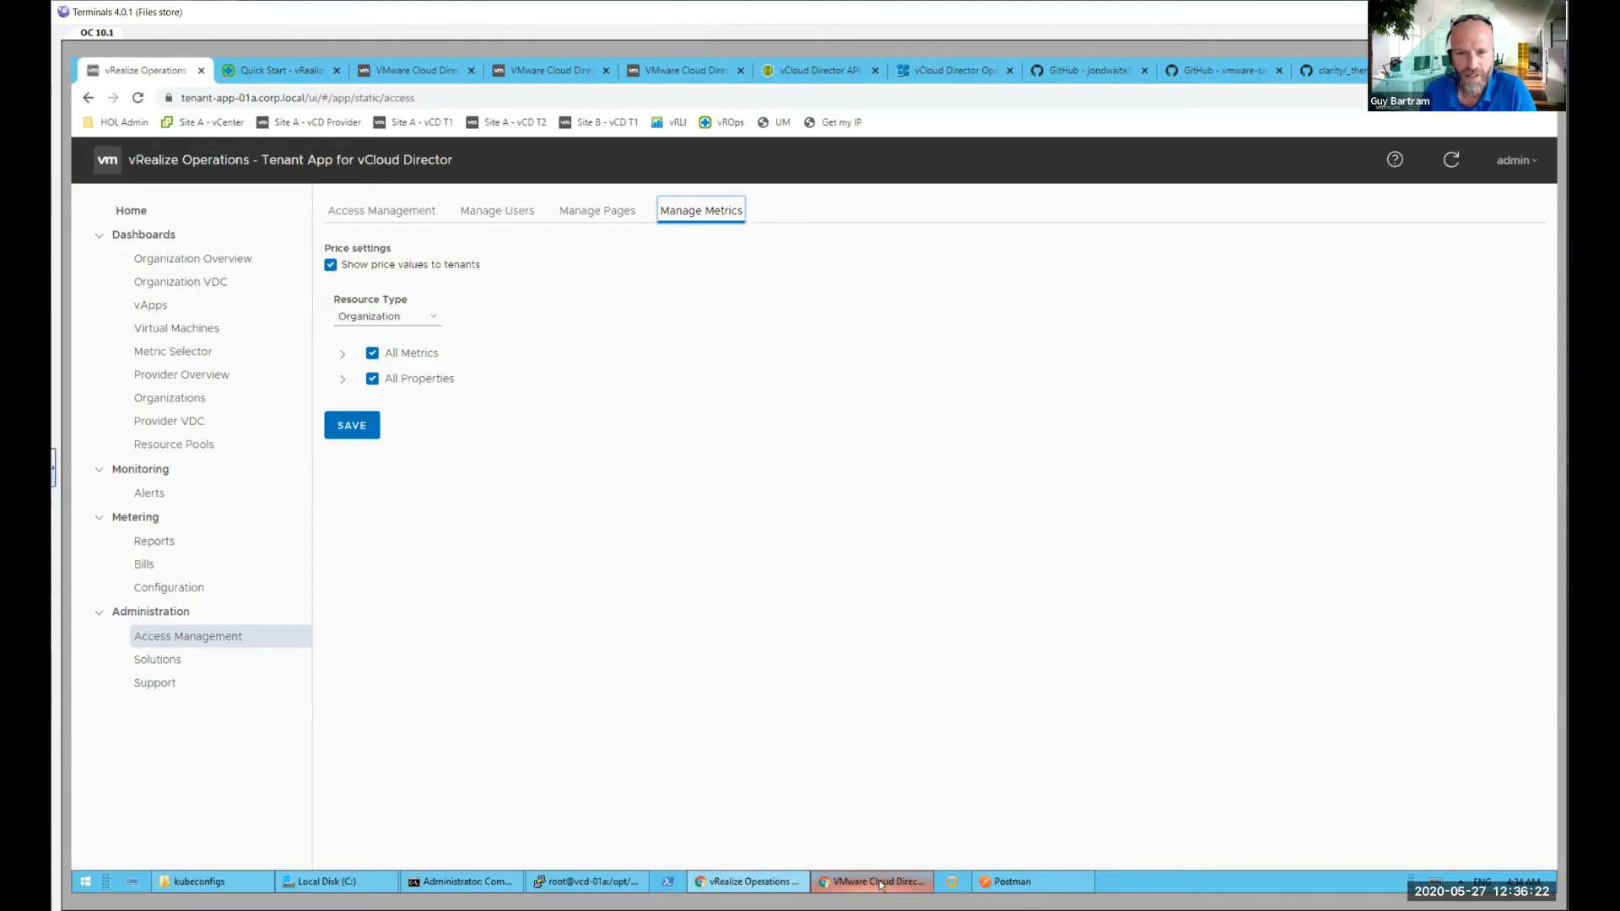
- Switch to the VMware Cloud Director tenant portal and view the Organization Overview and Organization VDC dashboards
click(916, 881)
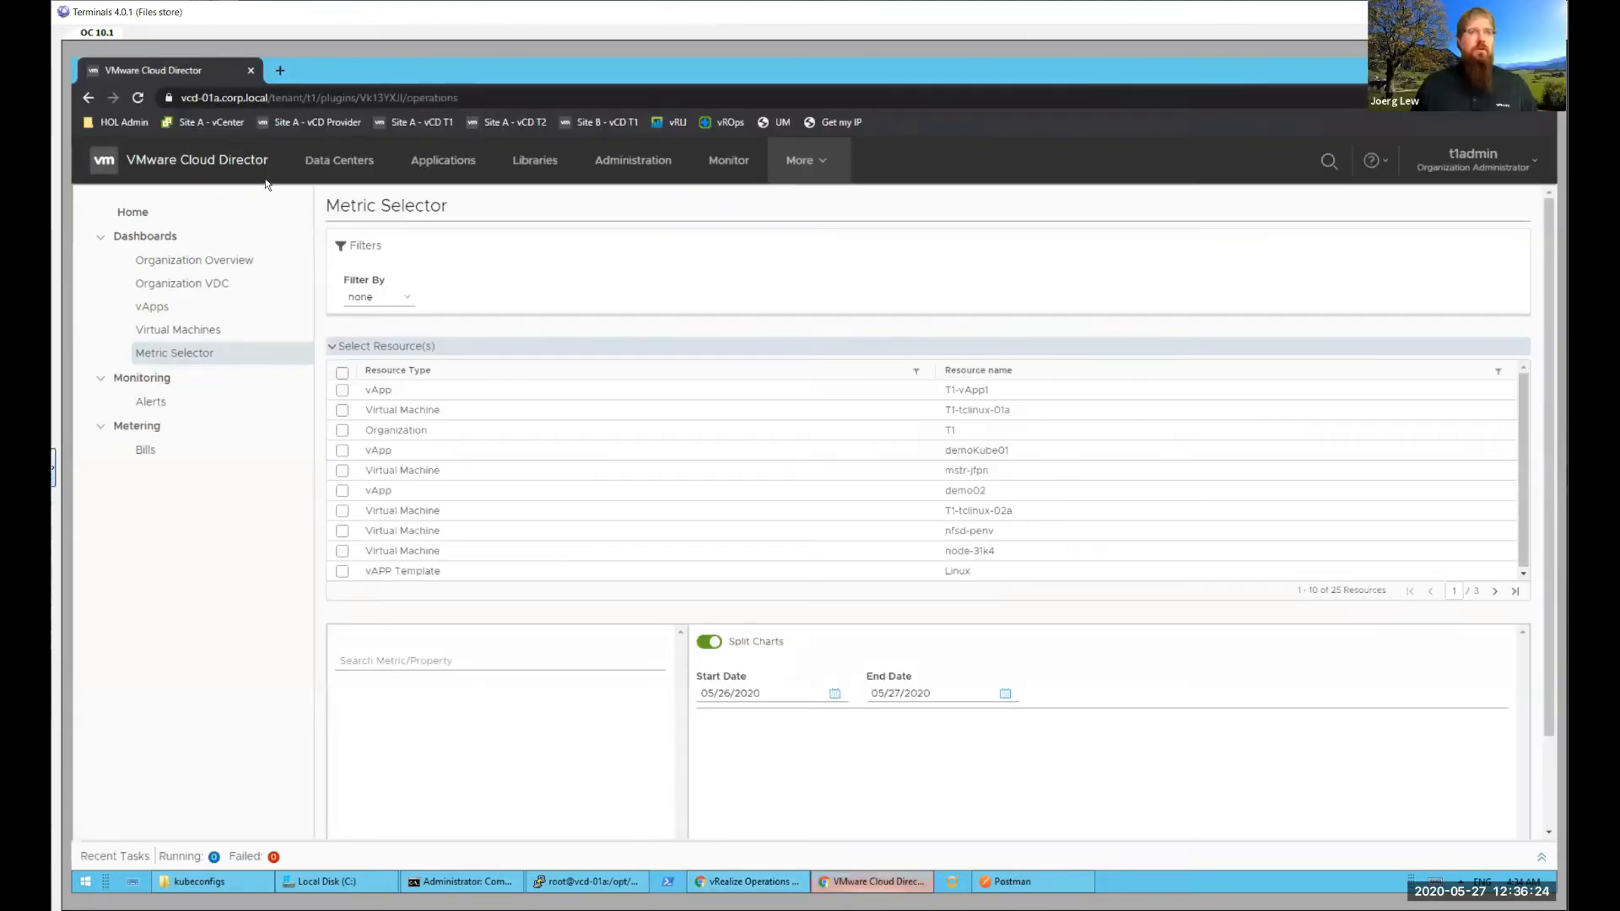
click(178, 260)
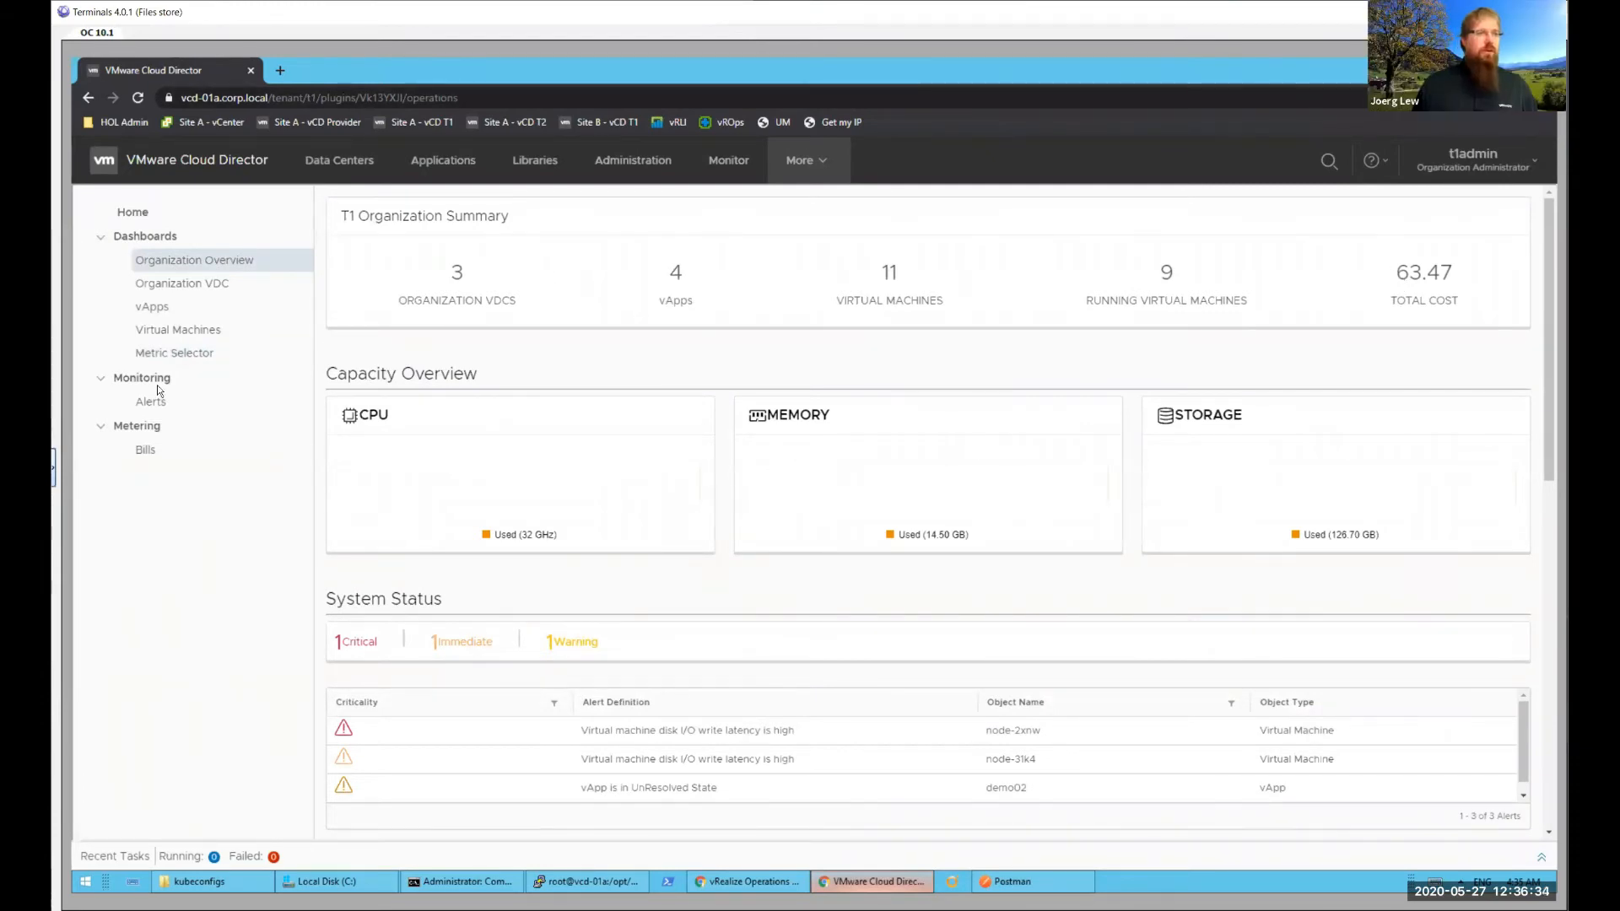
click(184, 285)
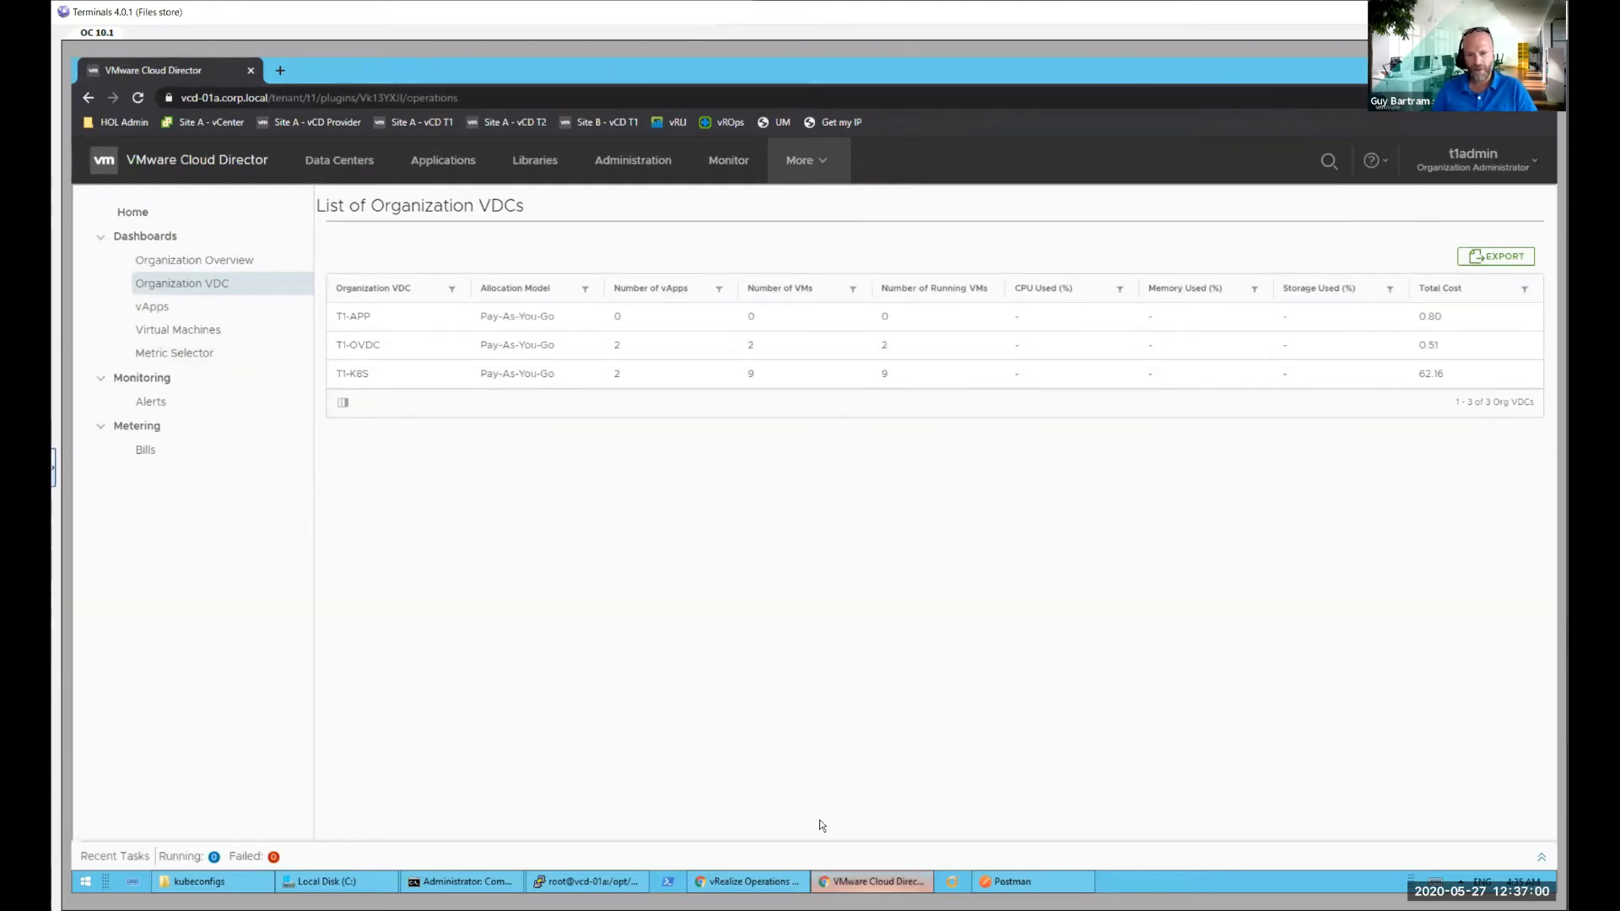
- Switch back to the provider's Tenant App, generate the [vCloud Director] - Distribution Report for organization T1 and select the generated report
click(768, 874)
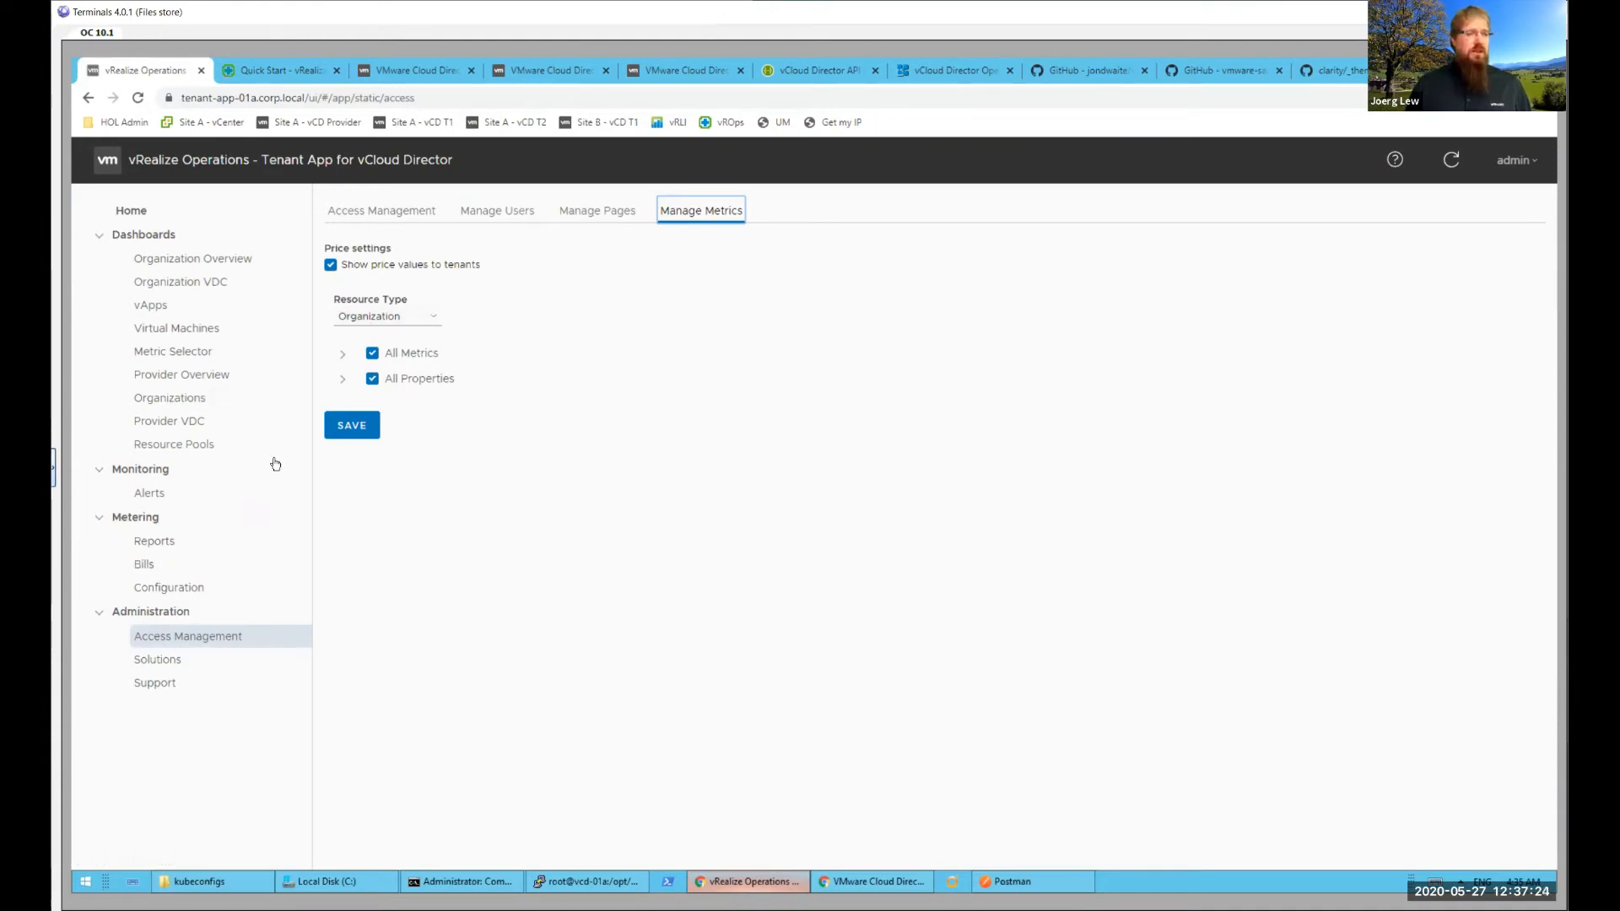
click(150, 548)
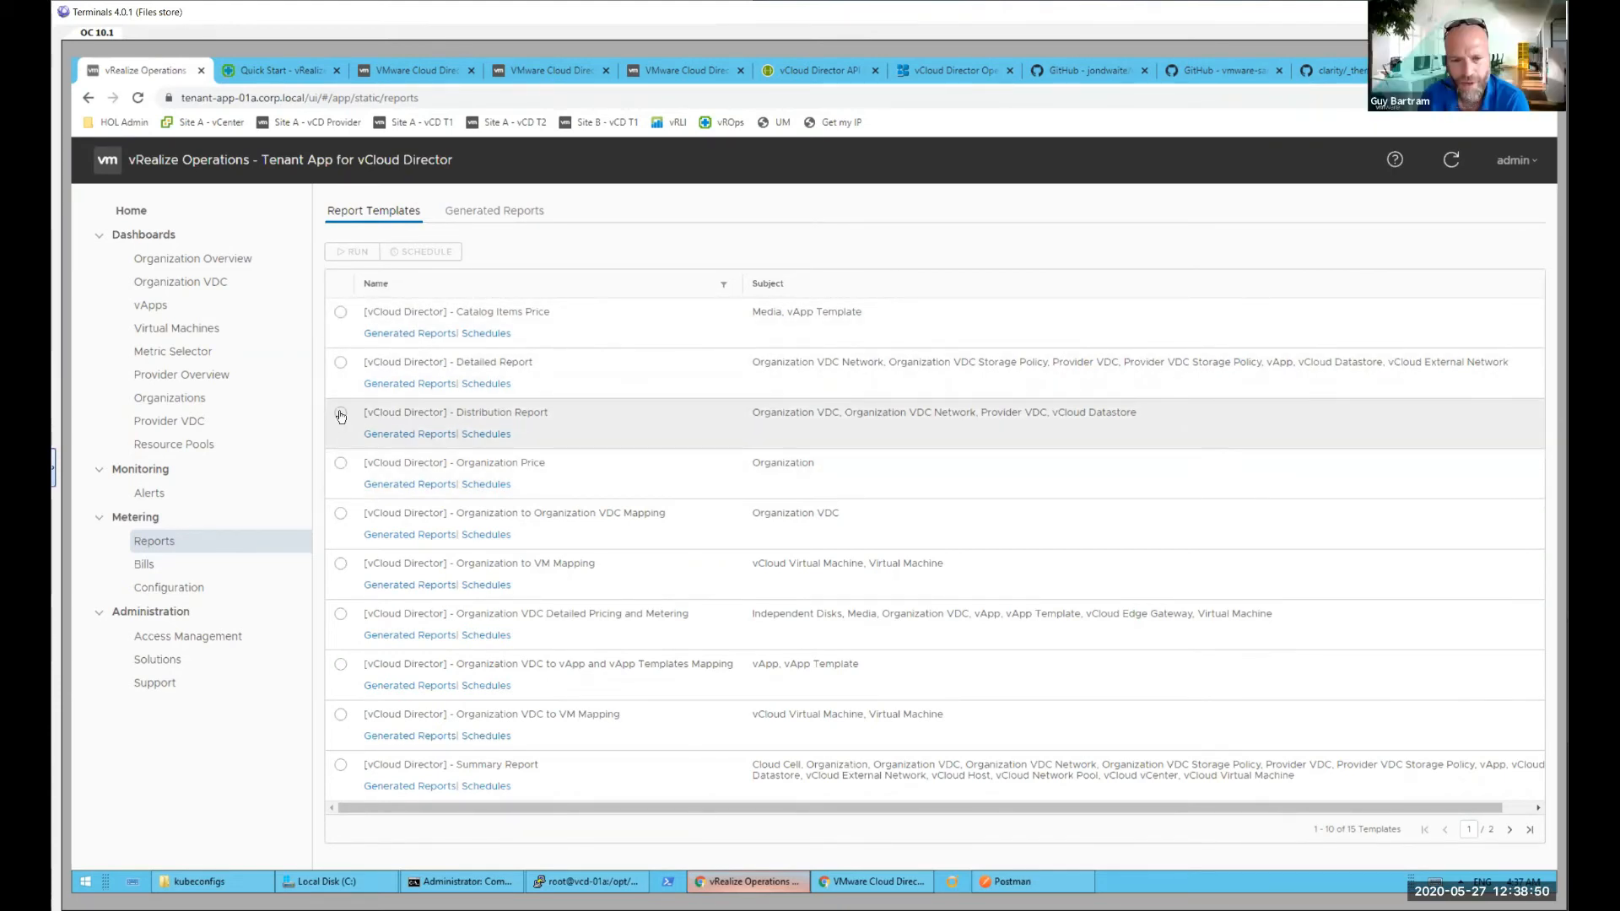
click(535, 427)
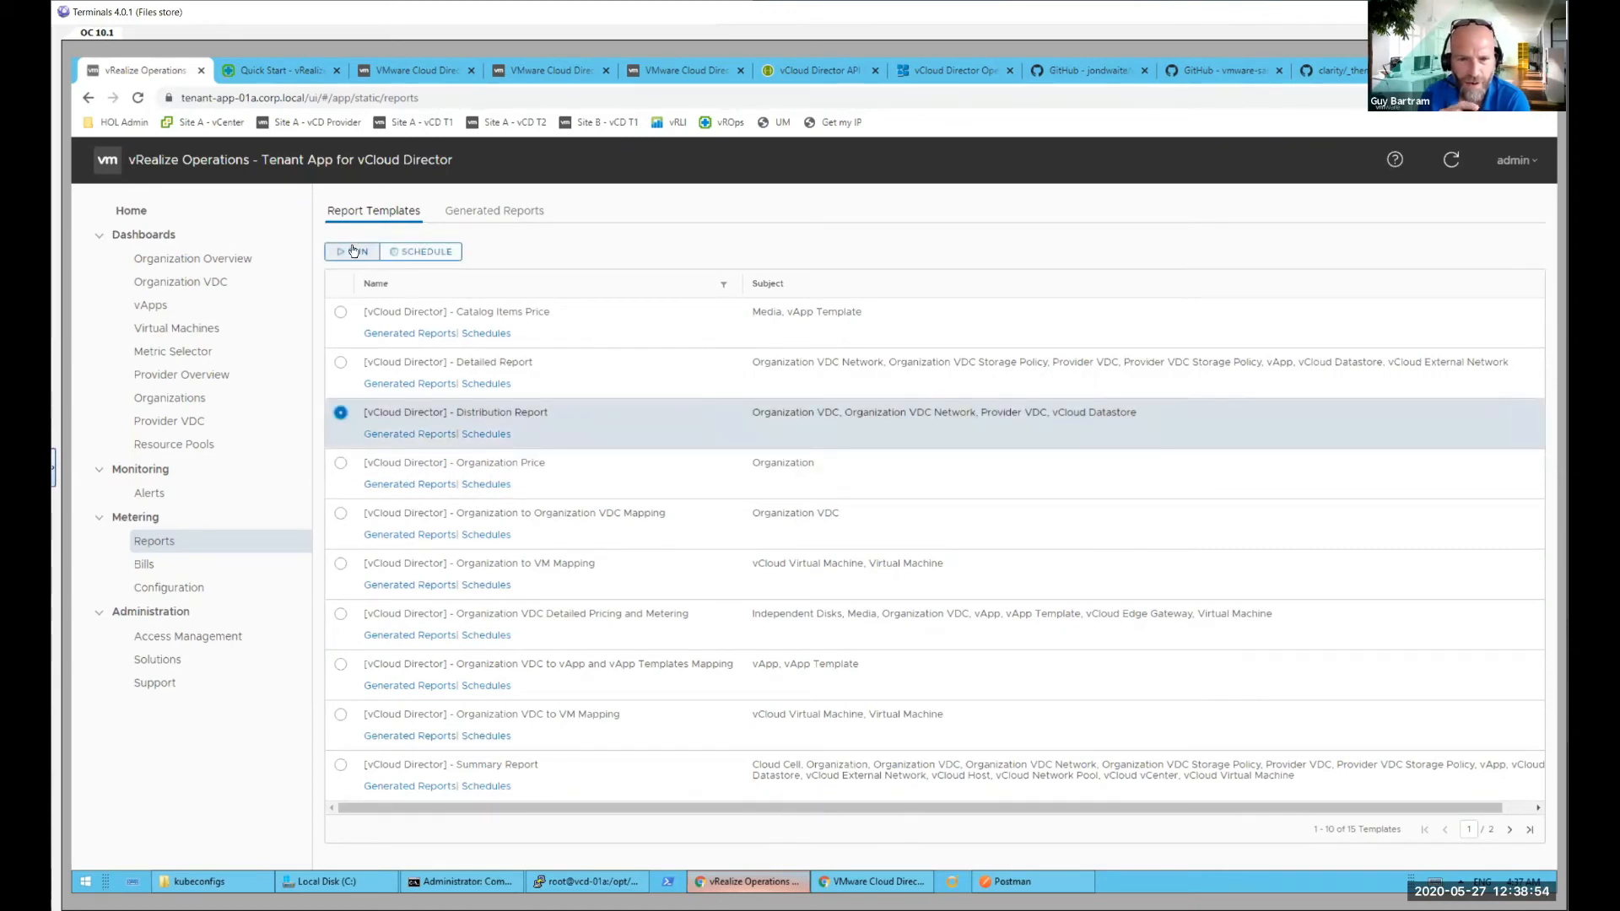
click(400, 255)
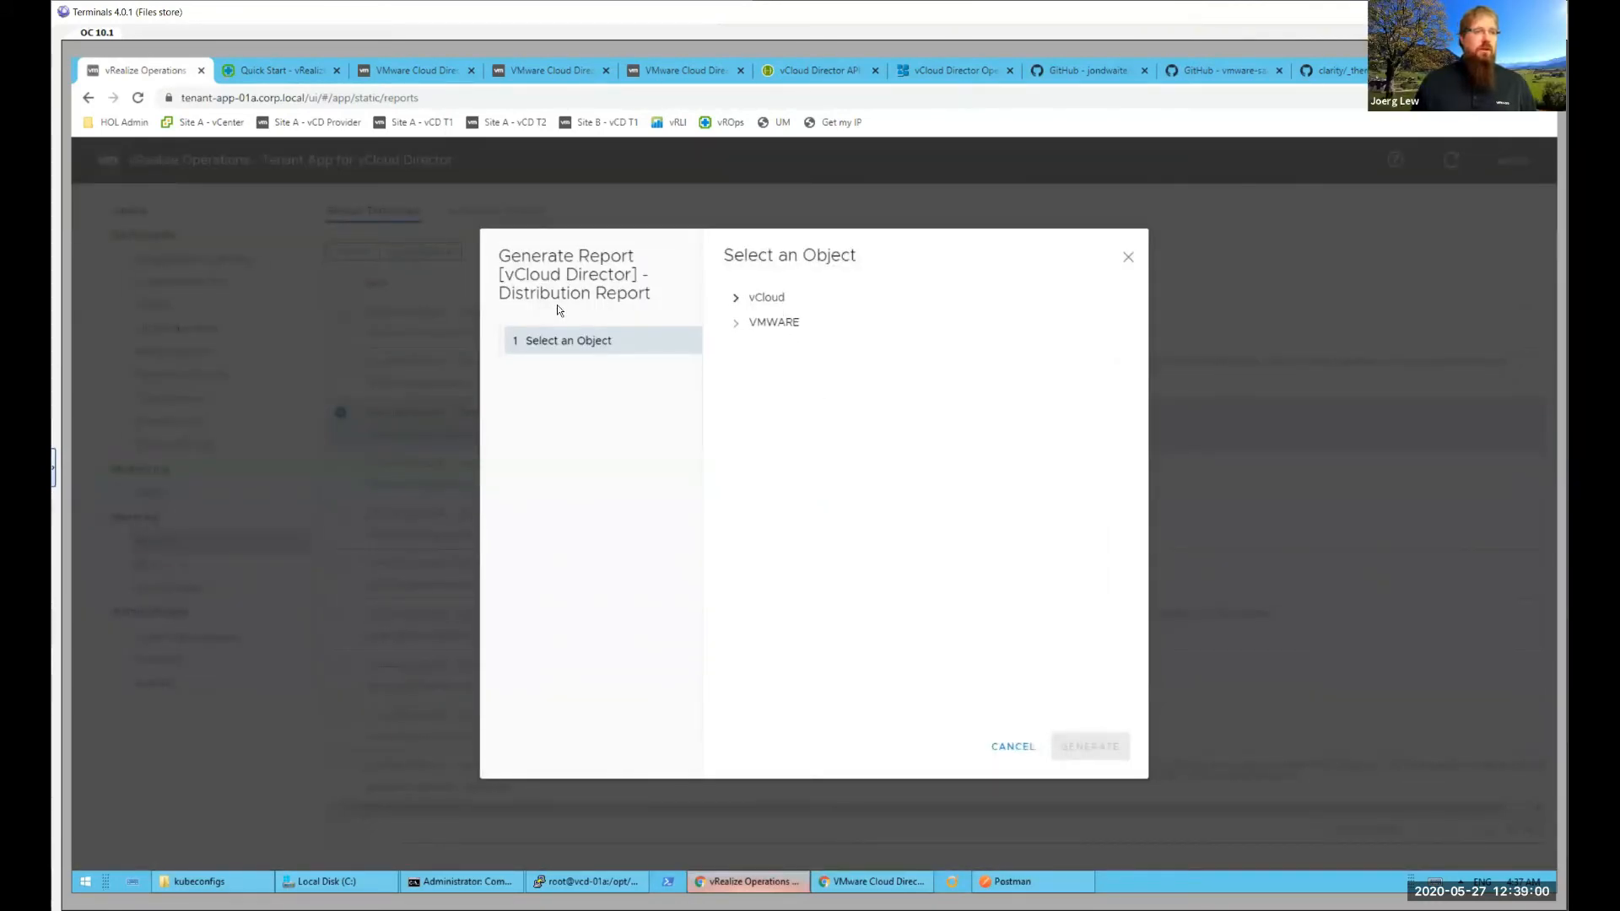
click(737, 299)
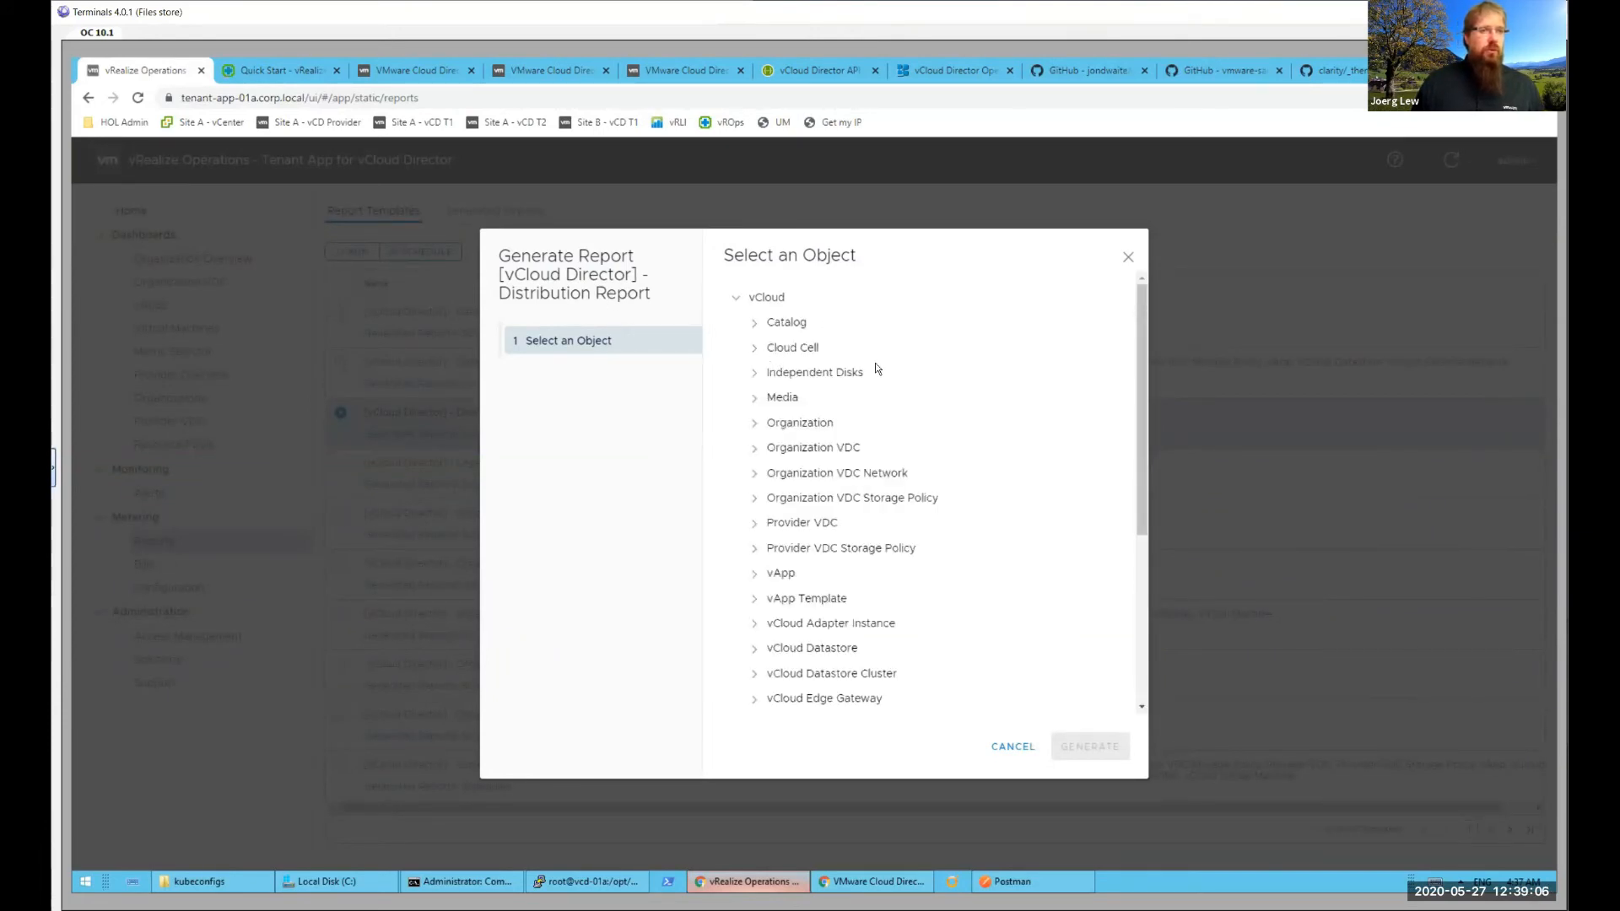
click(756, 423)
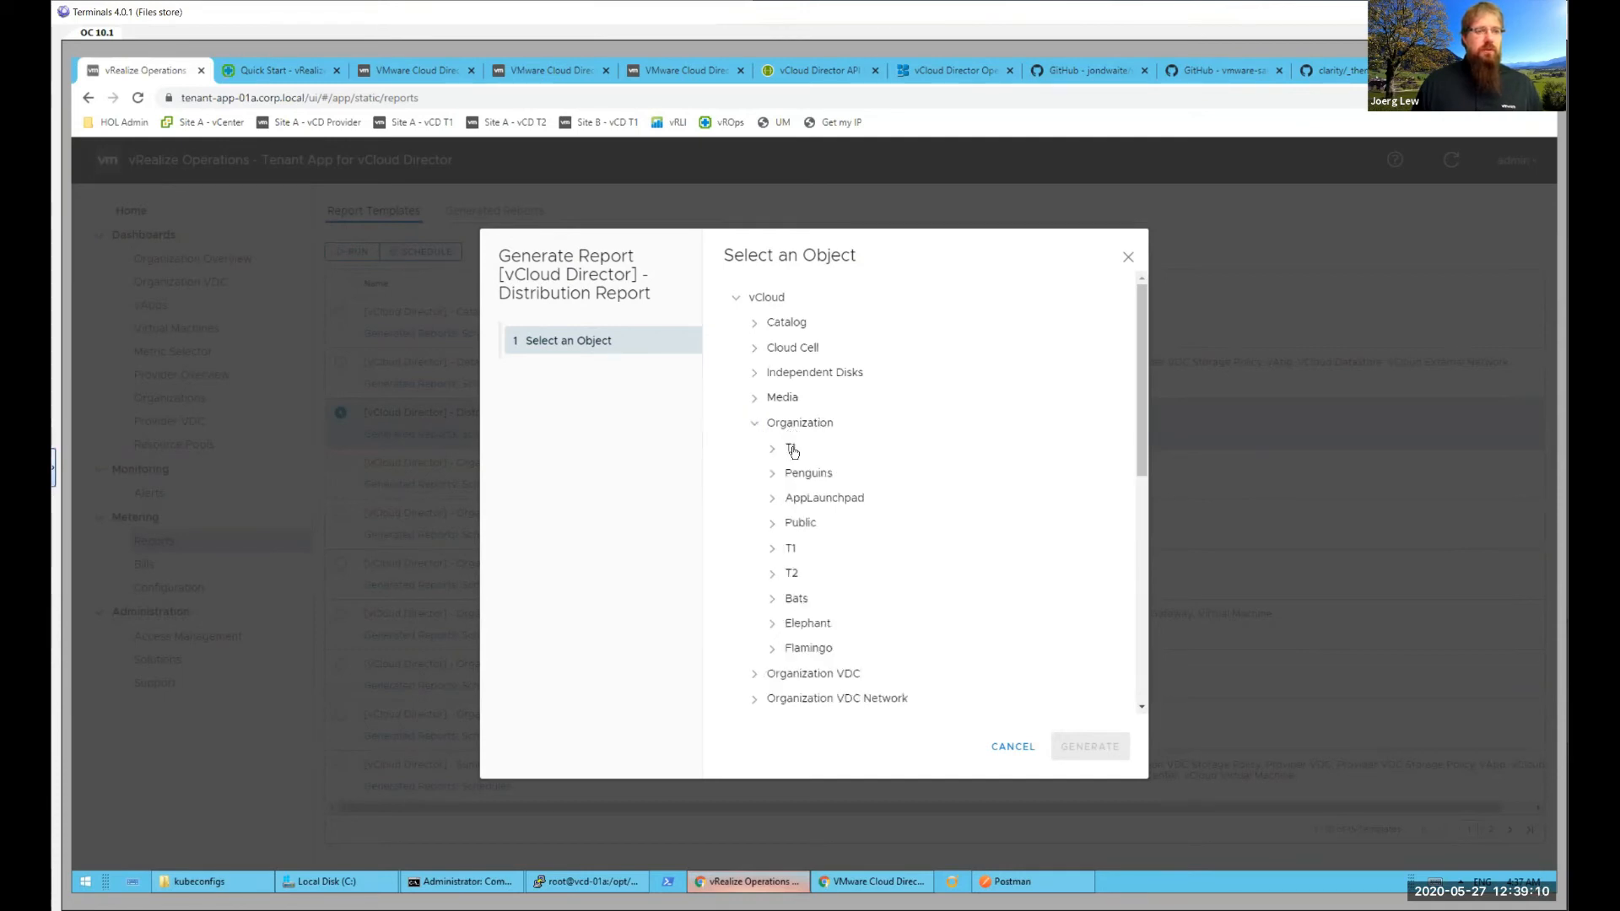
click(791, 450)
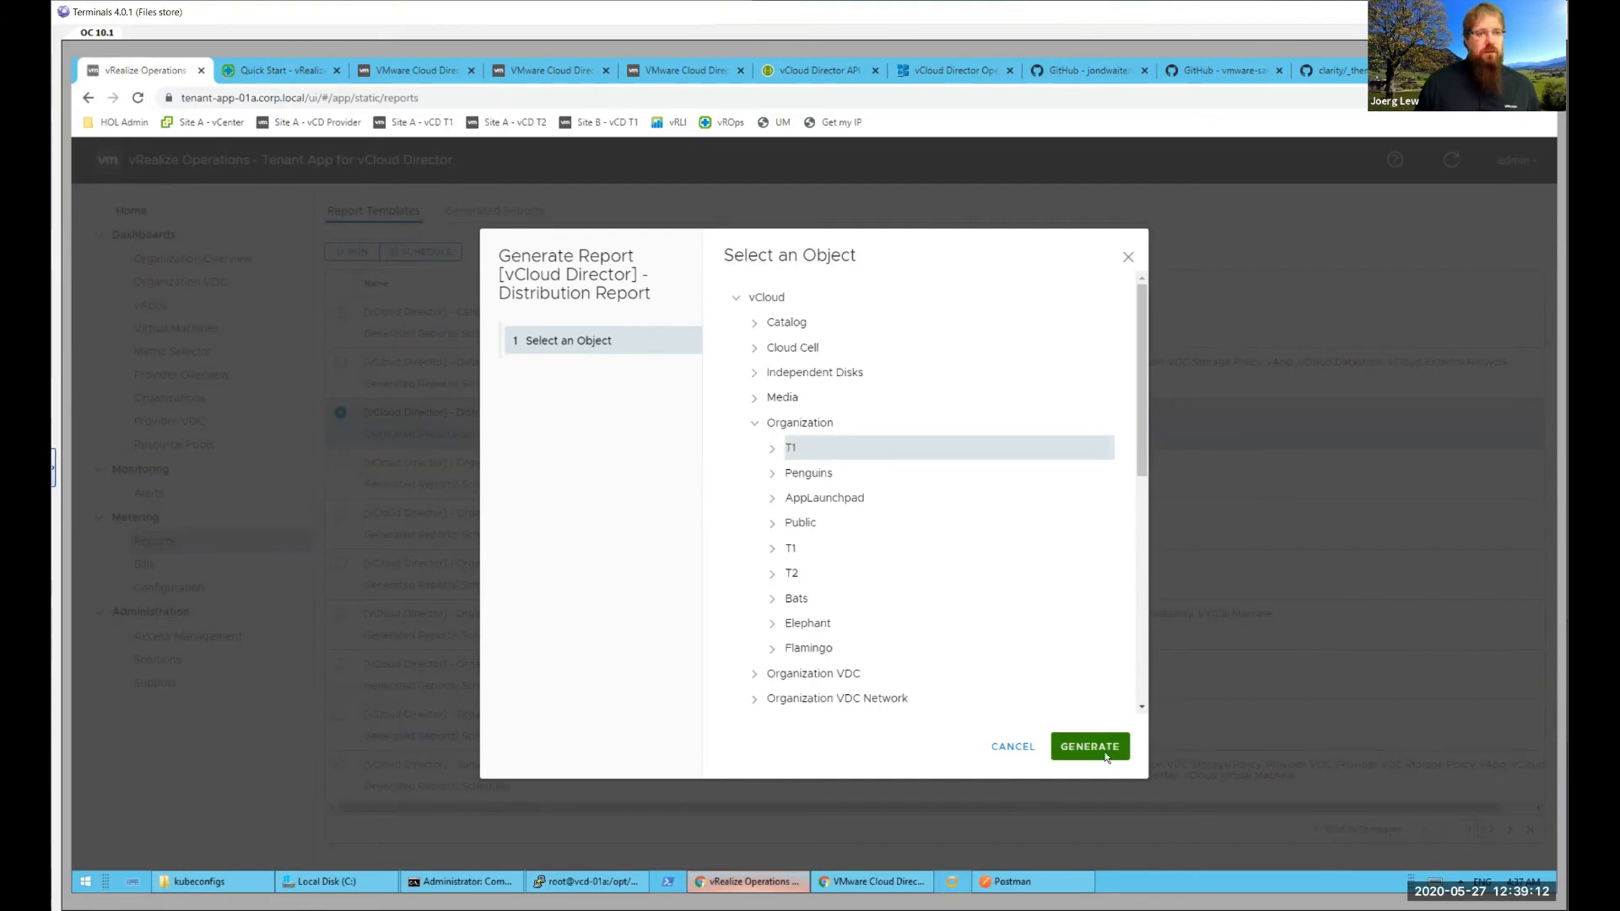
click(1108, 746)
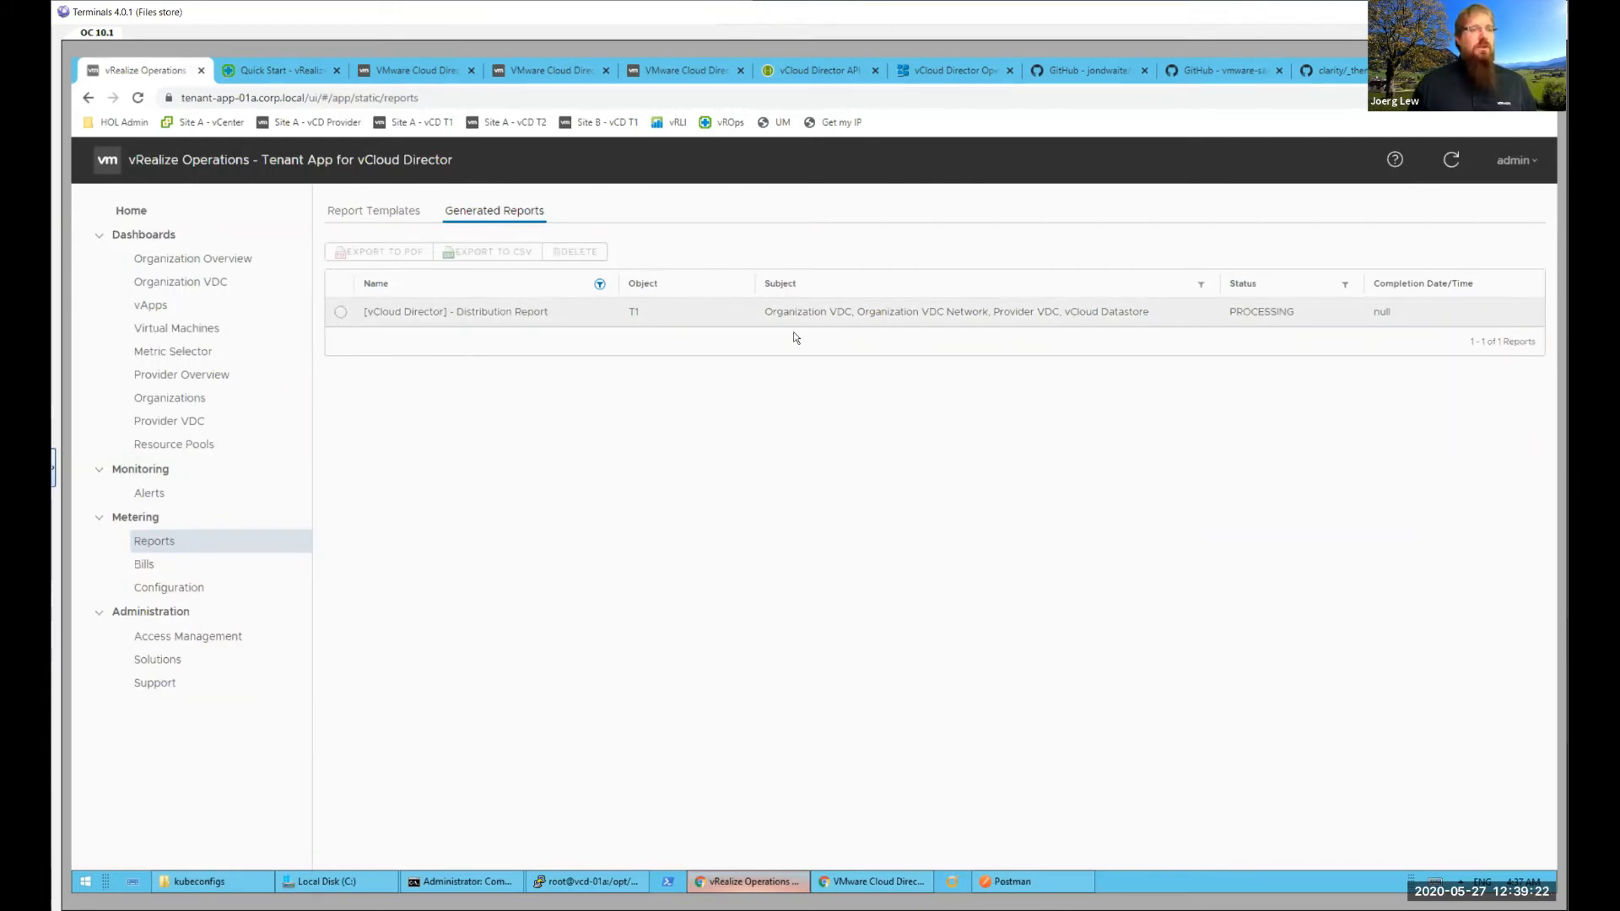
click(340, 312)
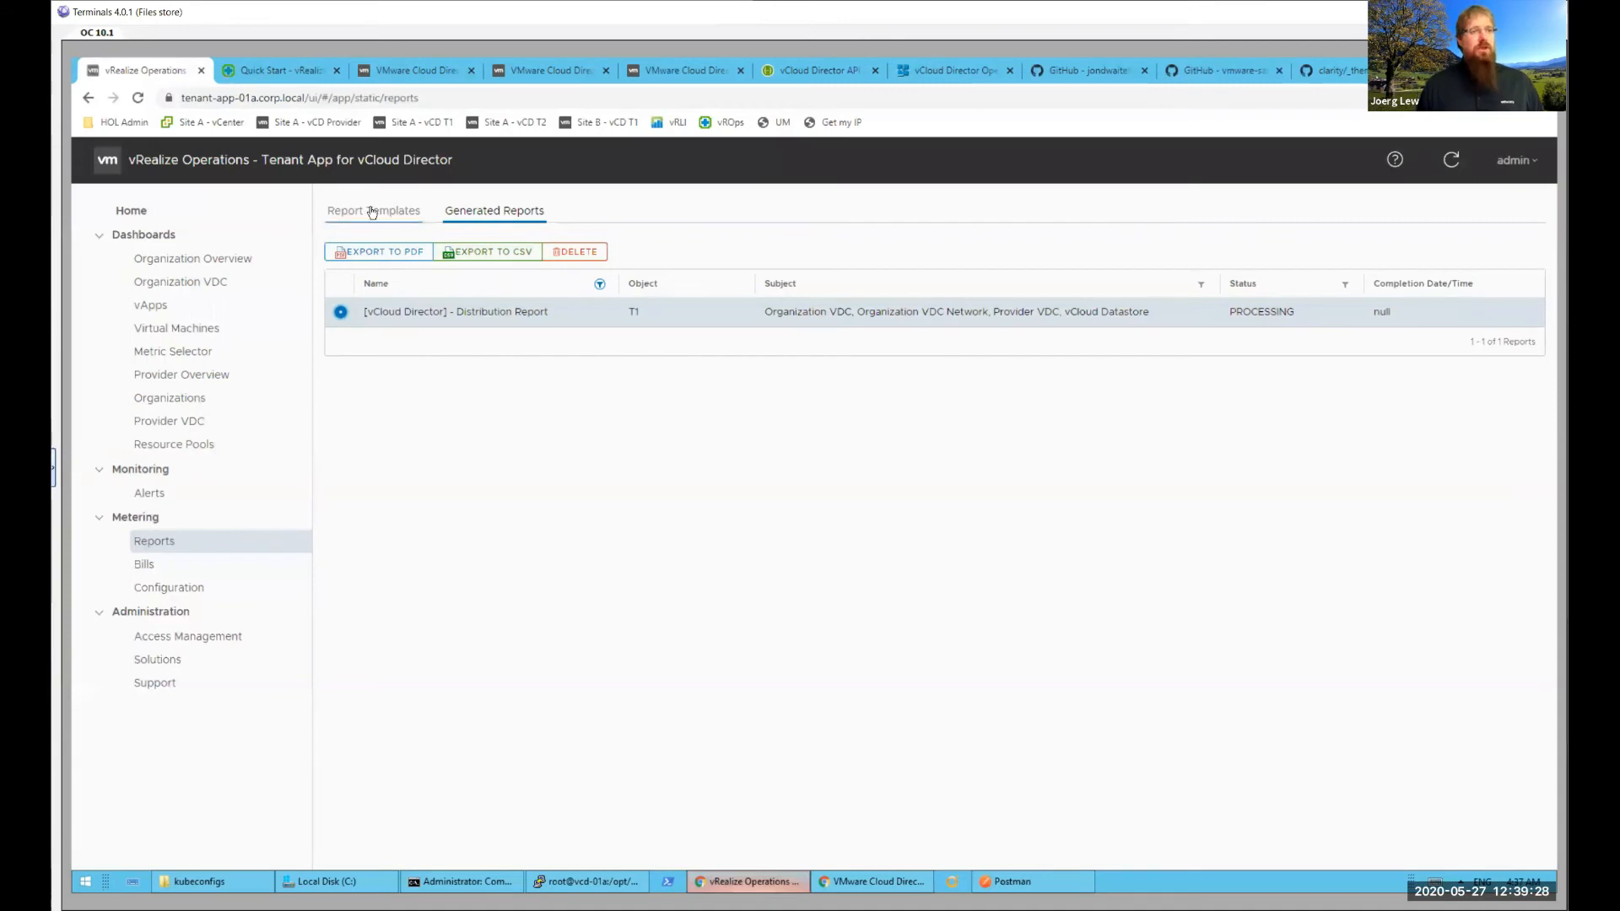
- Look at the scheduling wizard for the Distribution Report without creating a schedule, and return to the report templates
click(375, 216)
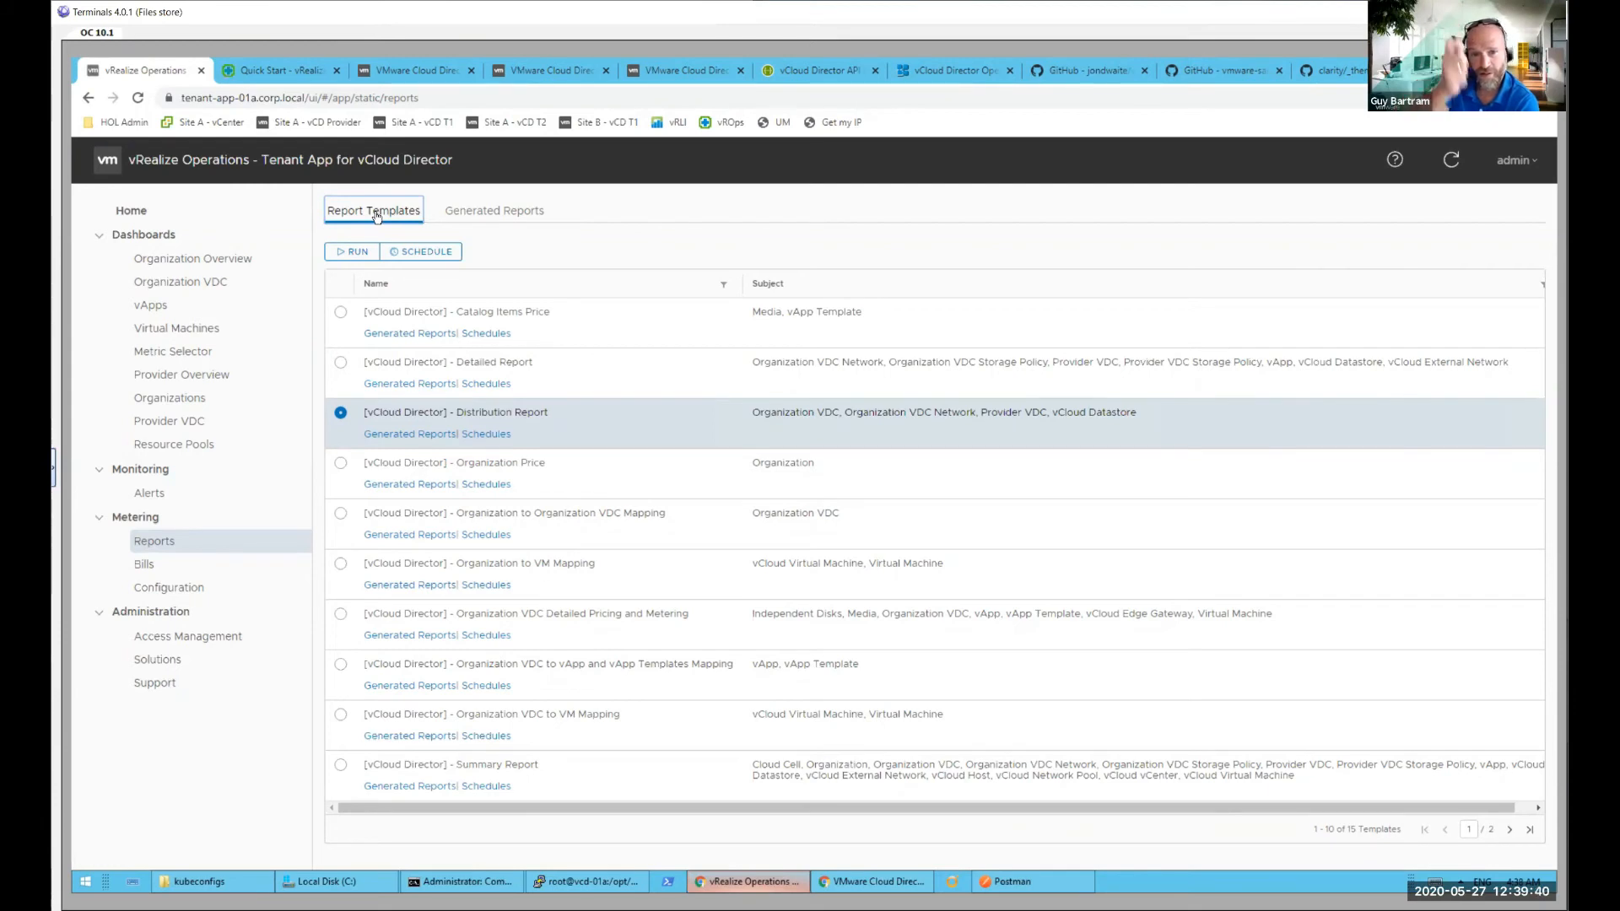
click(431, 258)
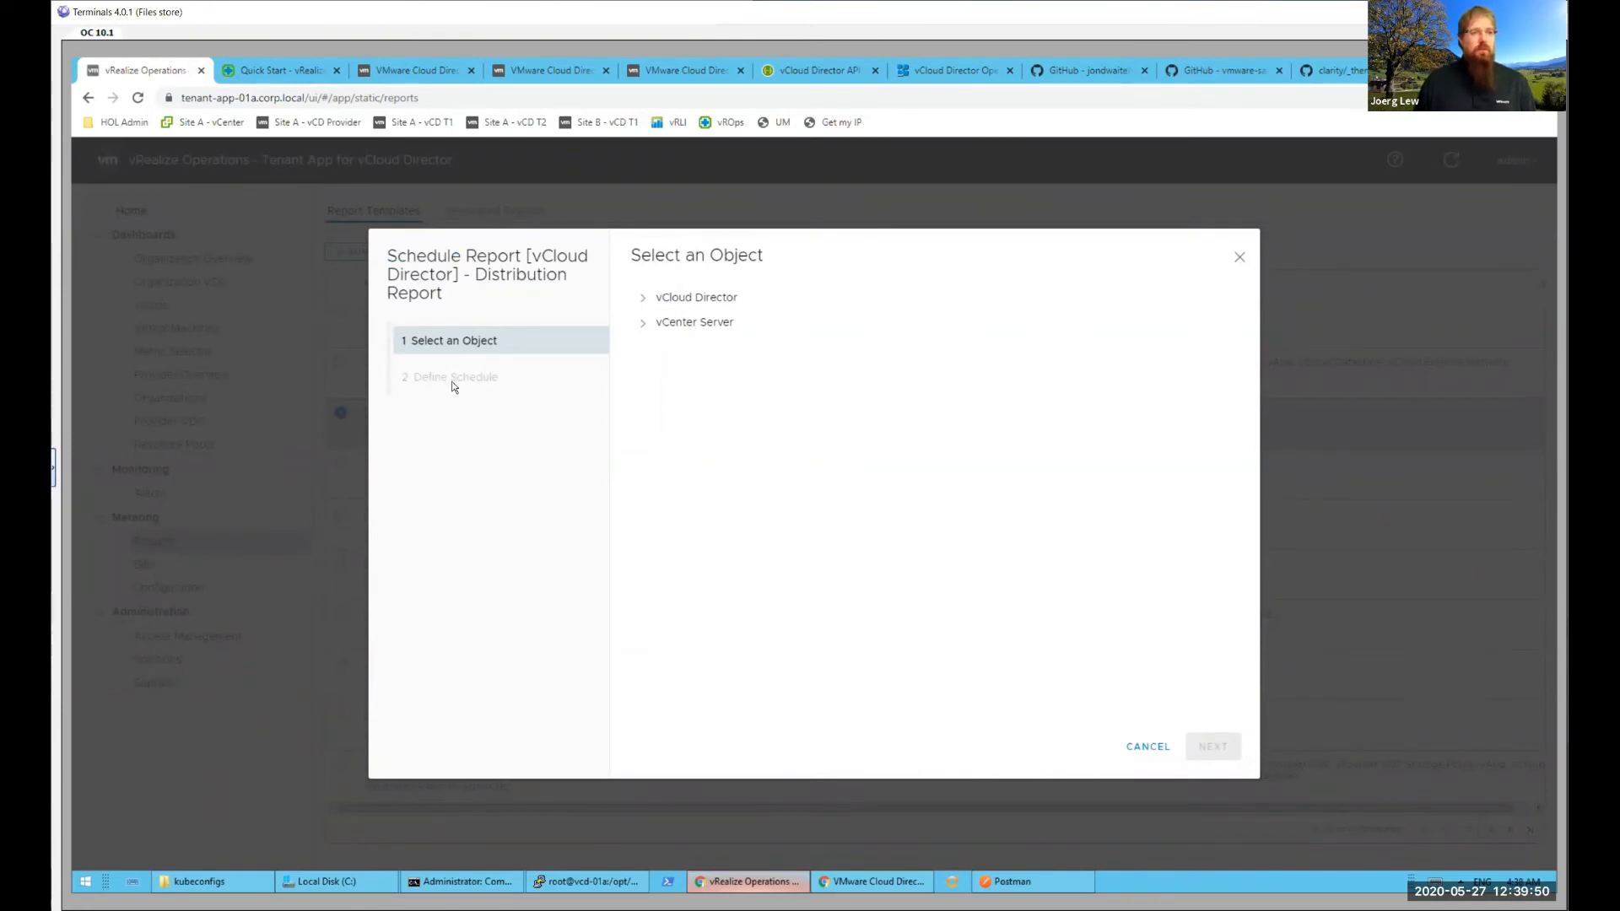
click(1240, 256)
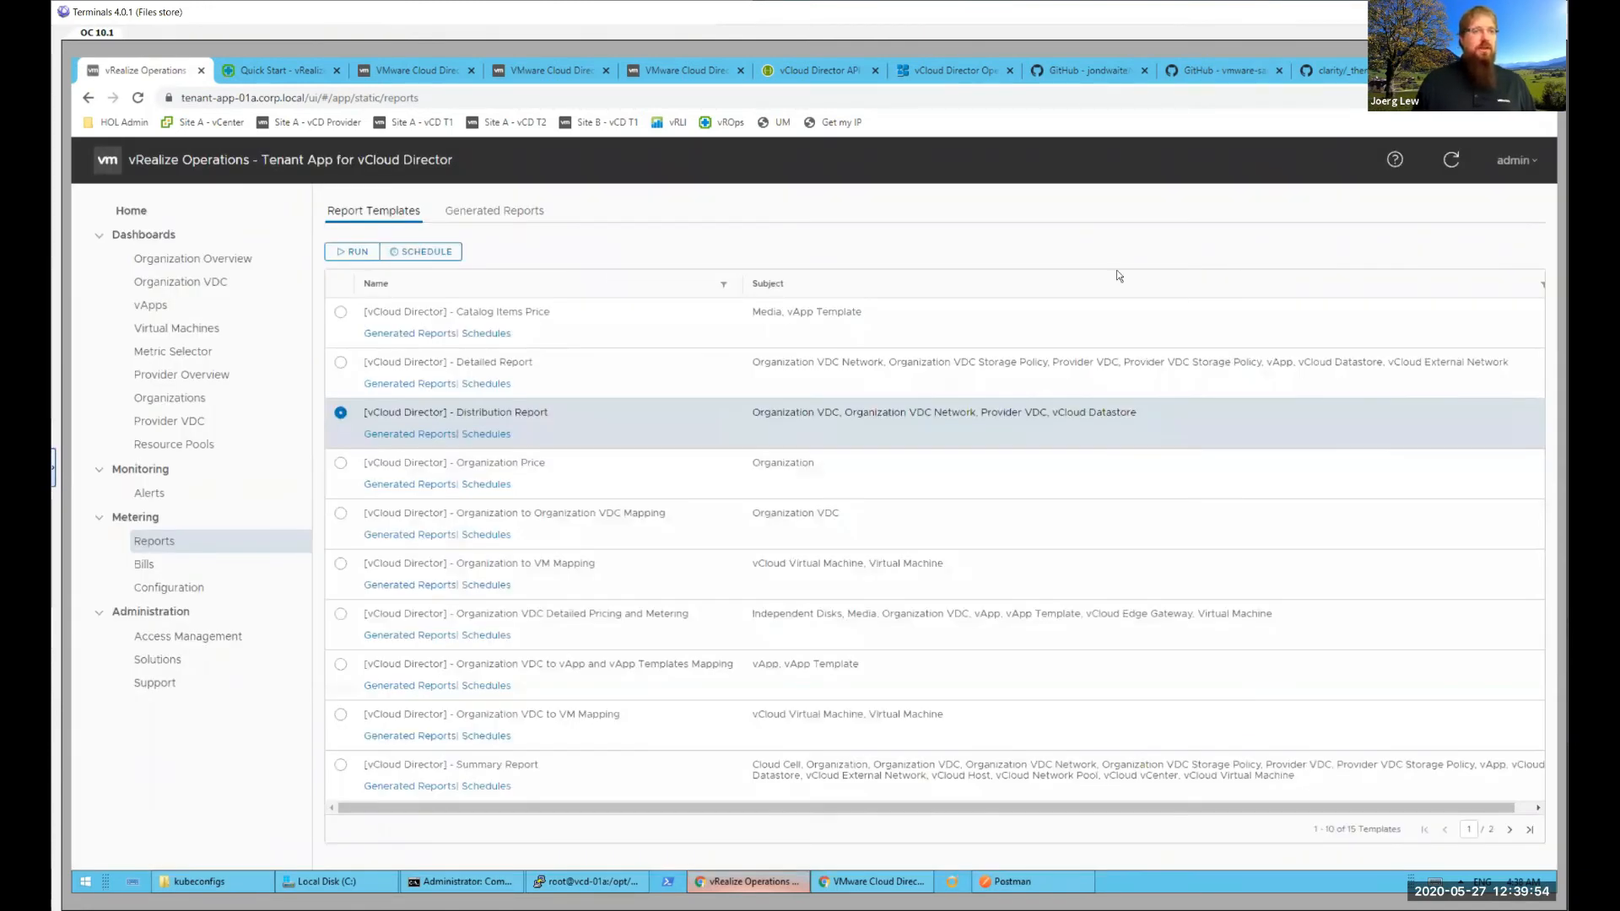
click(502, 215)
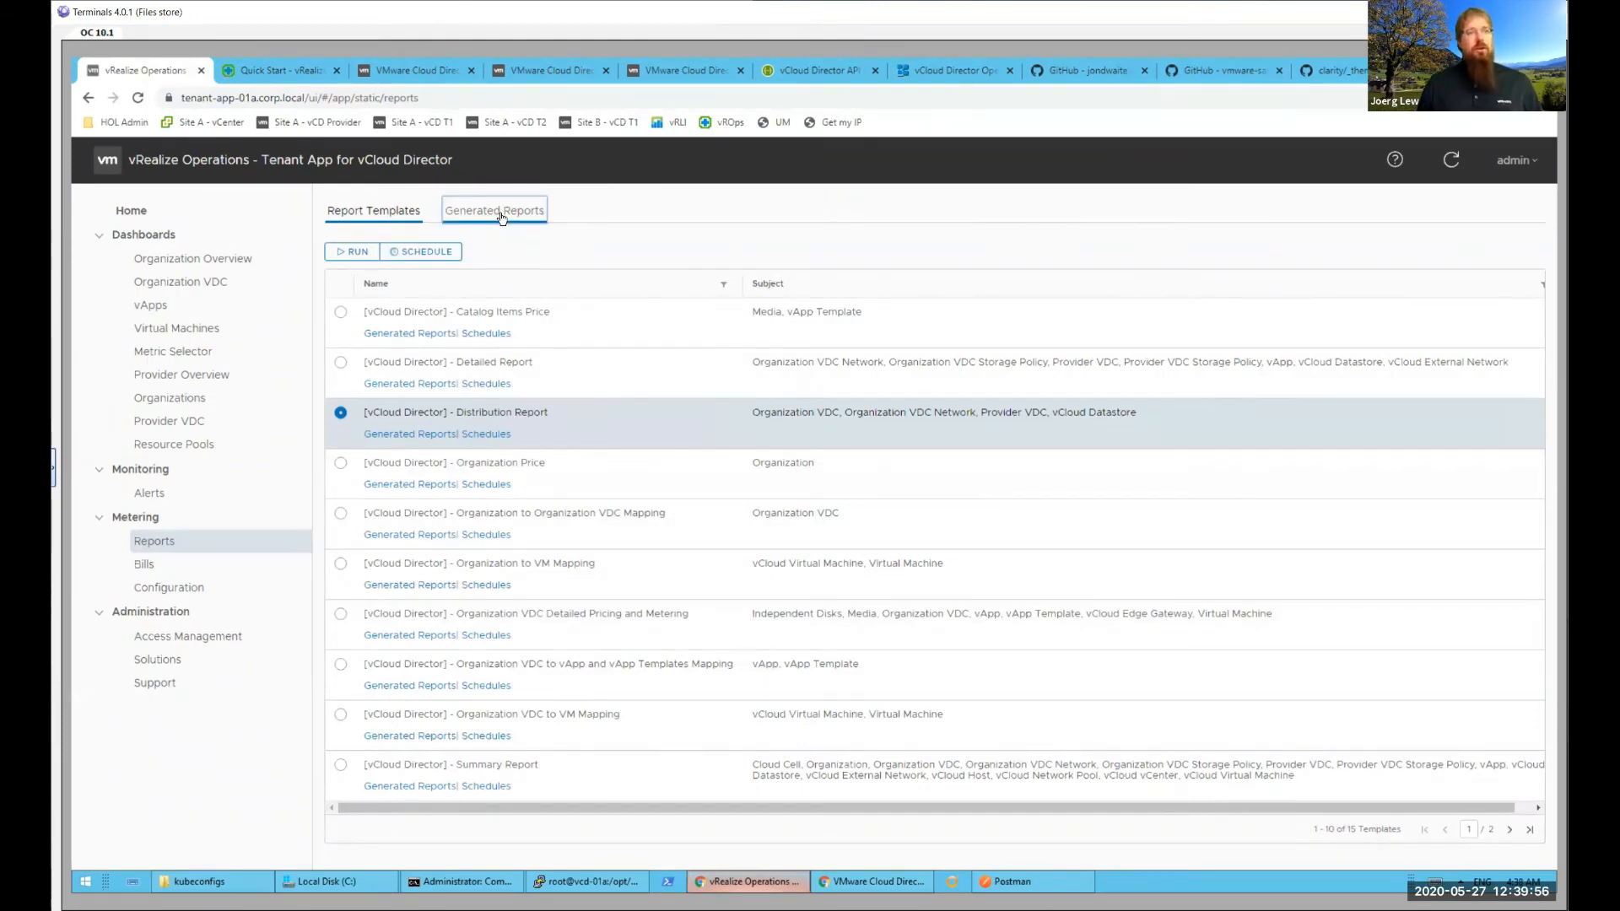
click(369, 215)
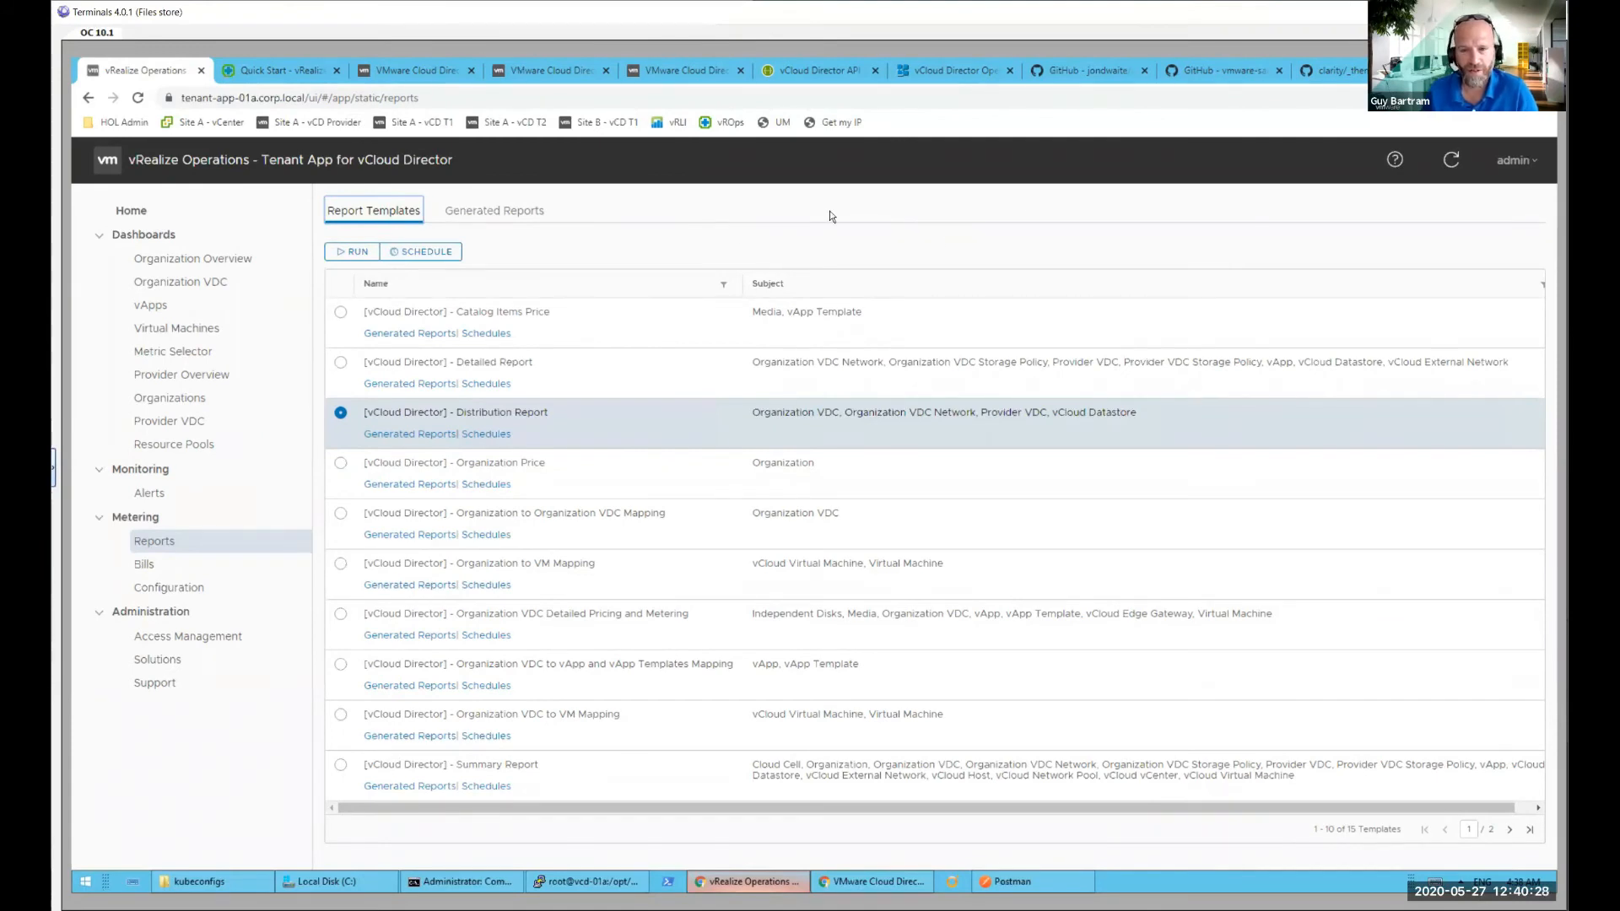
- Switch to vRealize Operations Manager and show the environment entries under Management Pack for vCloud Director
click(278, 74)
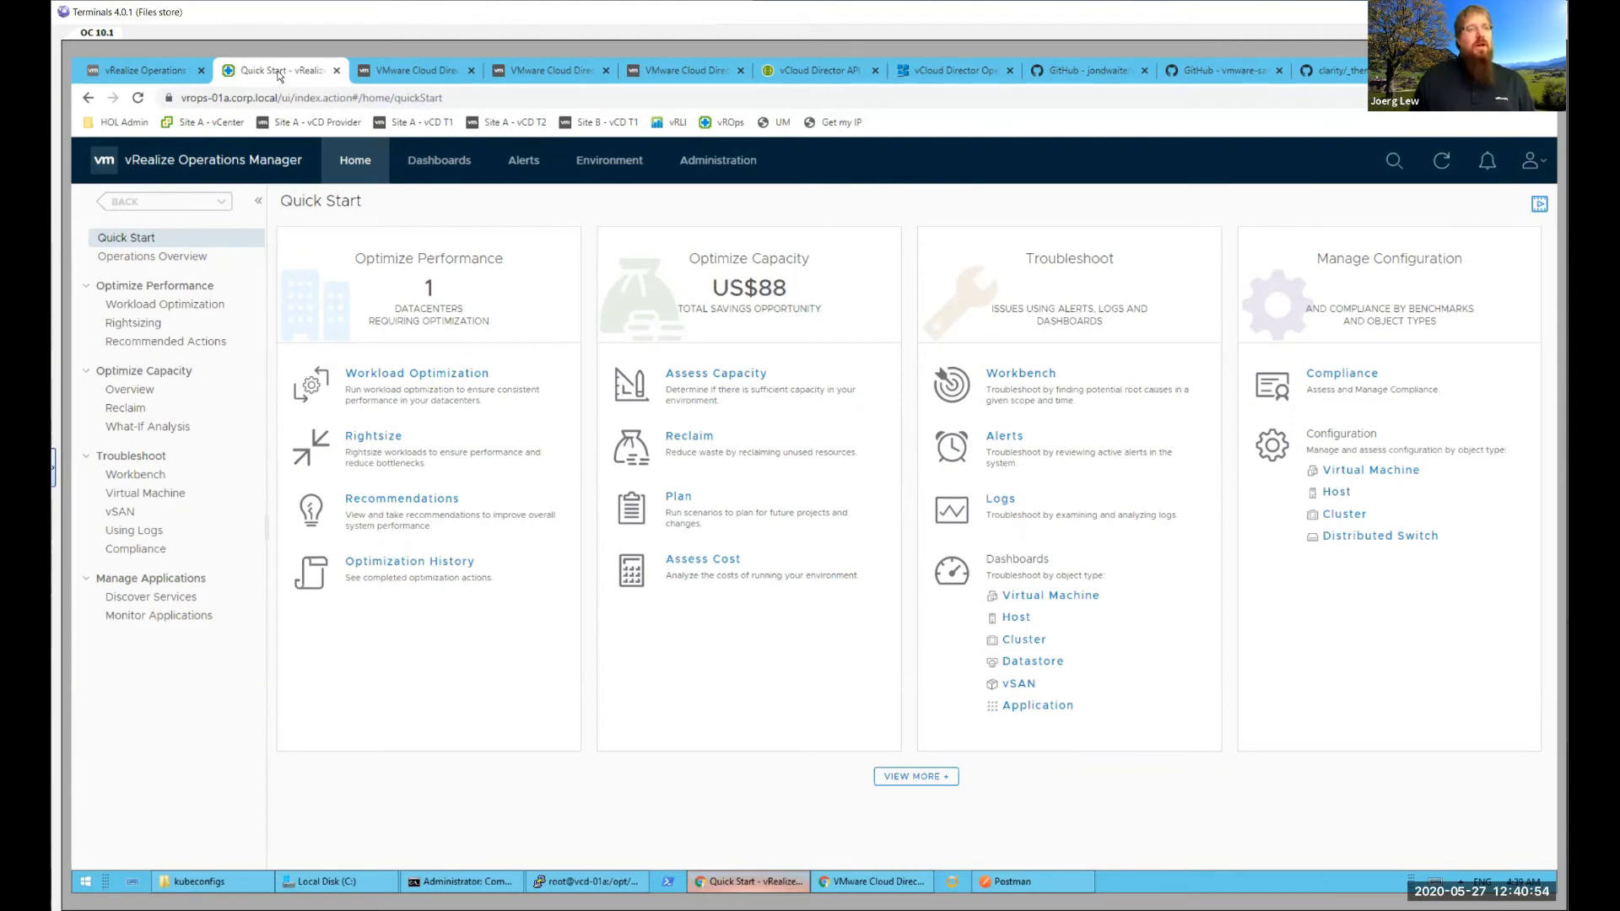
click(610, 164)
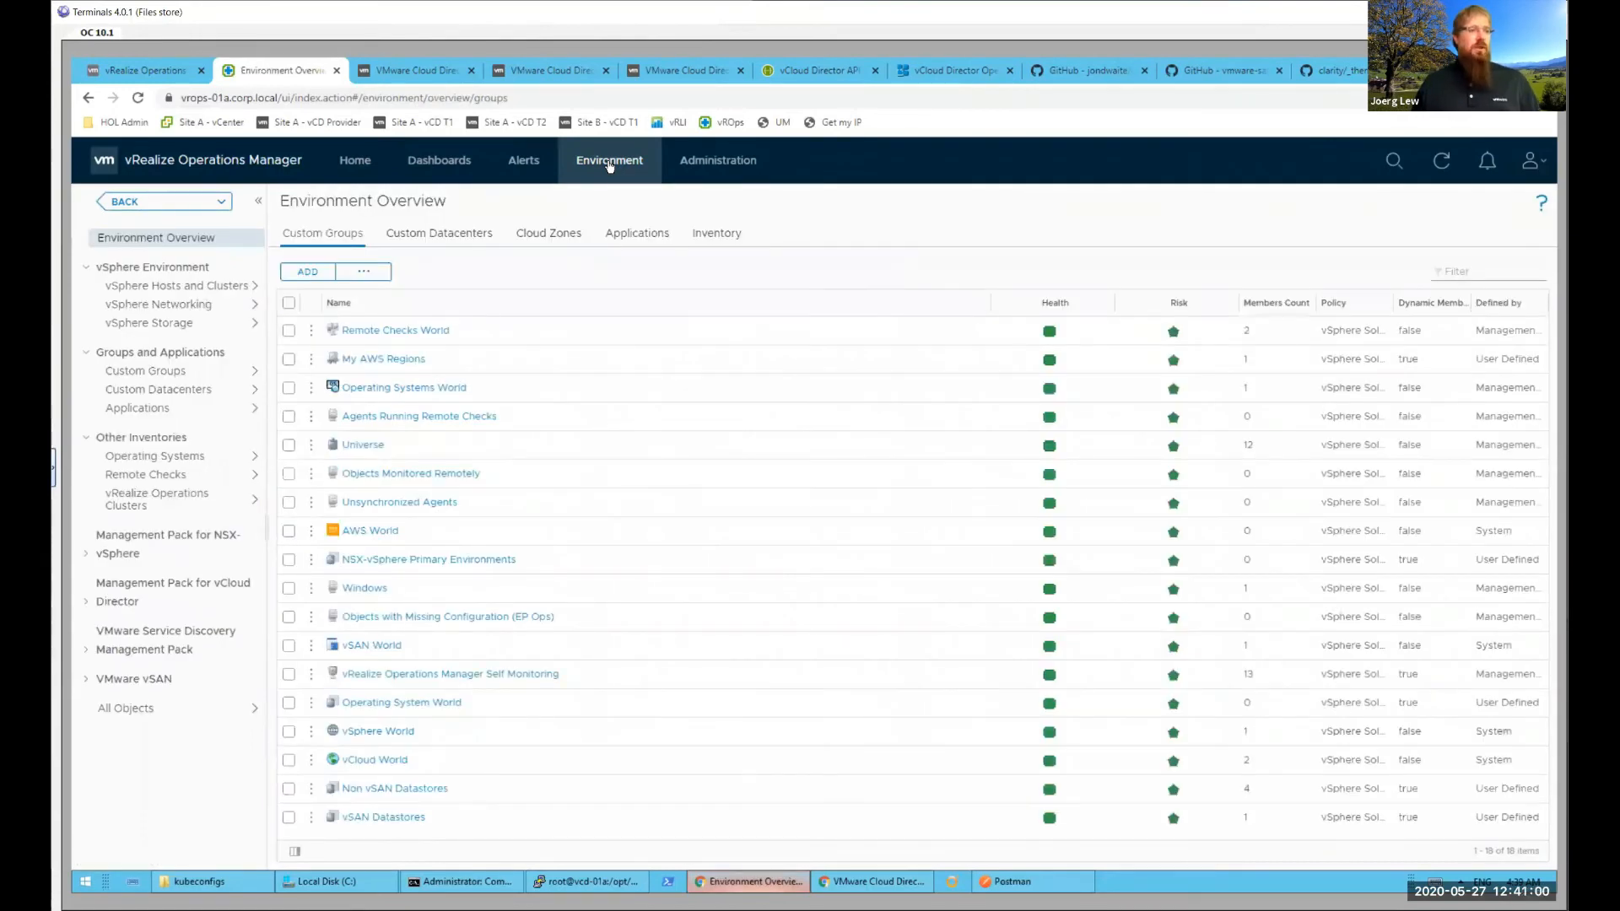
click(87, 605)
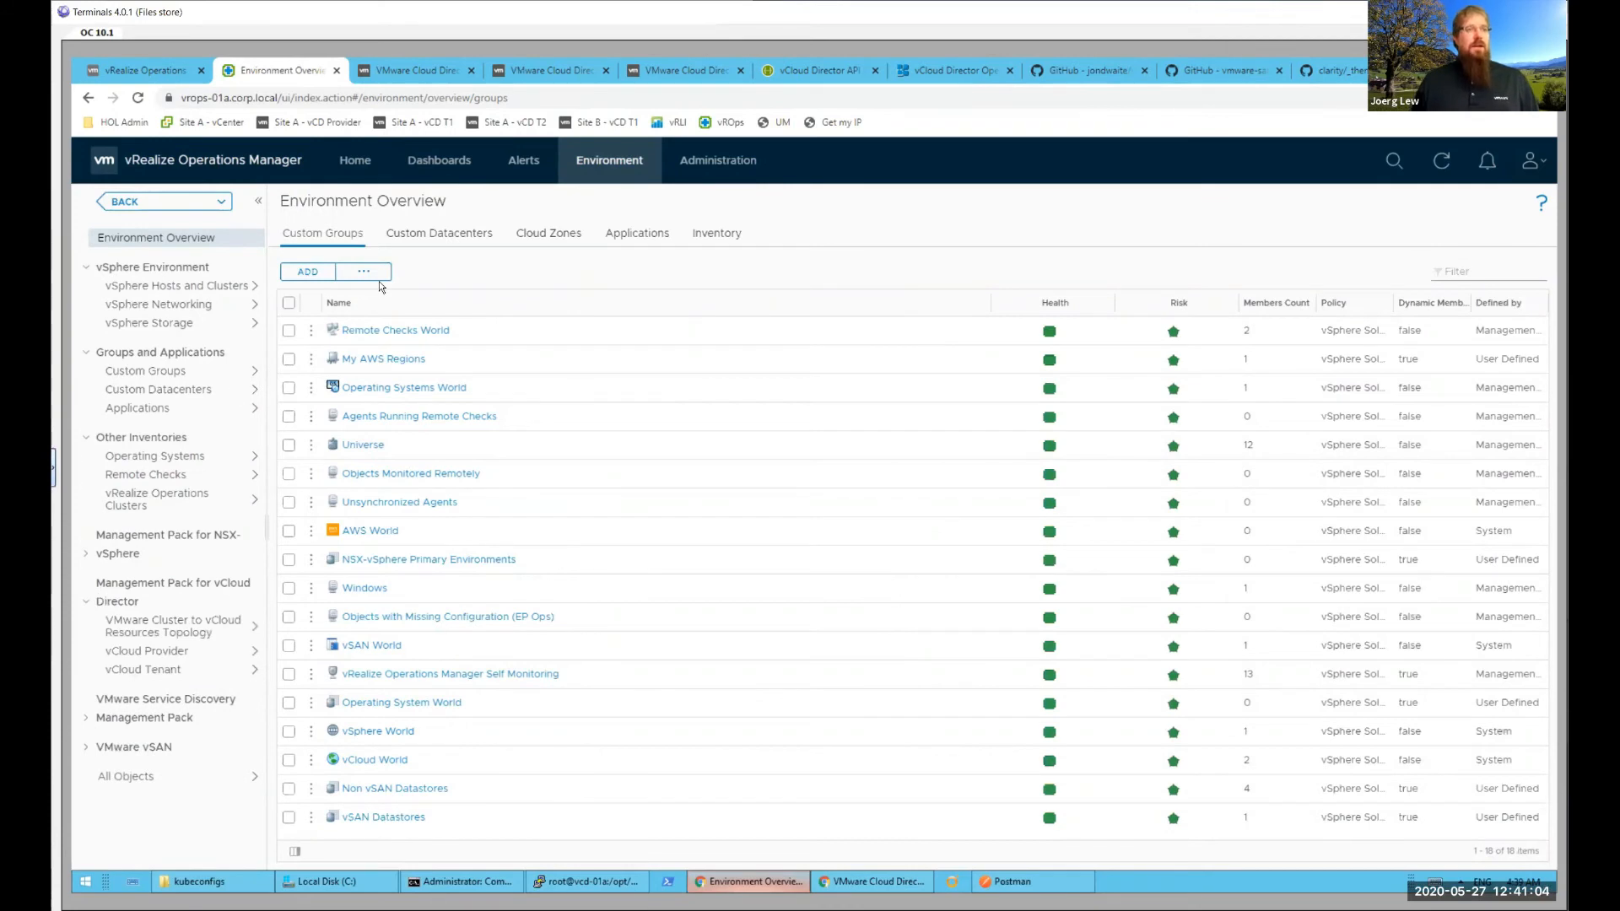
- View the dashboards, report templates and views available in vRealize Operations Manager
click(439, 163)
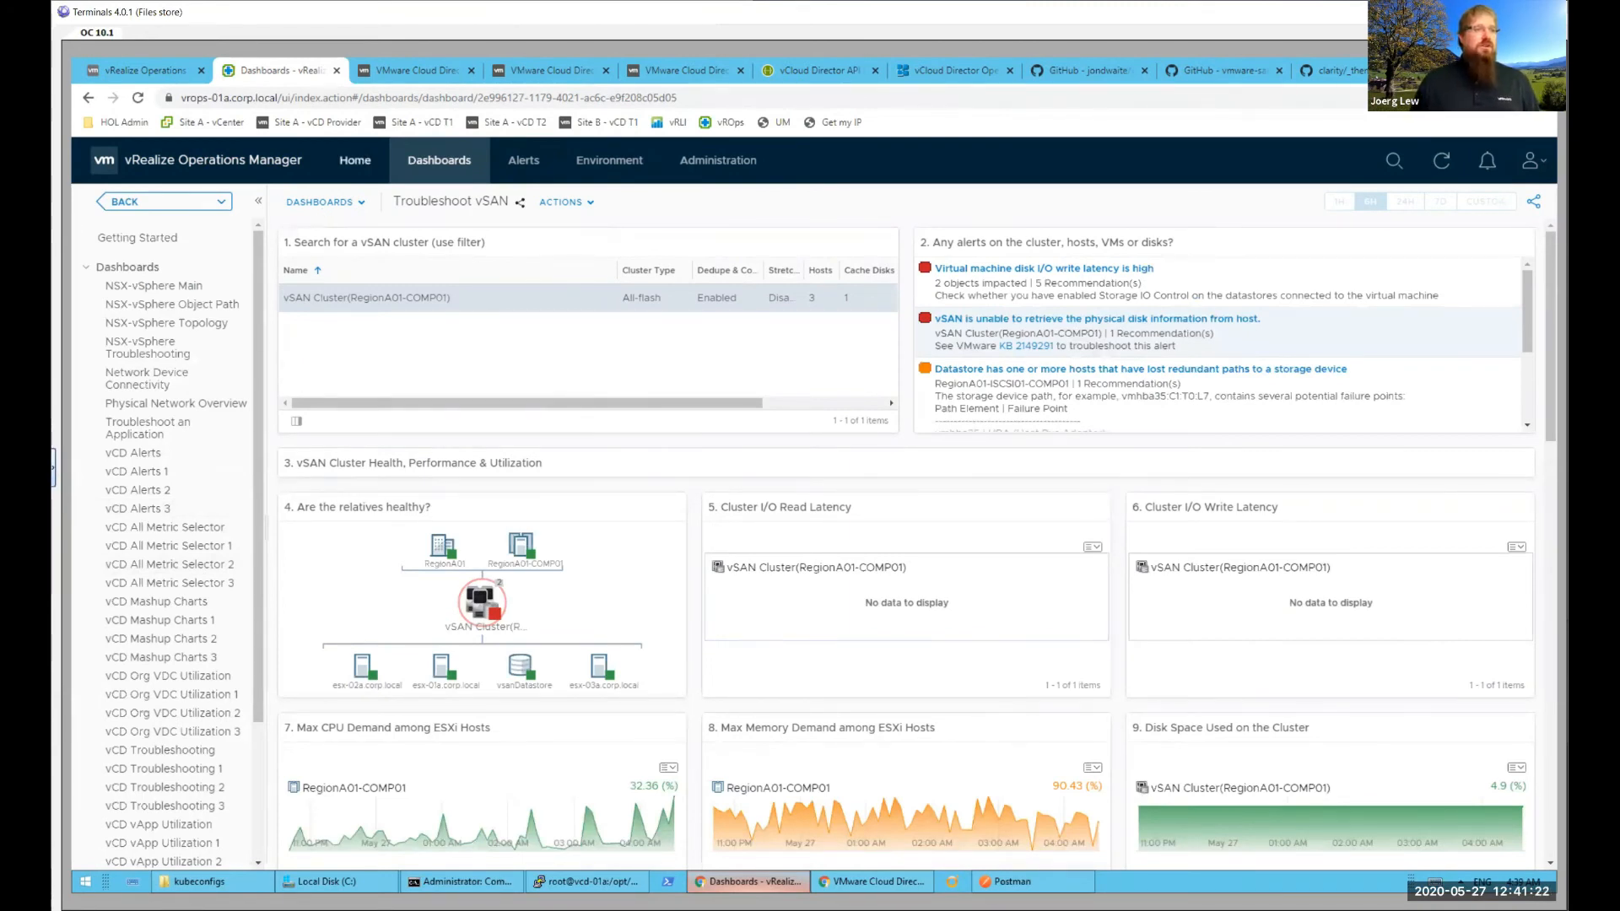
click(85, 267)
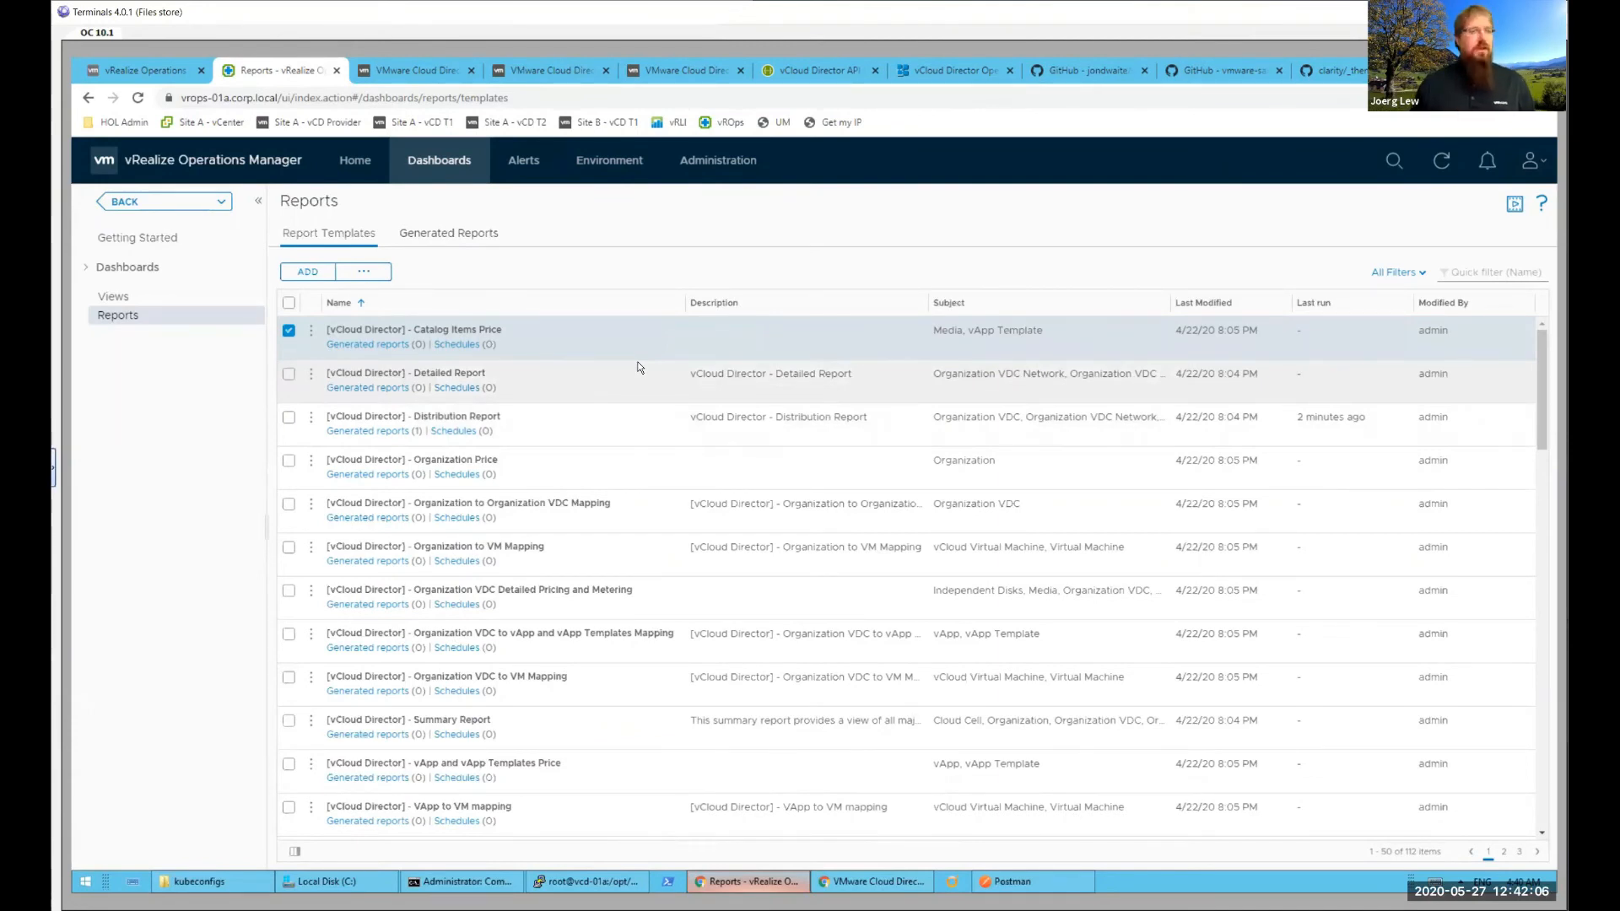
click(122, 296)
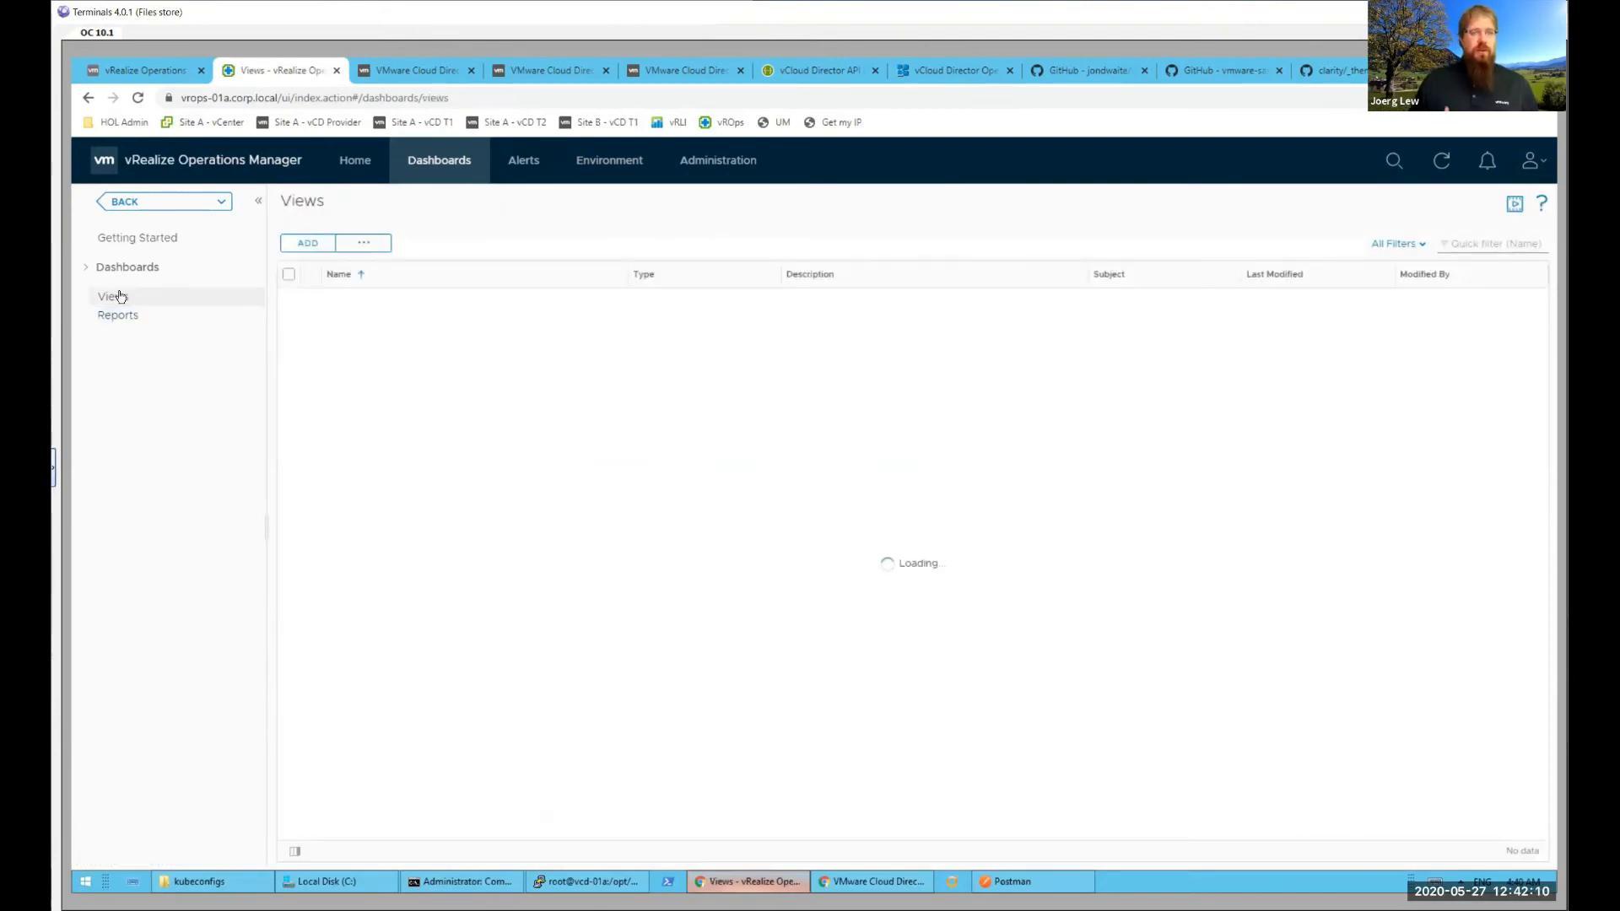
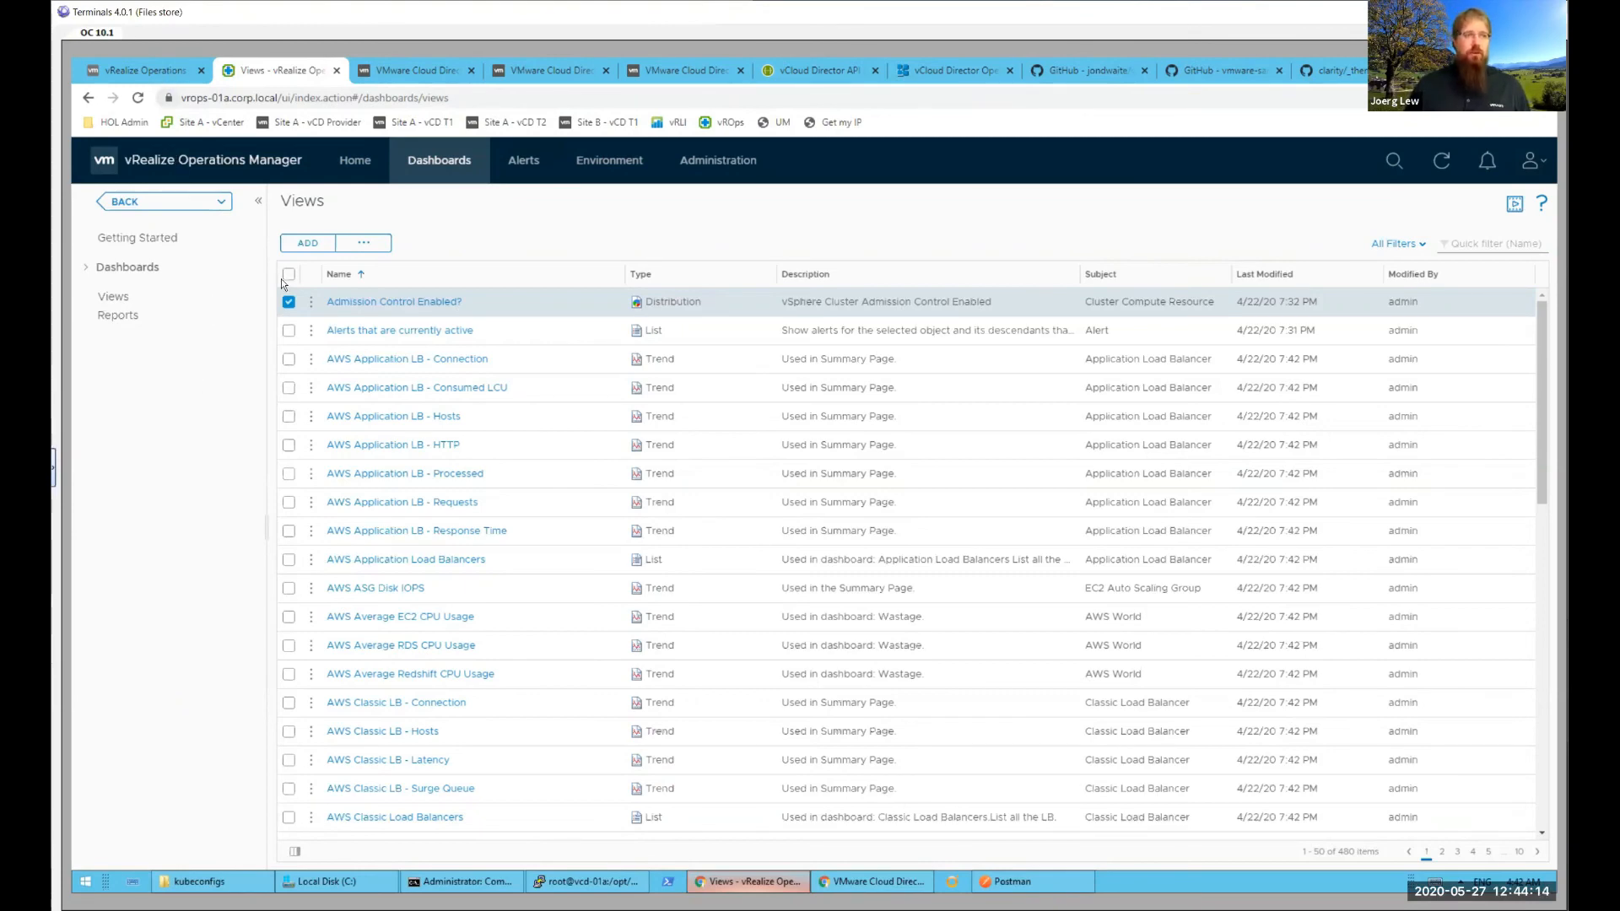
key(ctrl+shift+Tab)
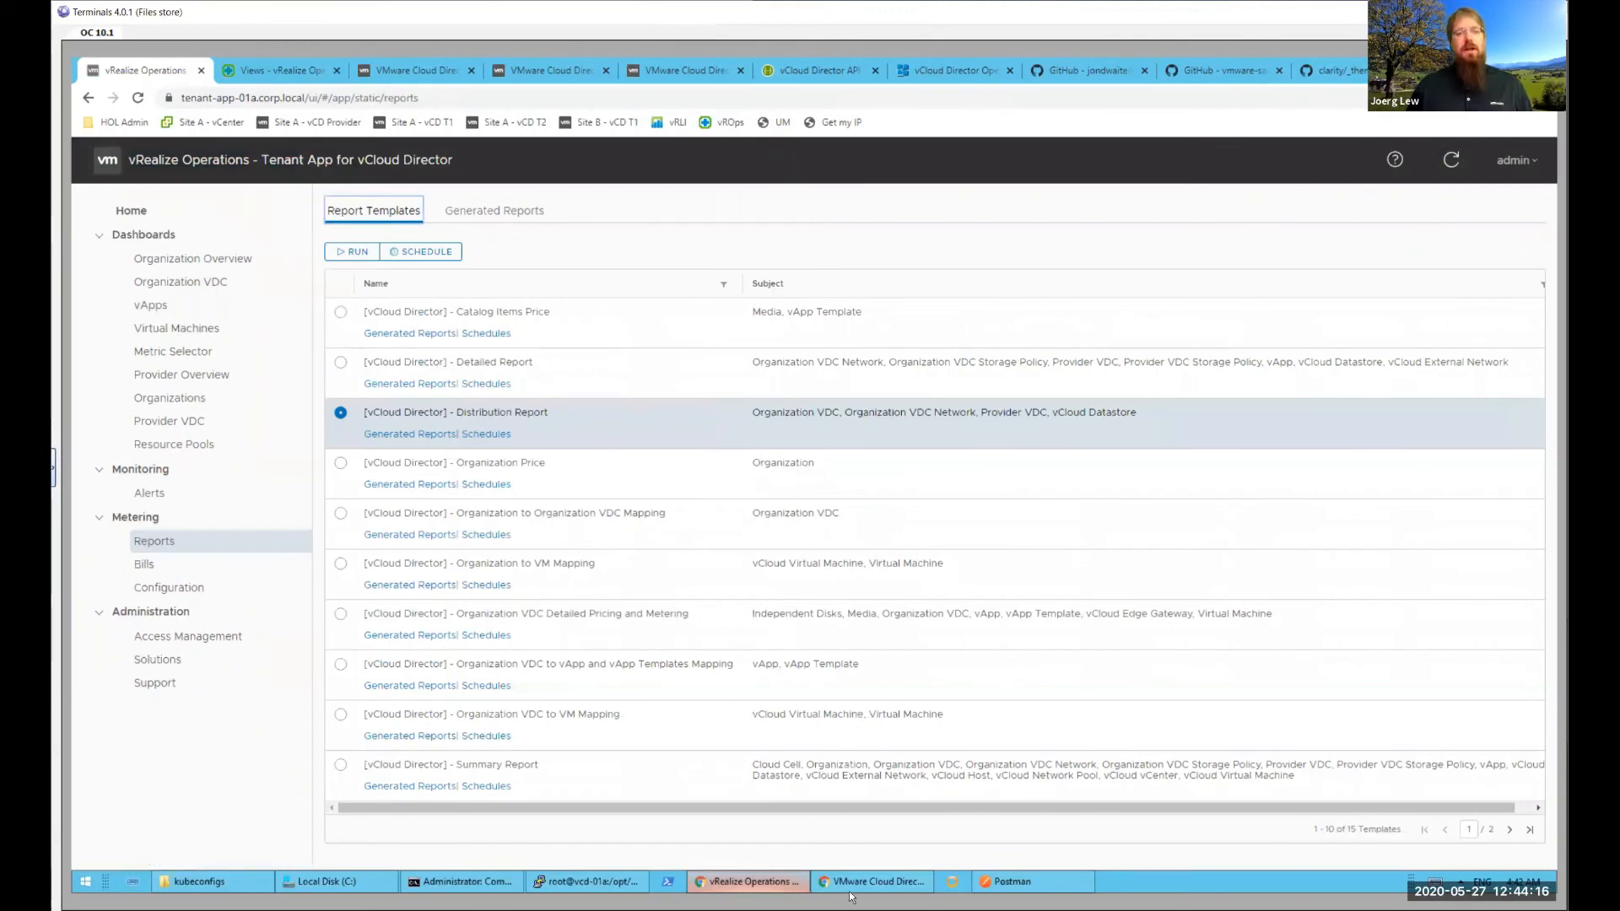
click(854, 885)
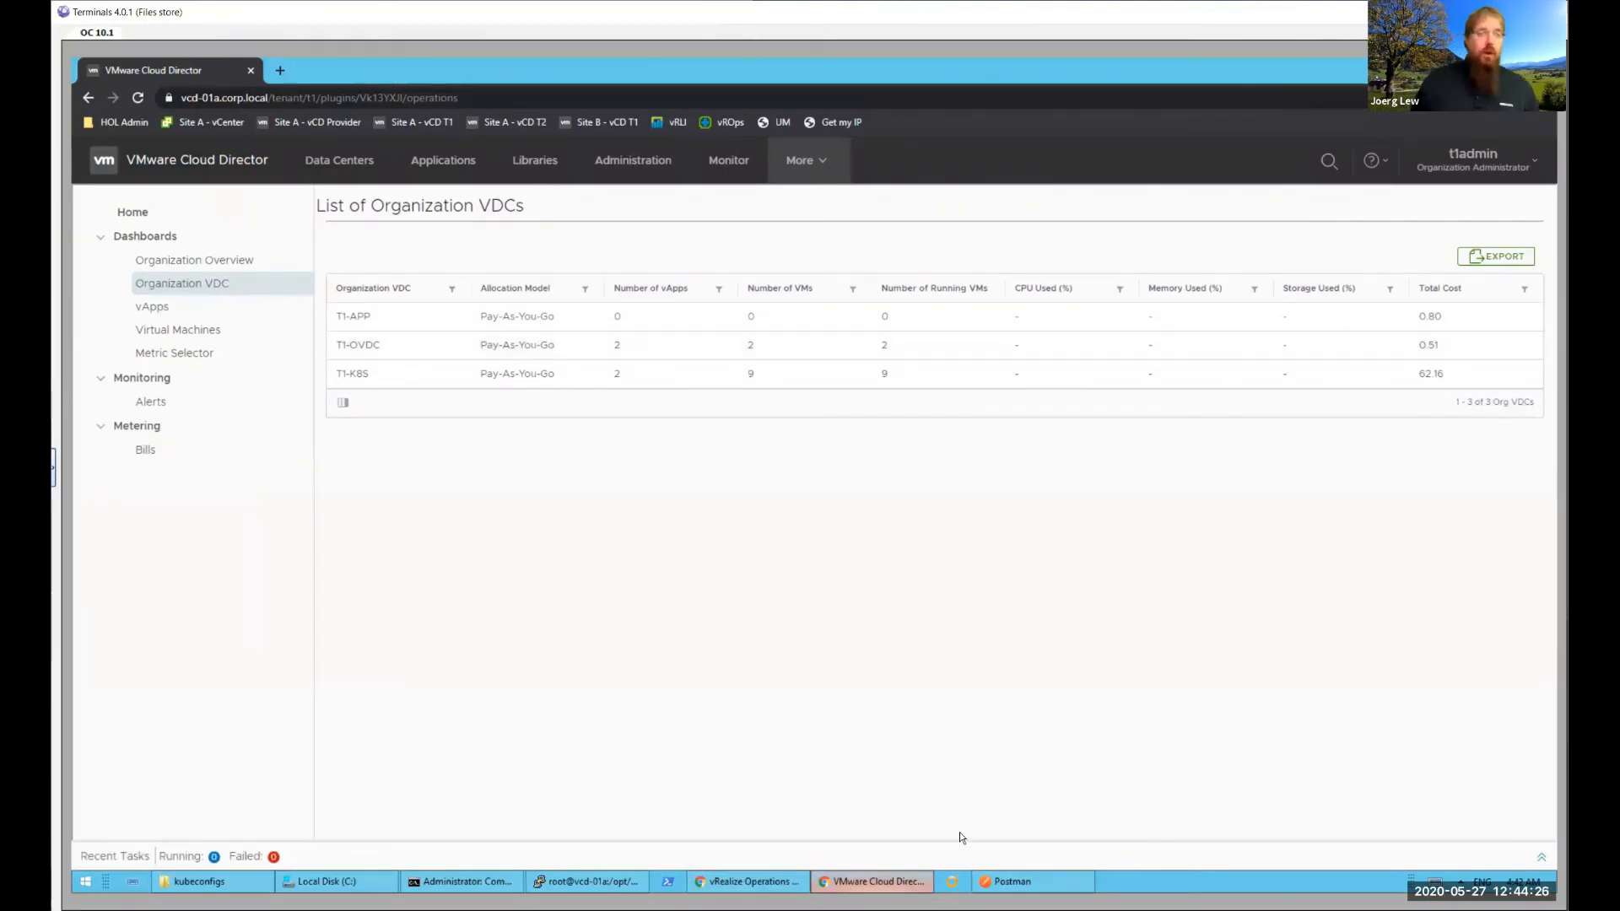
click(752, 883)
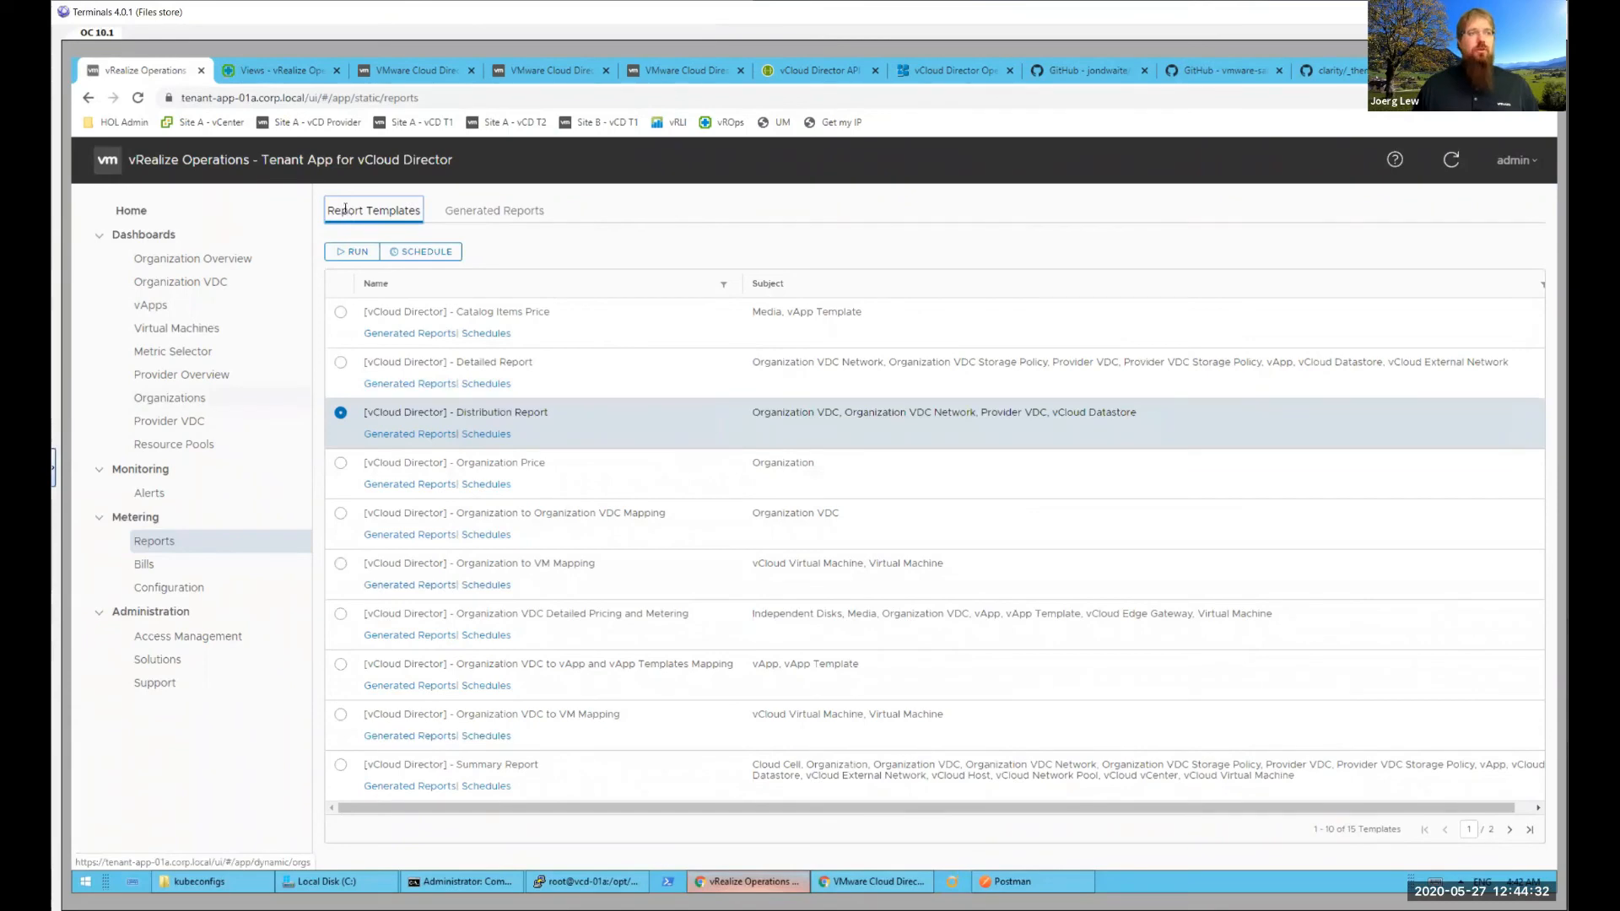
key(ctrl+Tab)
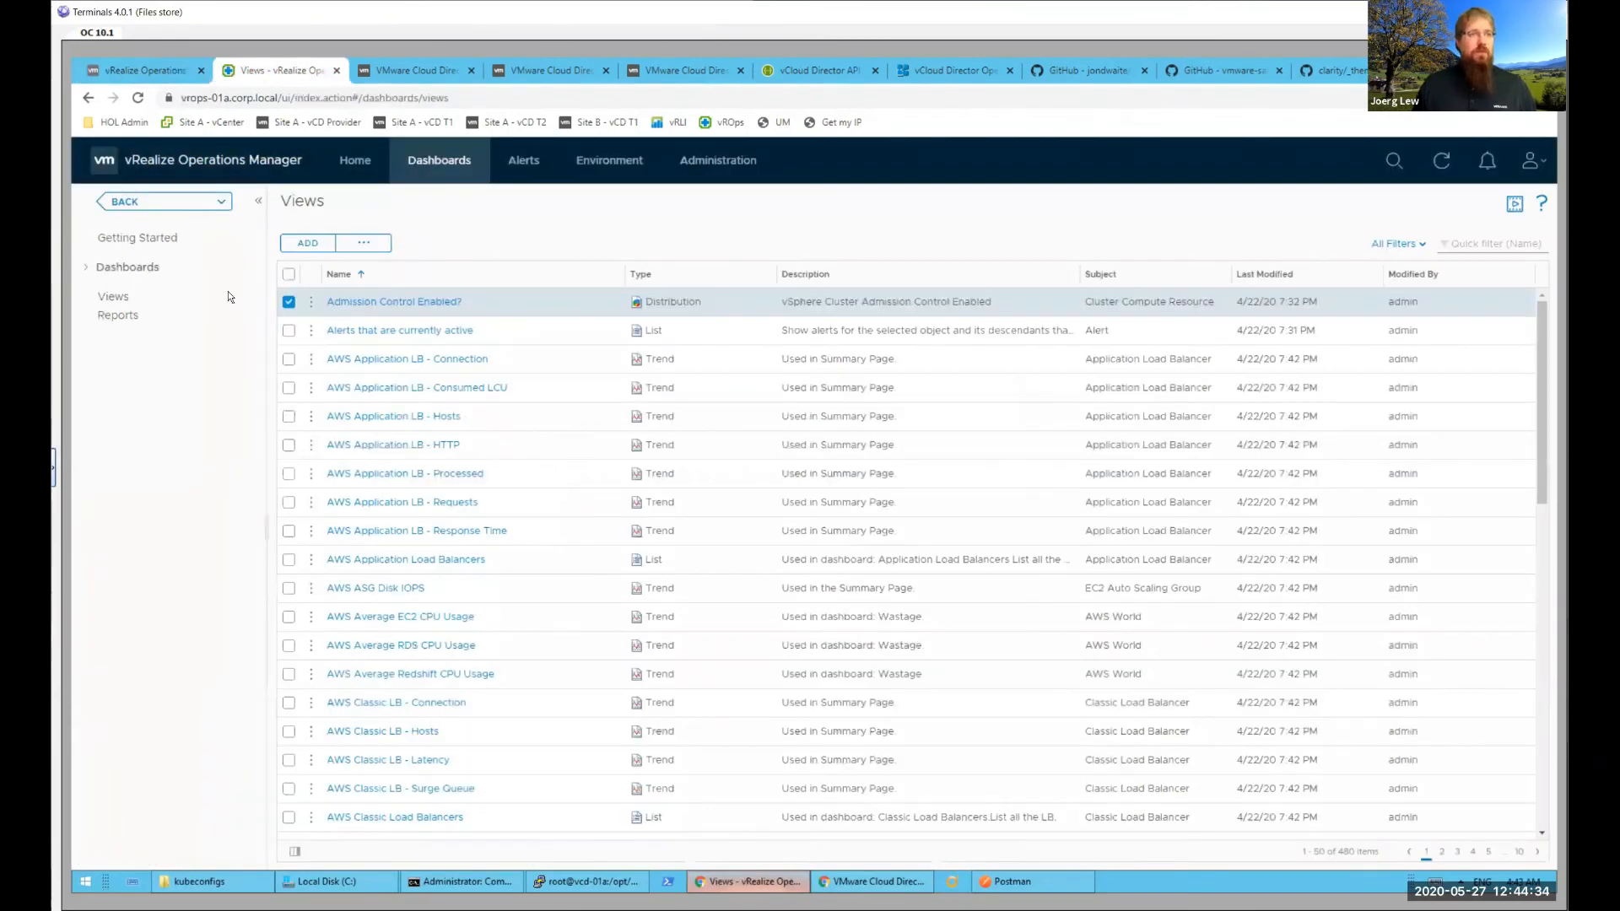
- View the vCD Alerts dashboard and its URL sharing options without copying a link
click(401, 304)
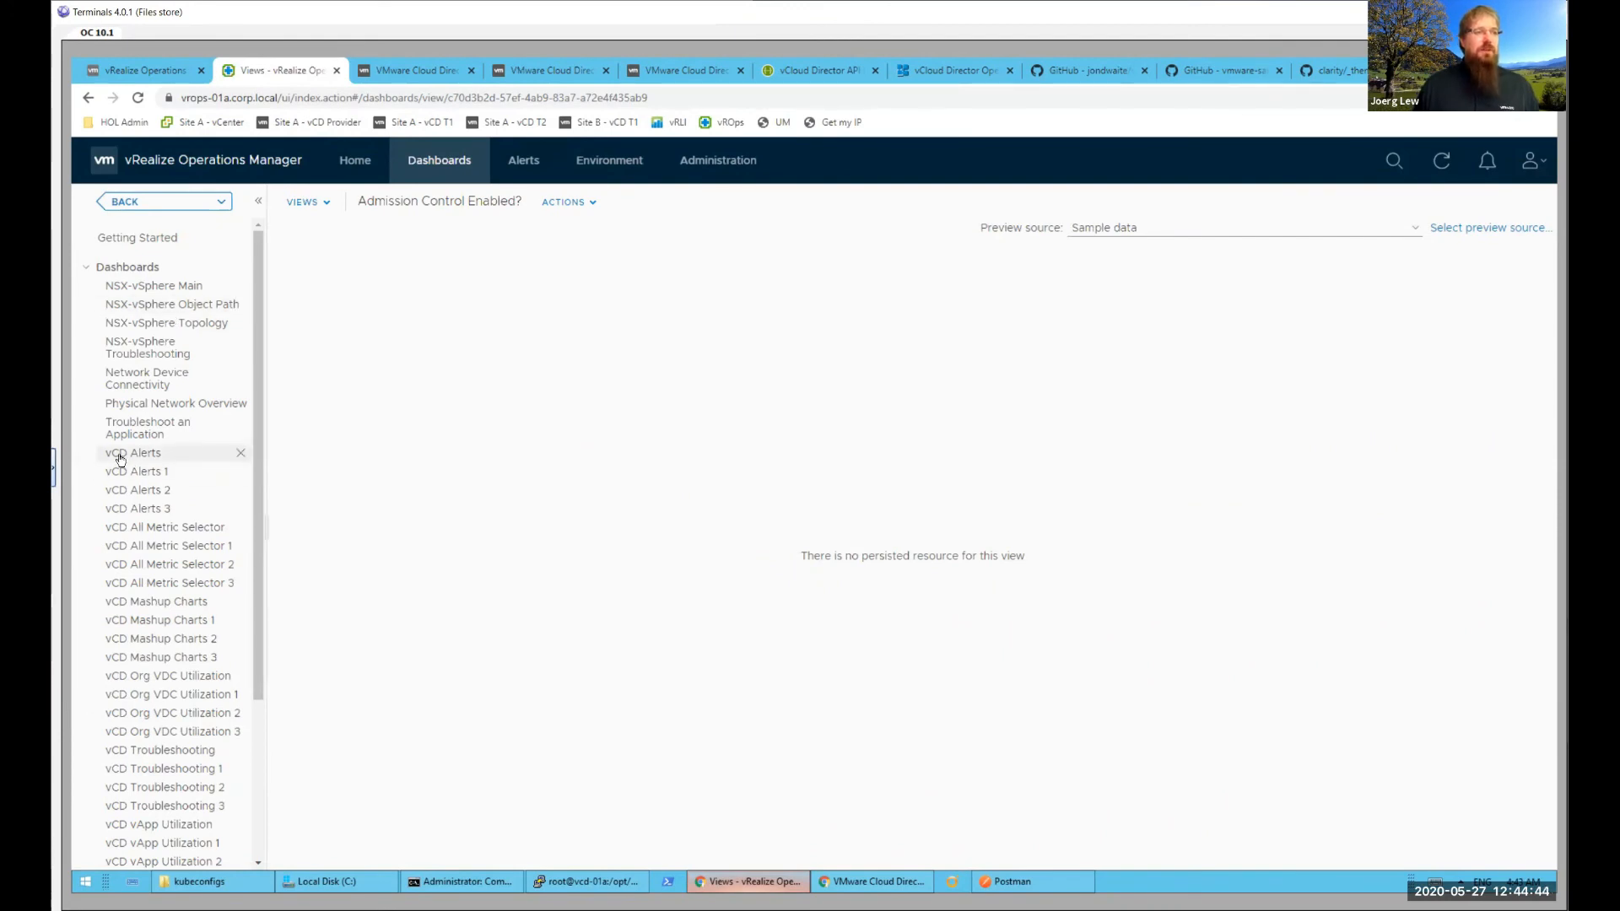
click(159, 449)
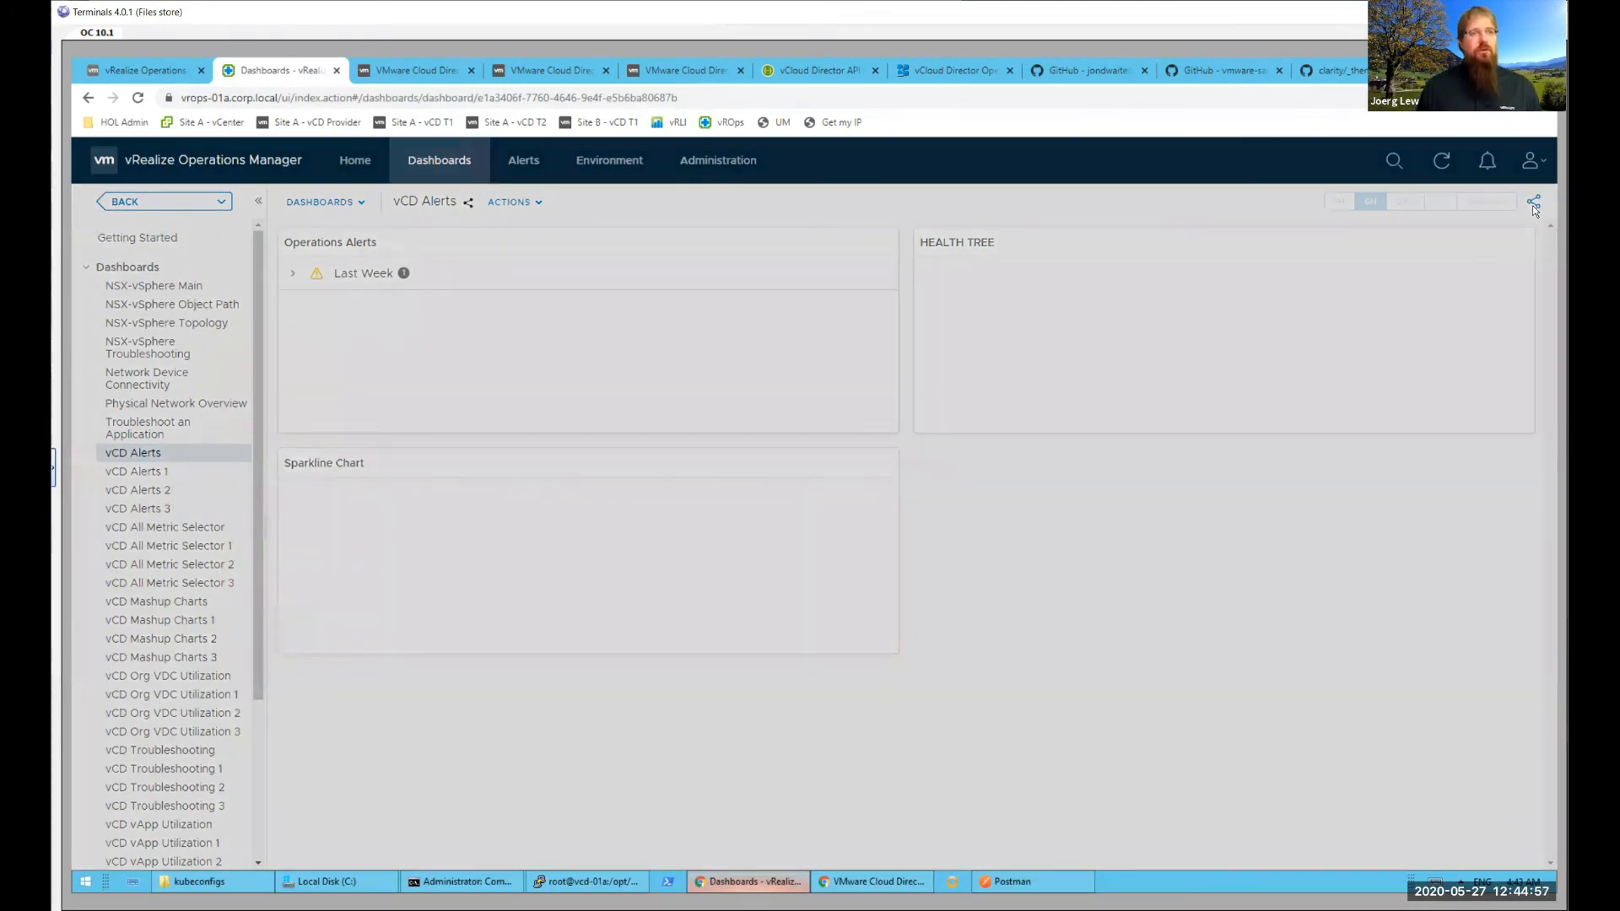
click(1534, 206)
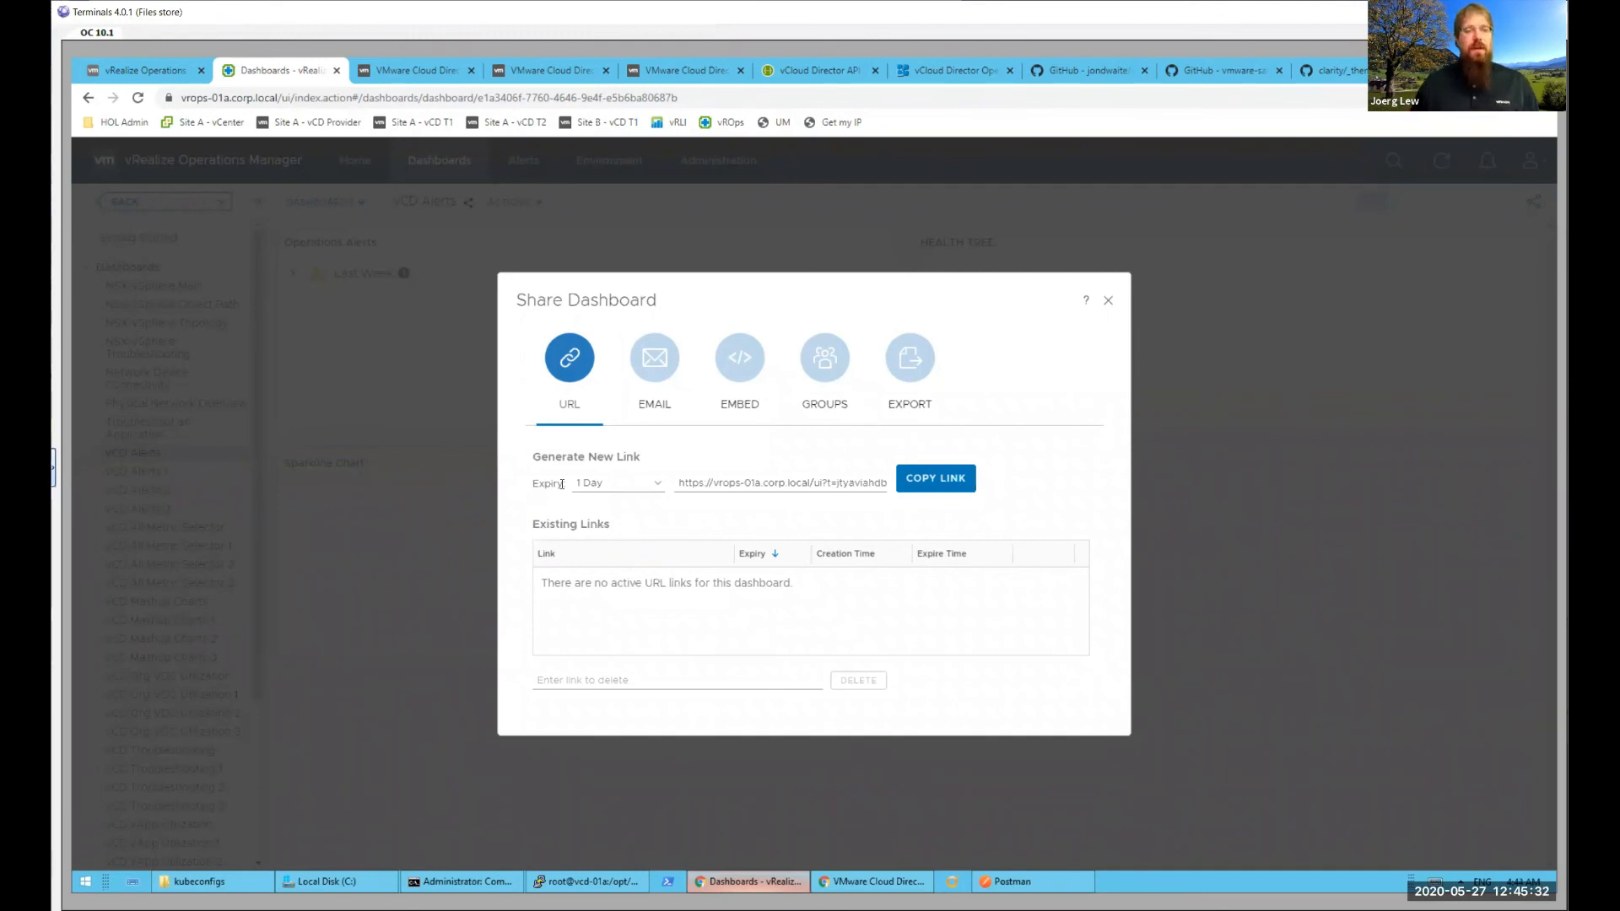
click(1108, 302)
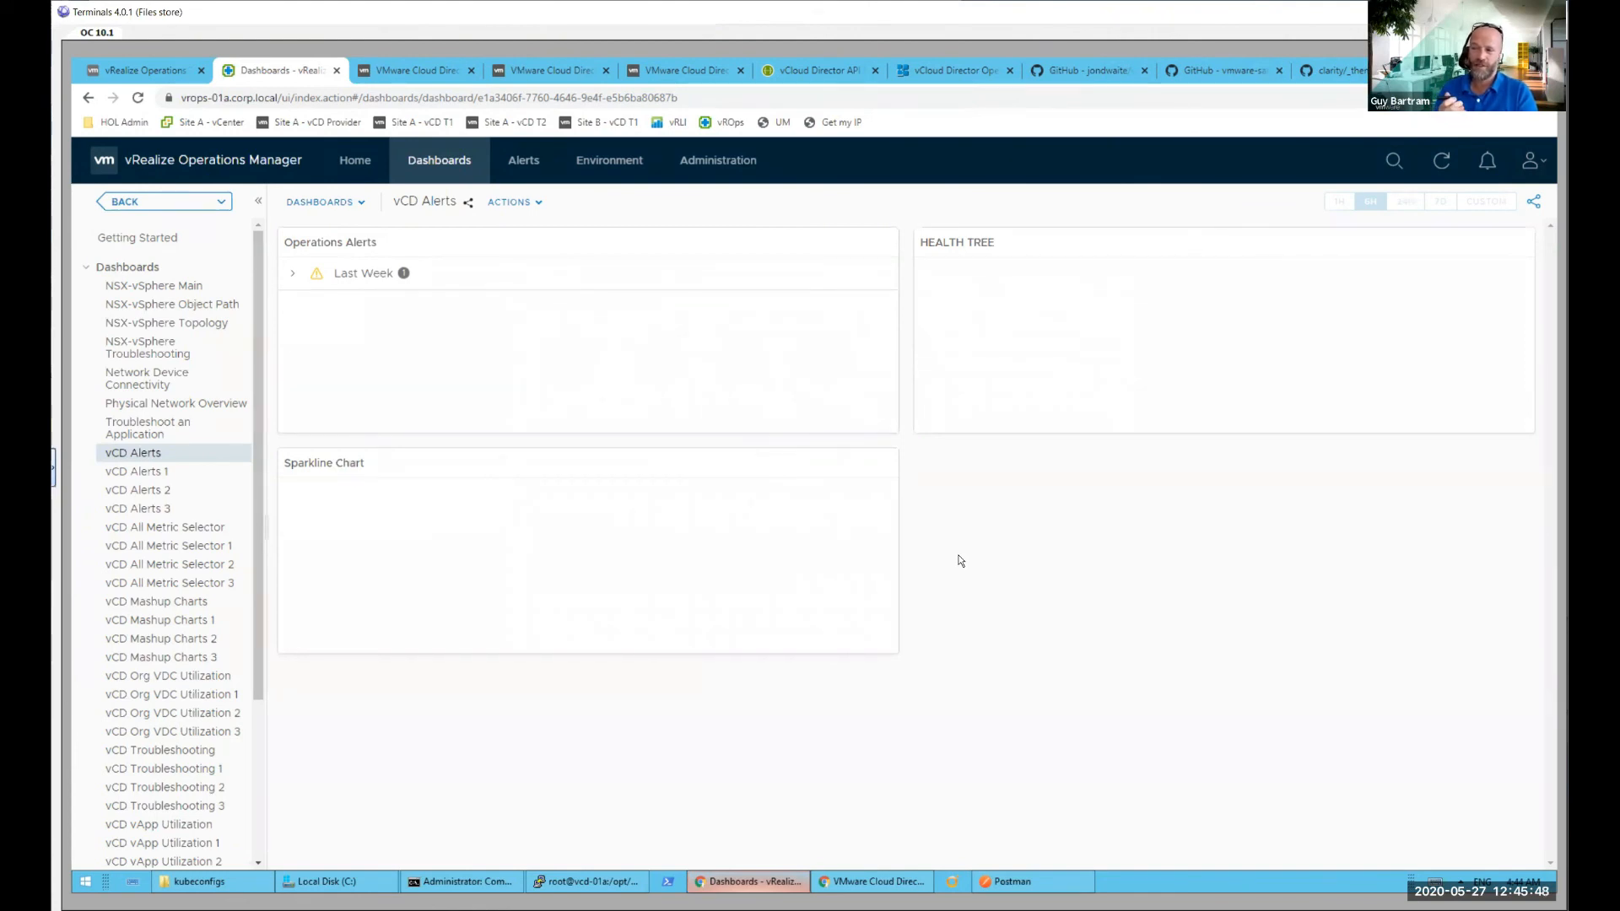
mouse_move(1495, 296)
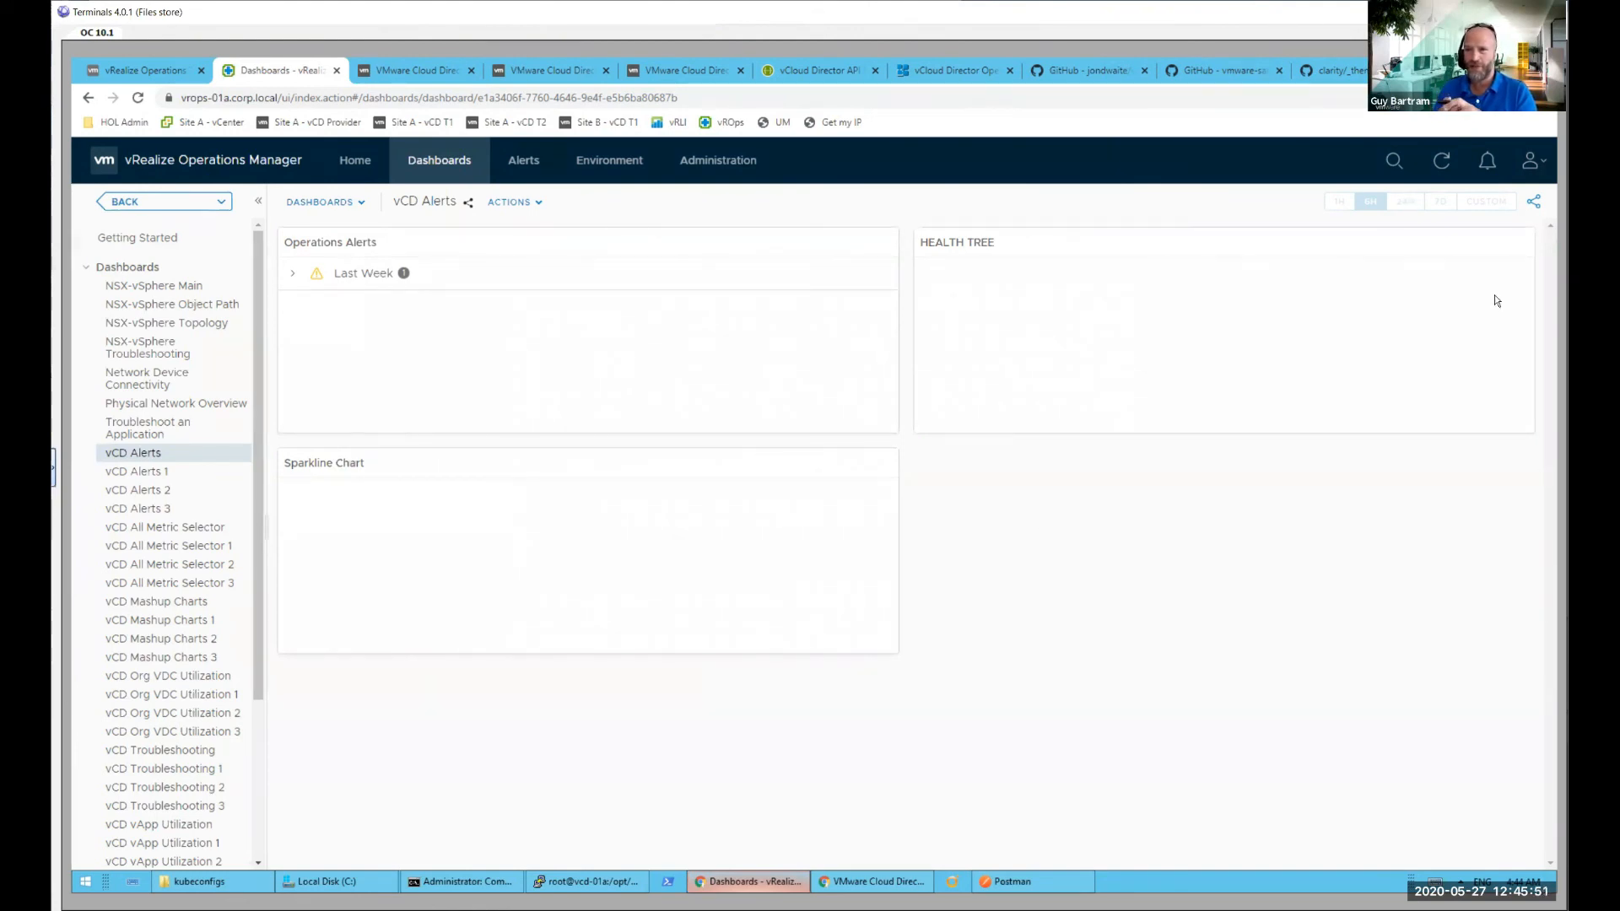
- View the email sharing options for the vCD Alerts dashboard without sending a link, and close the sharing dialog
click(1536, 206)
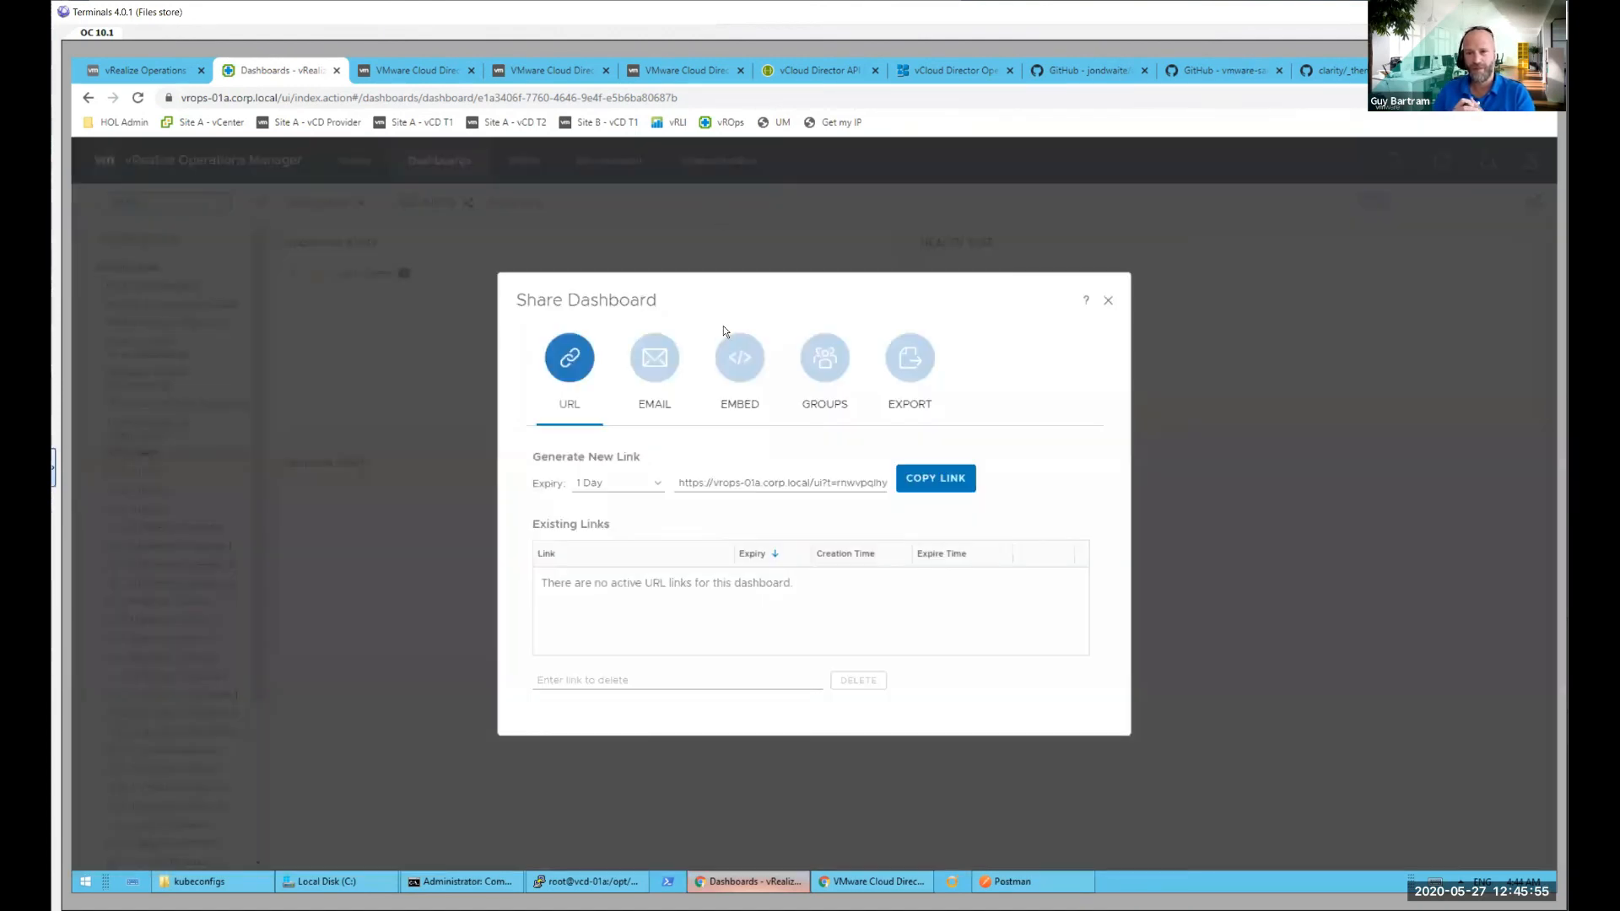
click(653, 366)
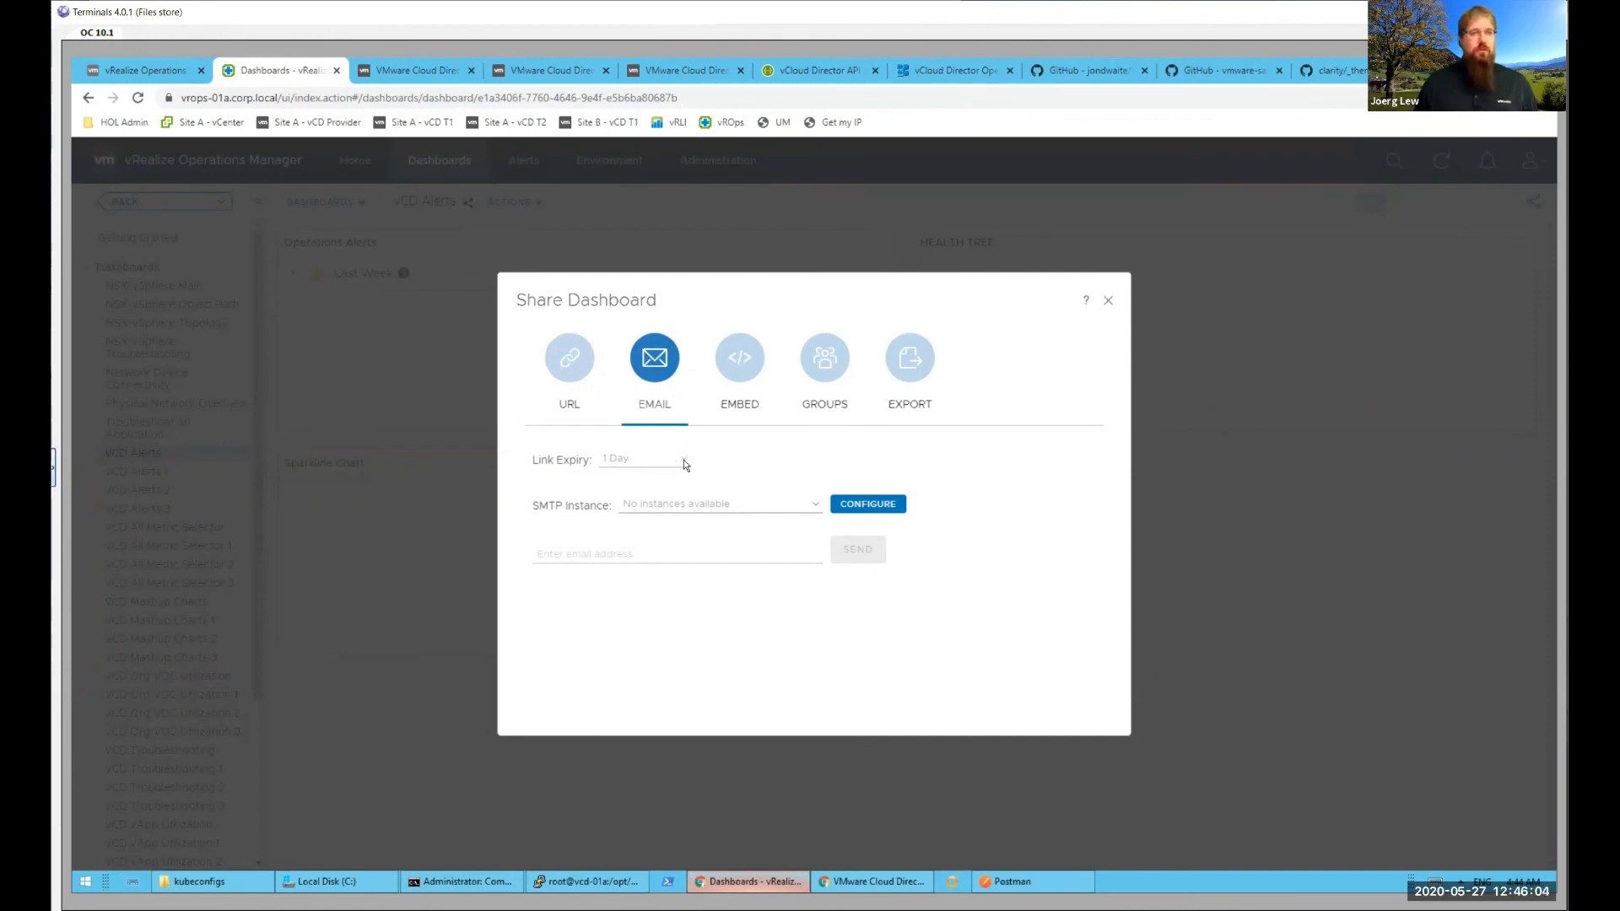
click(1109, 299)
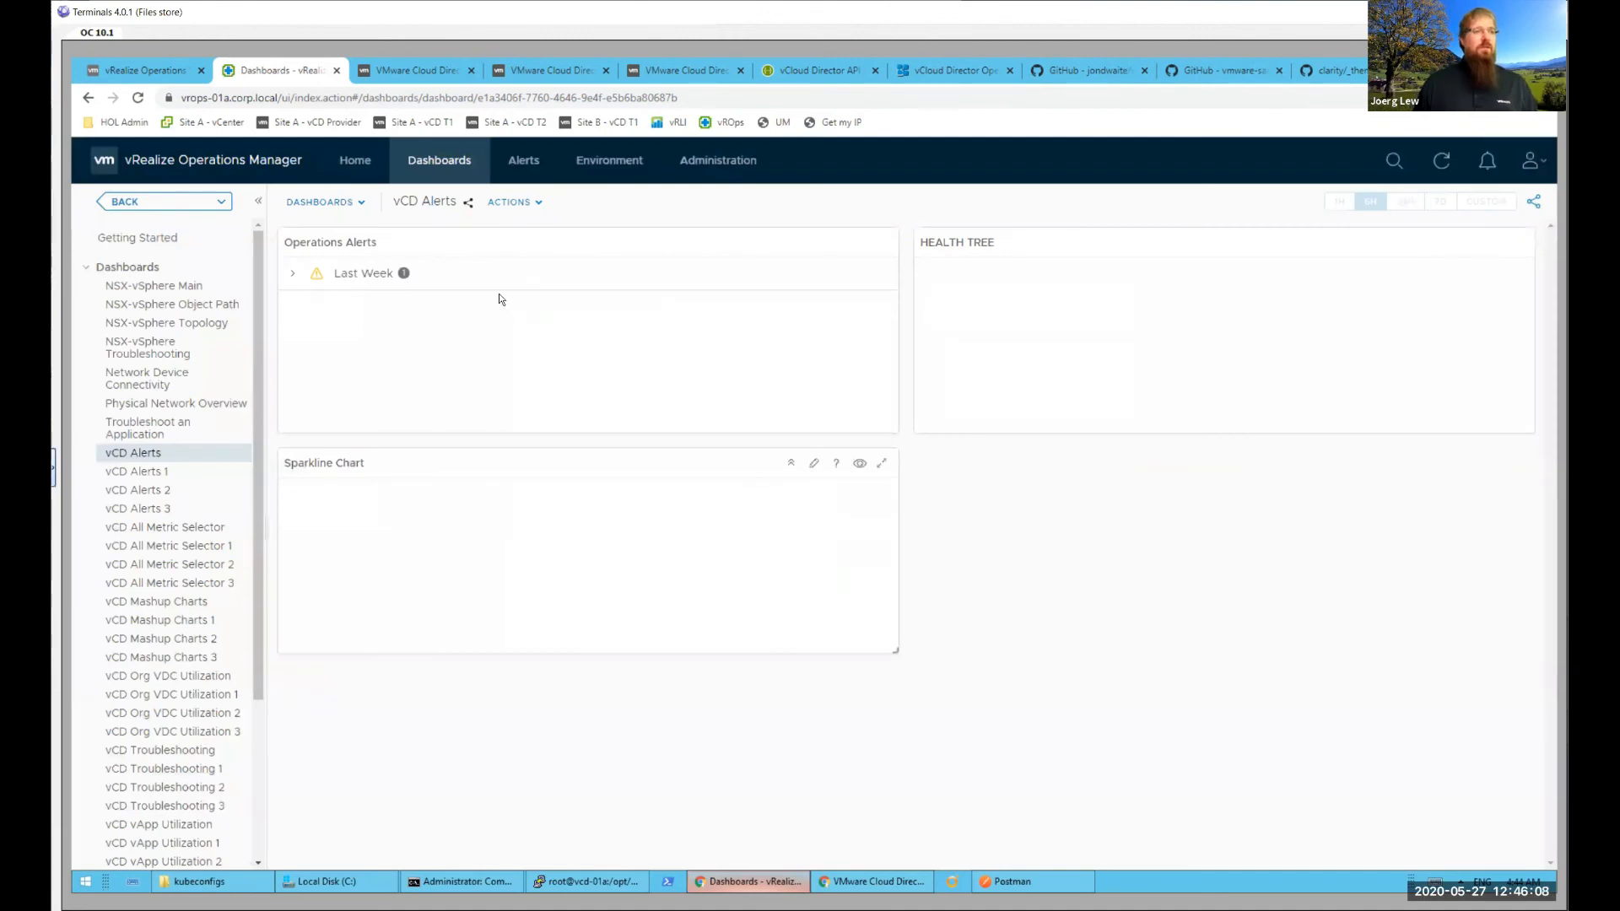
- Return vRealize Operations Manager to its home page, and switch to the Tenant App to show the Organization Overview dashboard
click(347, 161)
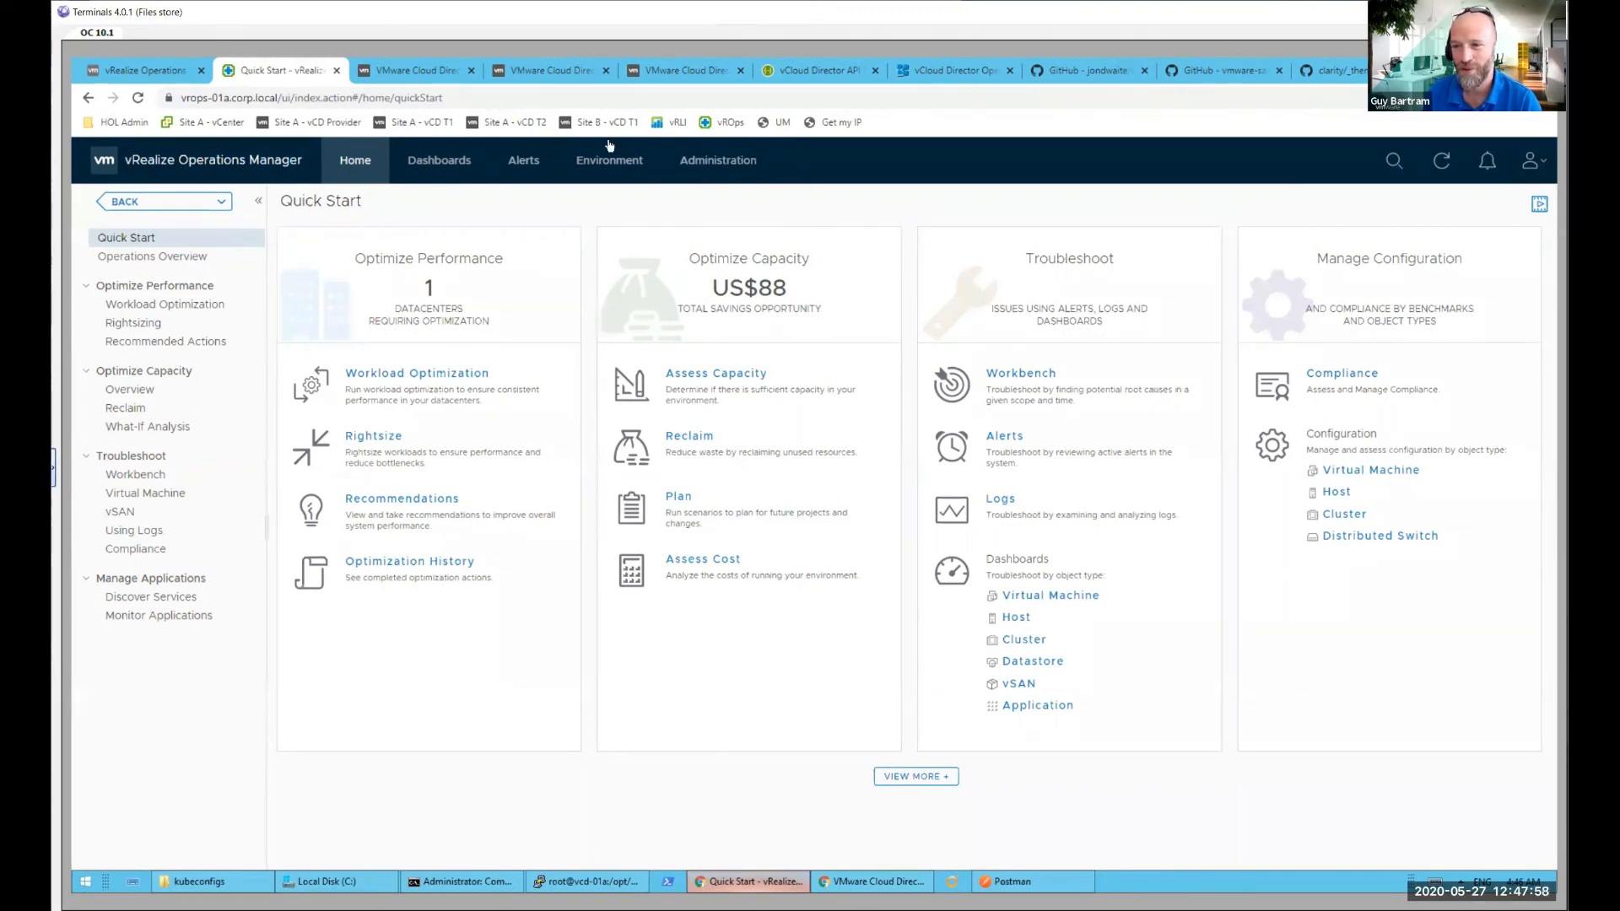
click(156, 68)
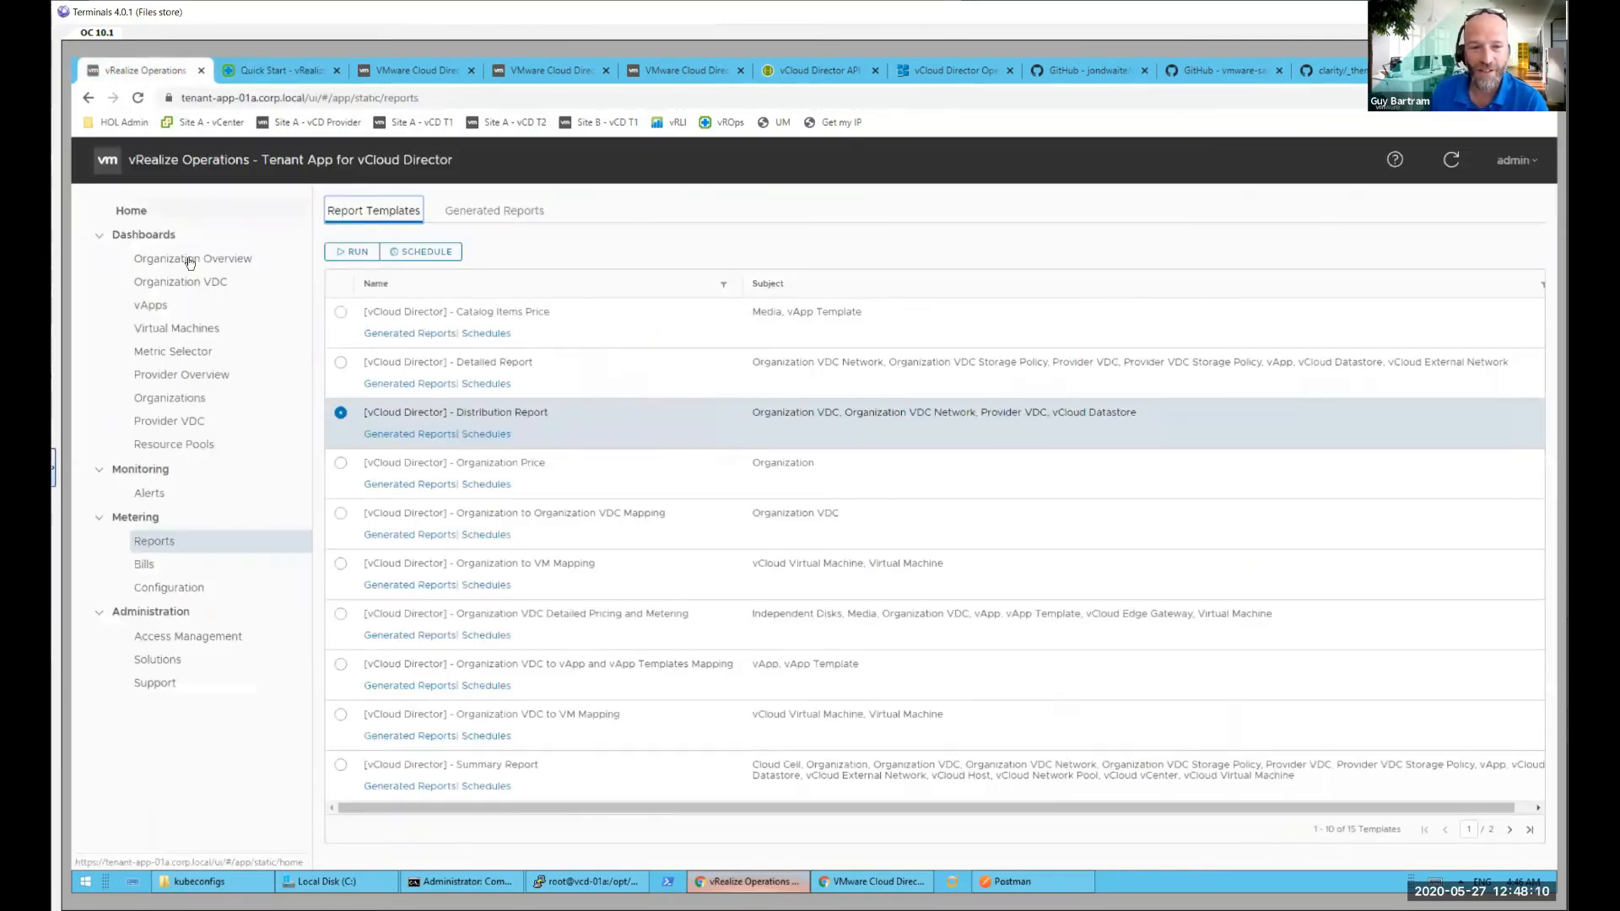
click(191, 261)
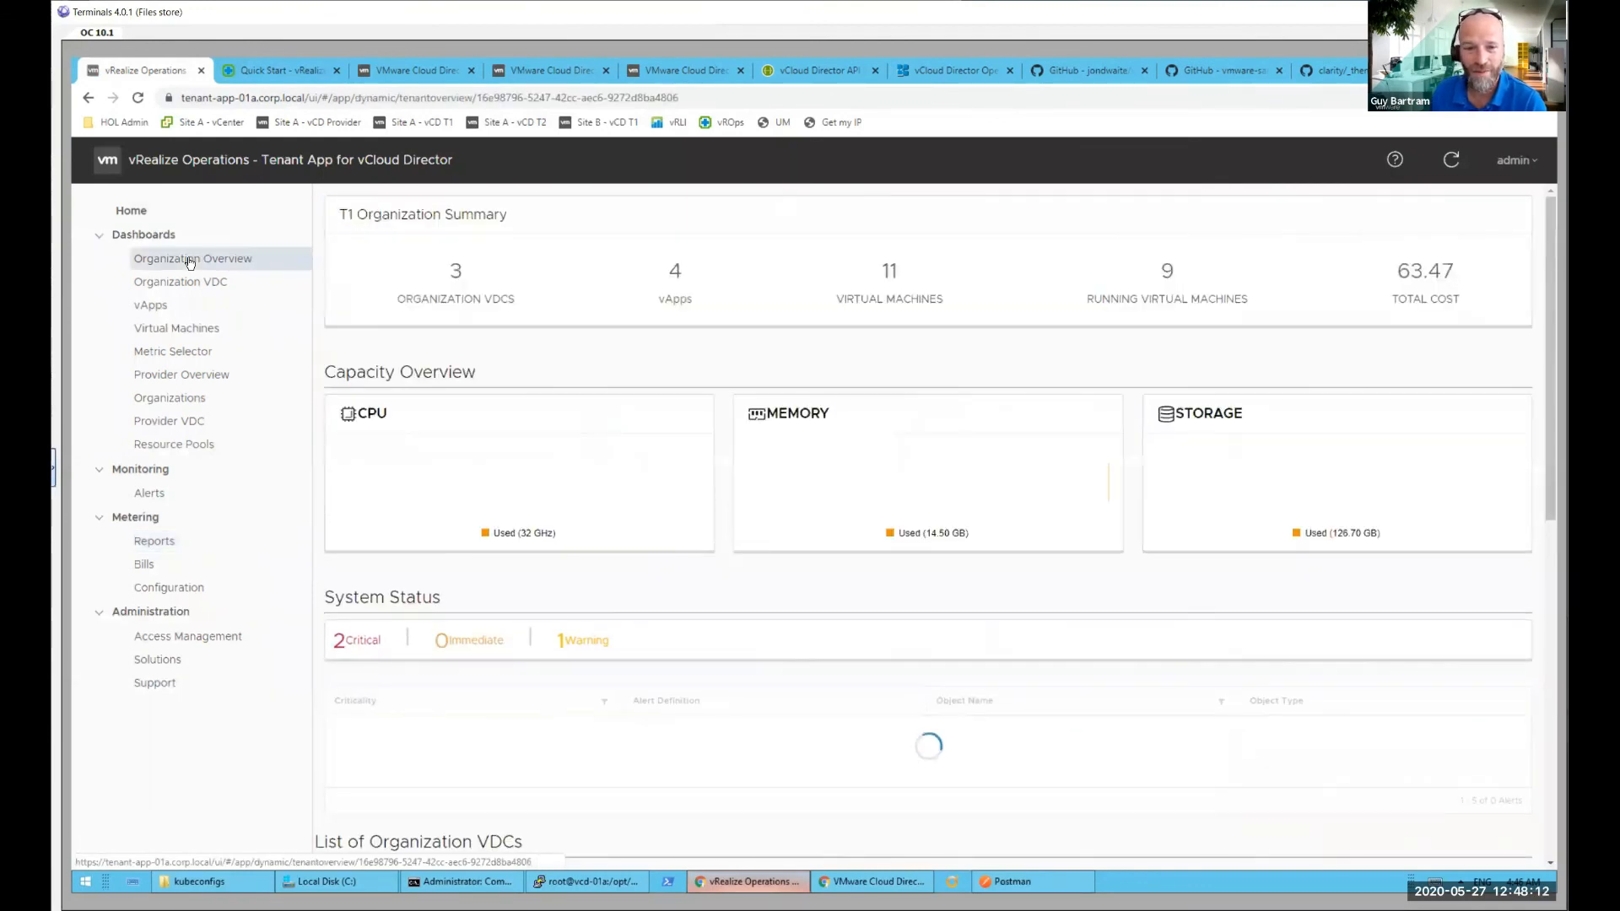